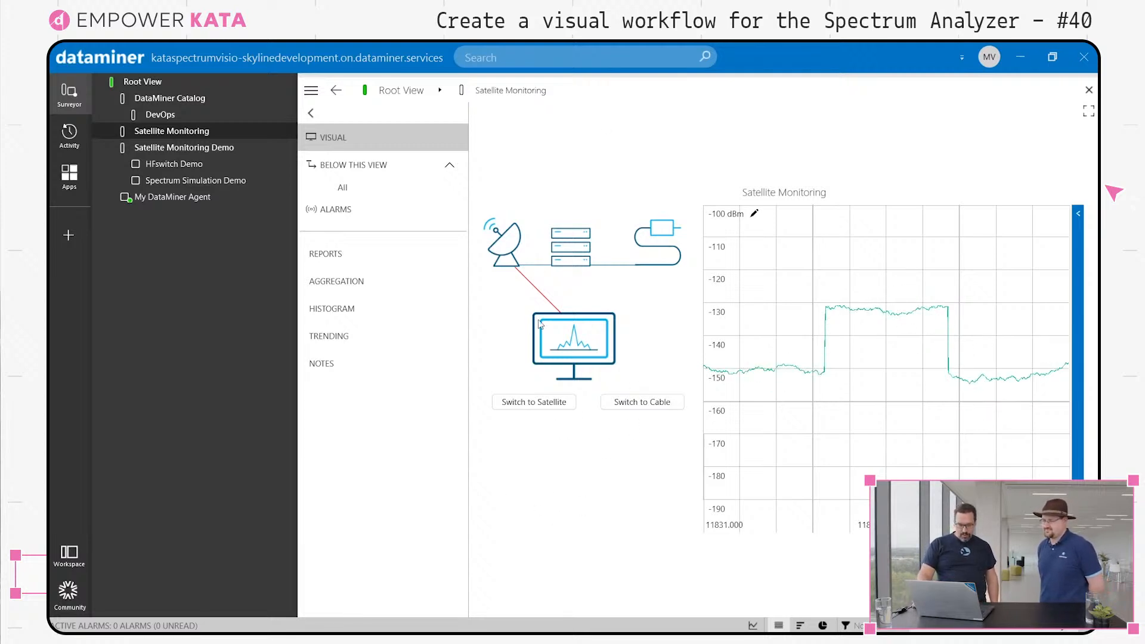
Switch the Satellite Monitoring spectrum display to cable and collapse its measurement settings.
left_click(643, 410)
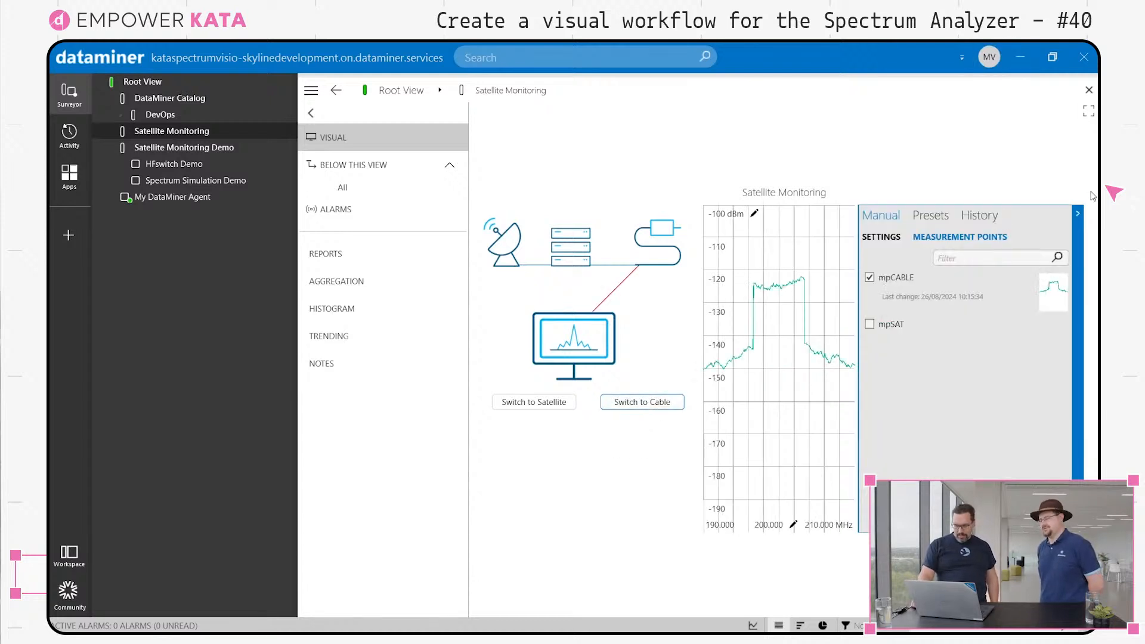
left_click(1078, 213)
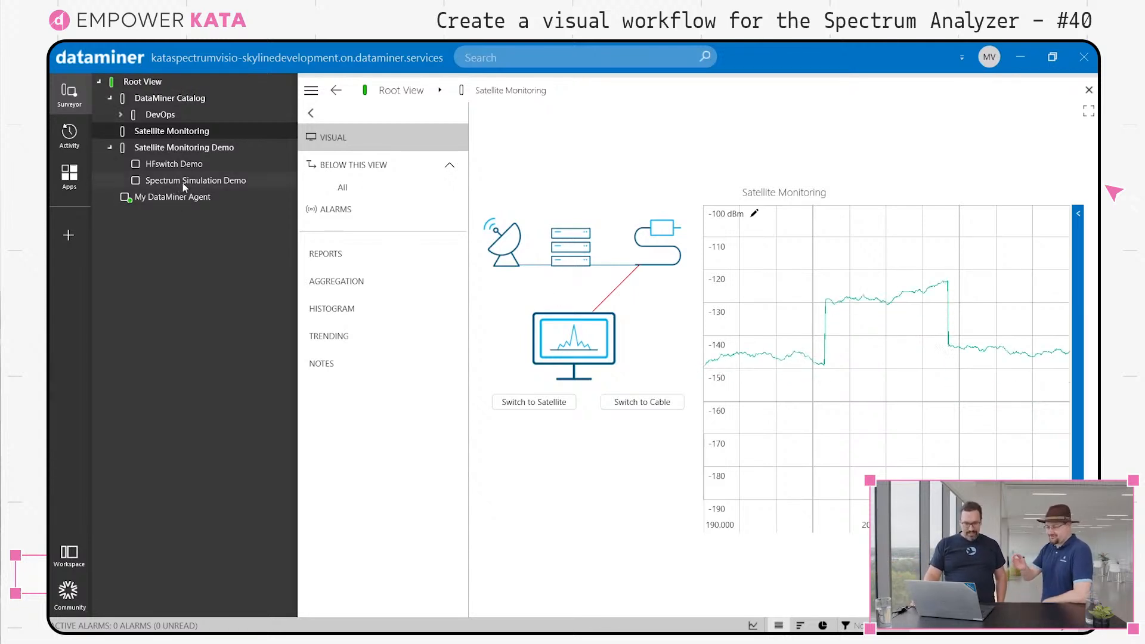
Assign a new blank Visio drawing to the Satellite Monitoring Demo view.
left_click(179, 149)
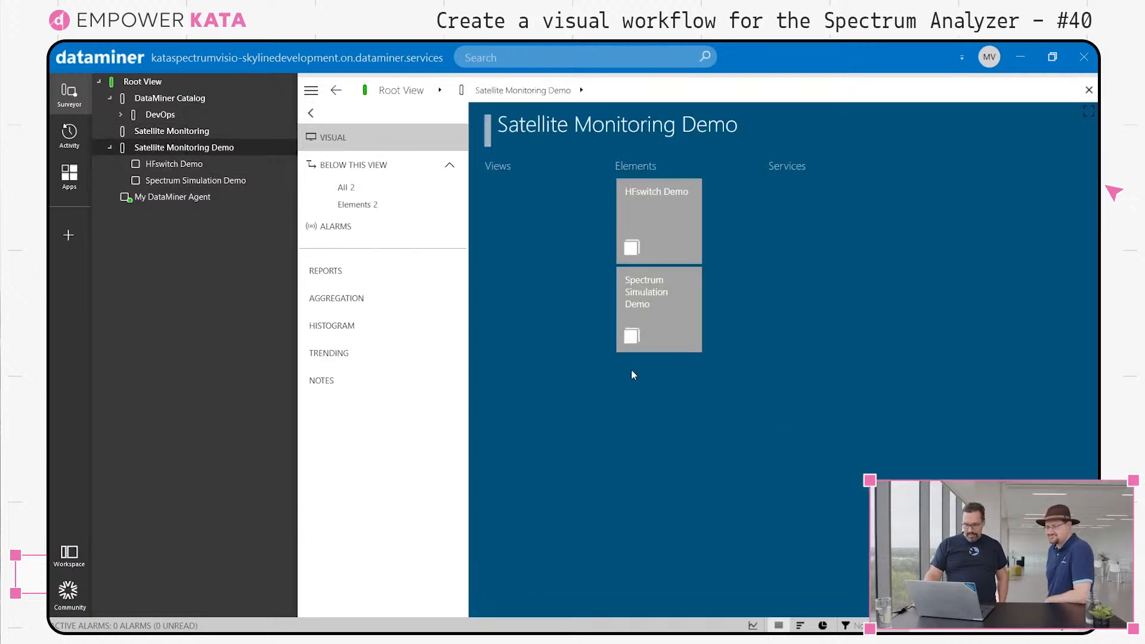
right_click(917, 425)
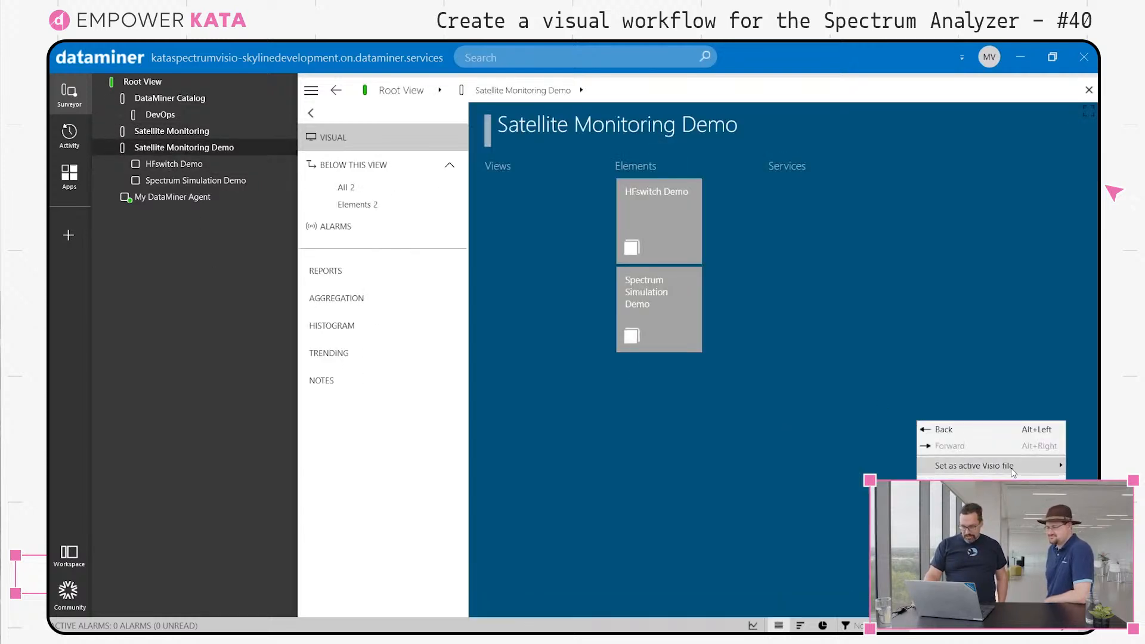
mouse_move(1012, 472)
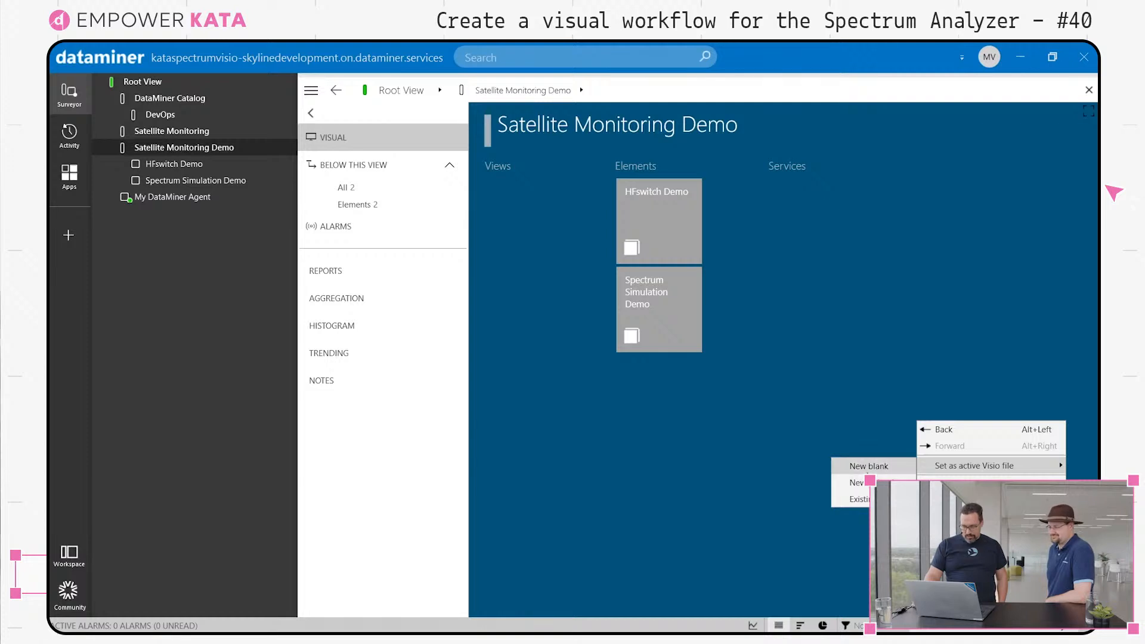
right_click(809, 355)
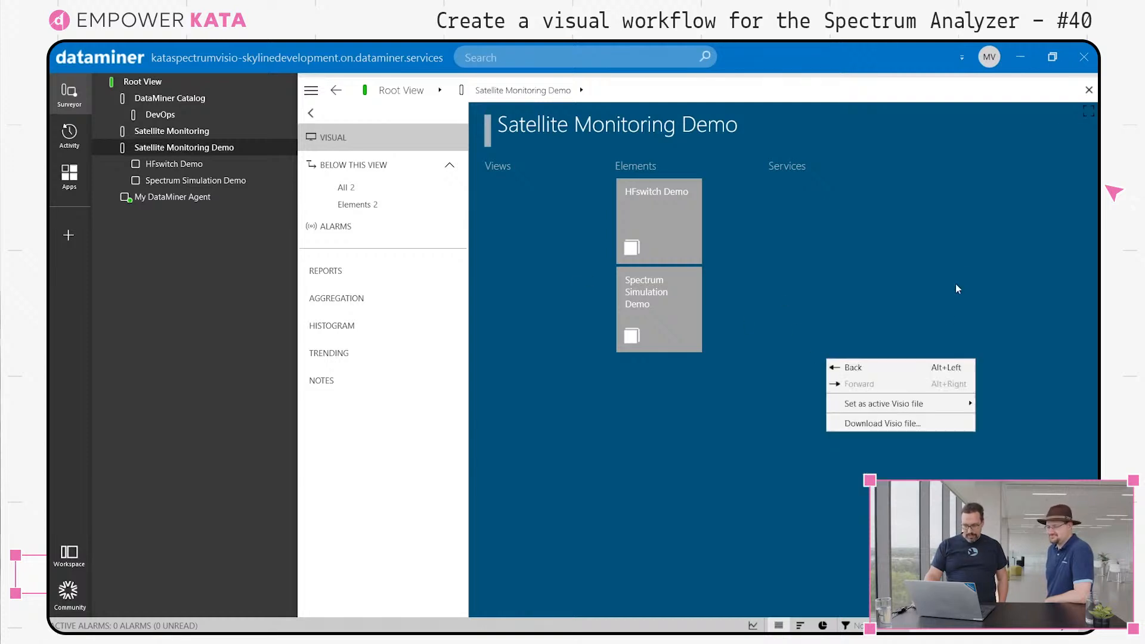
mouse_move(863, 407)
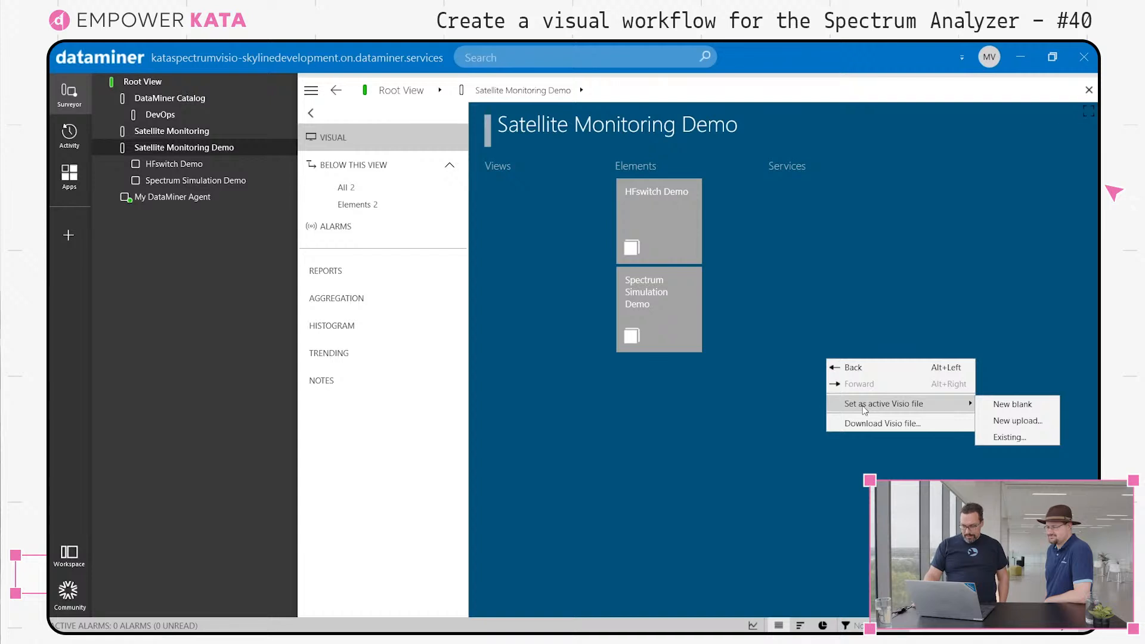
left_click(991, 403)
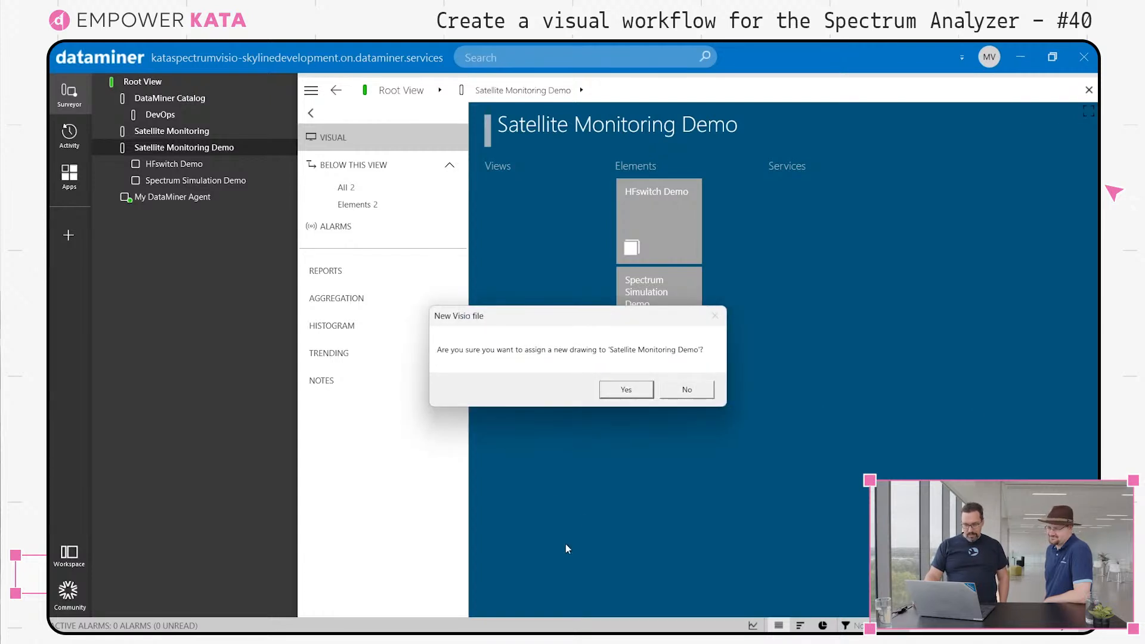
left_click(625, 391)
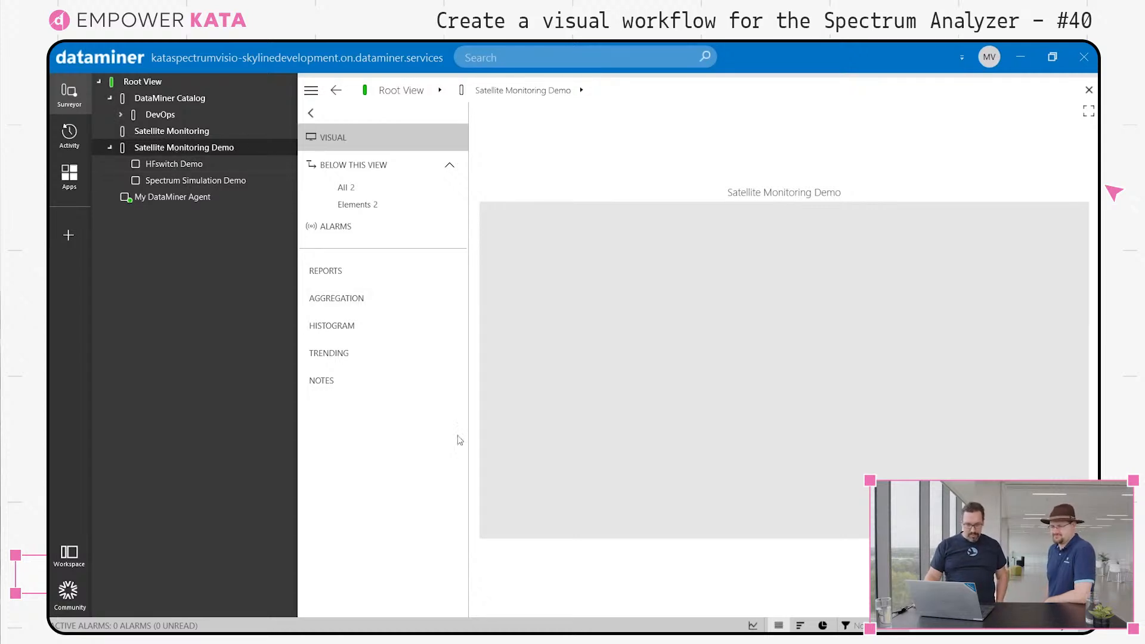
Open the view's new drawing for editing in Visio and delete the large grey rectangle from the page.
right_click(847, 377)
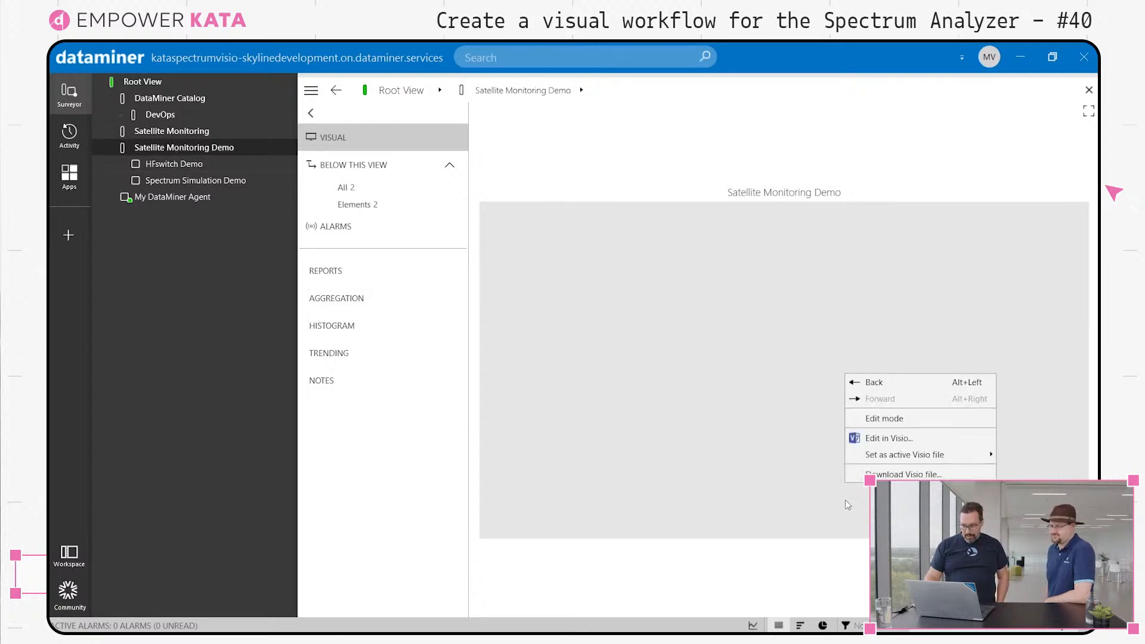
left_click(928, 443)
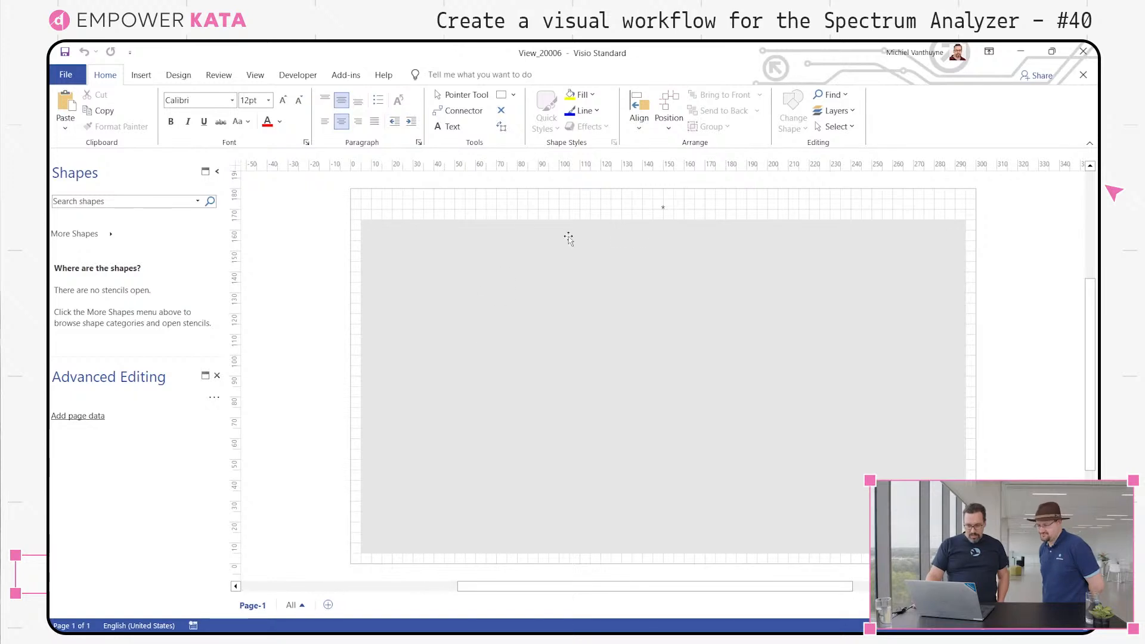
left_click(661, 210)
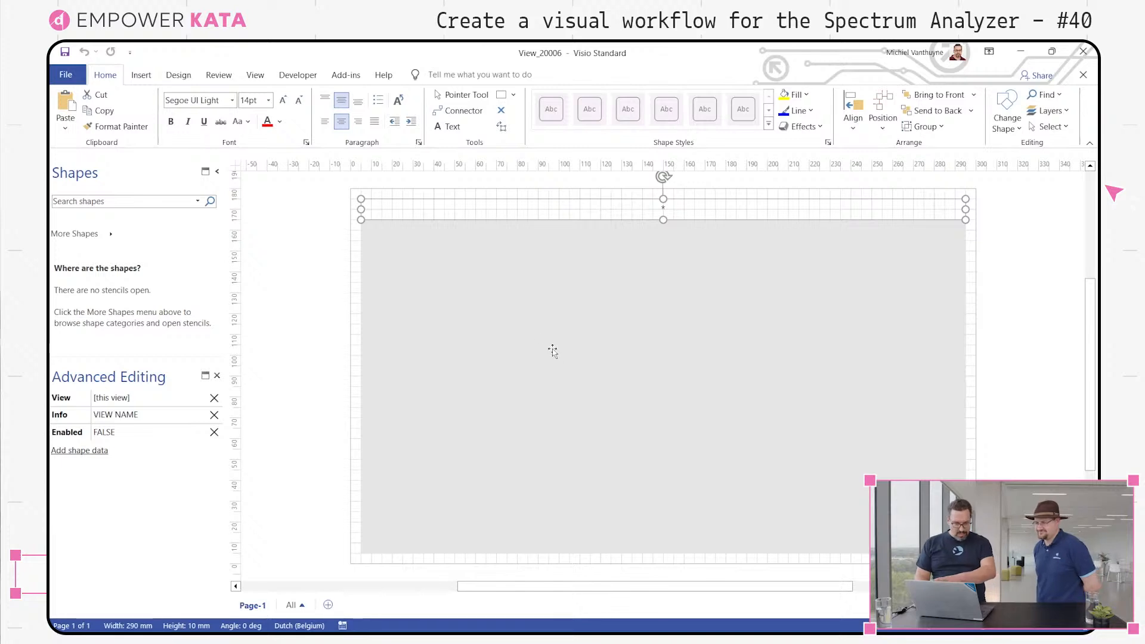
left_click(544, 413)
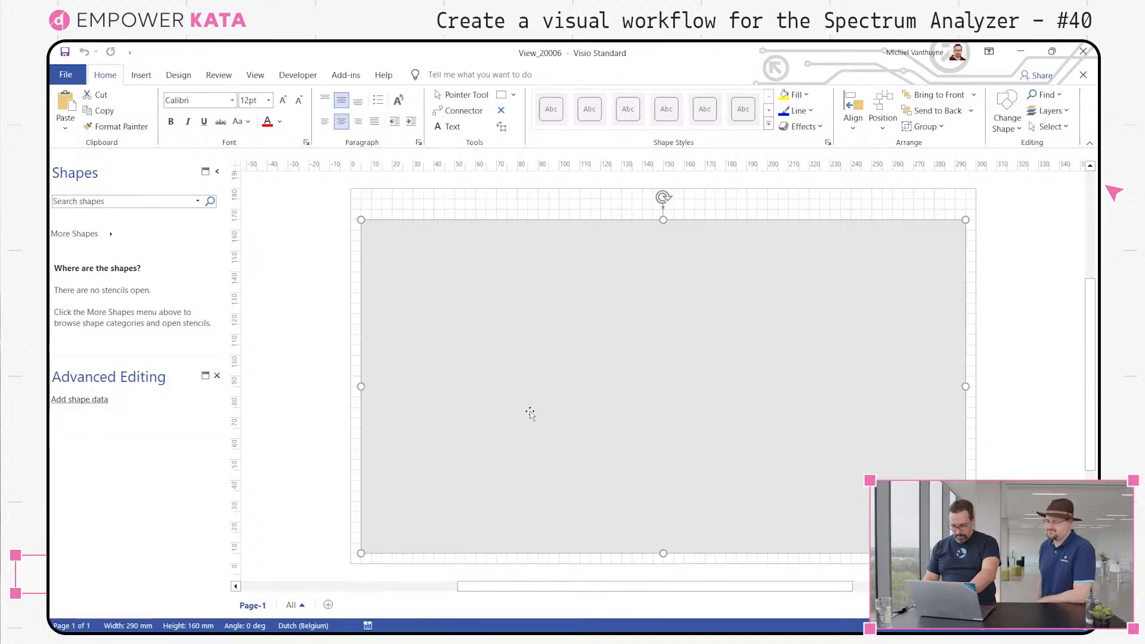
key("Delete")
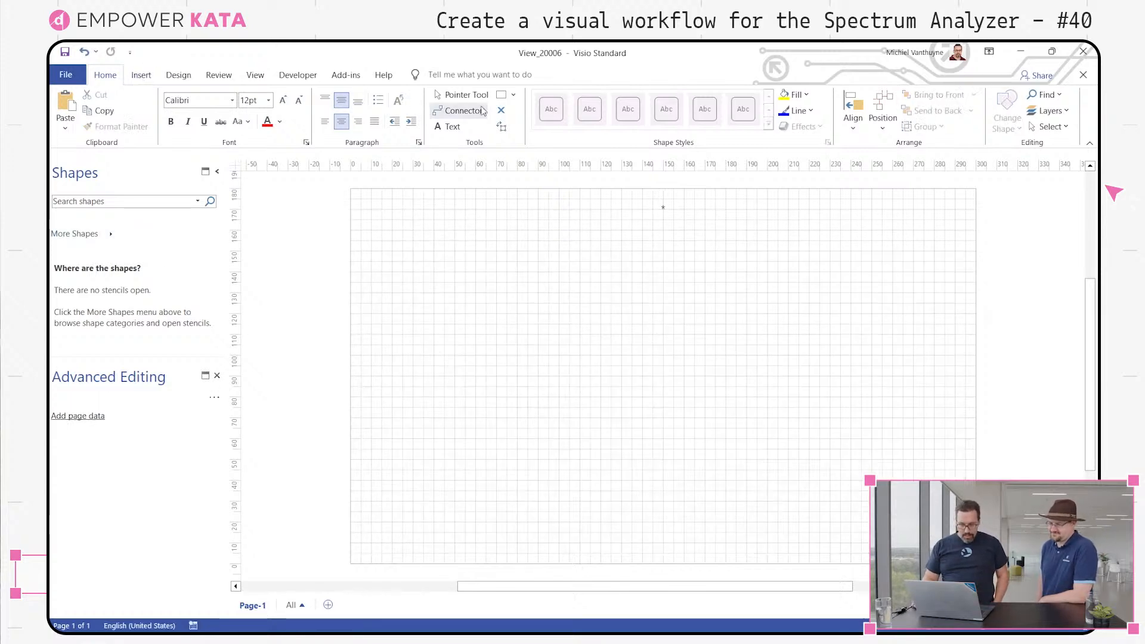
Draw a rectangle about 290 mm by 165 mm across the page and show its shape data in an enlarged pane.
left_click(501, 94)
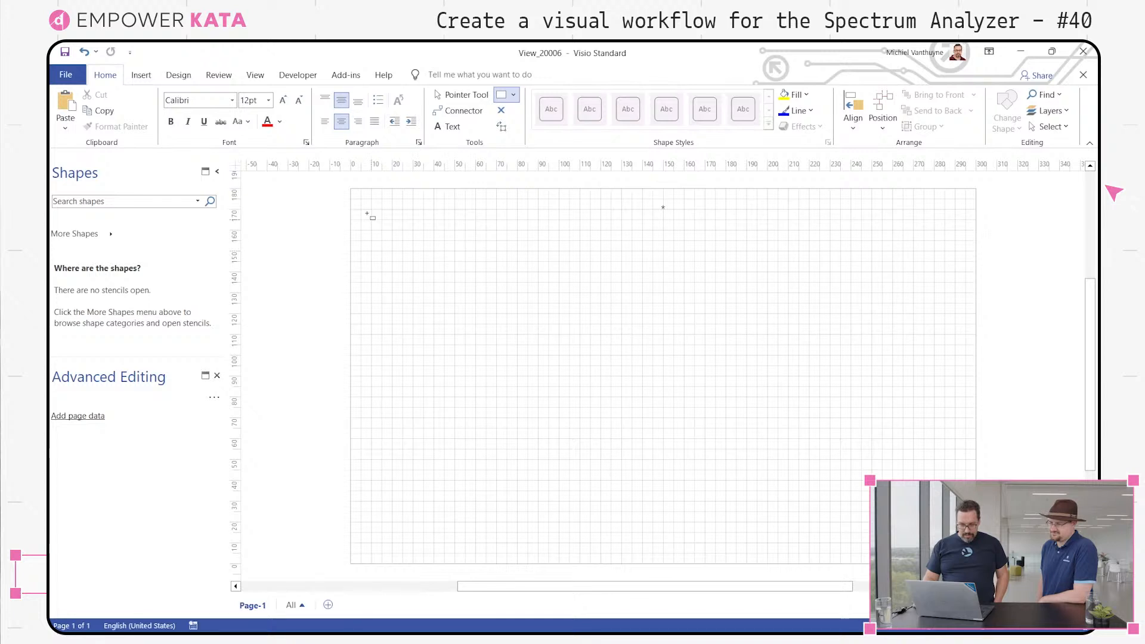
left_click_drag(361, 209, 966, 554)
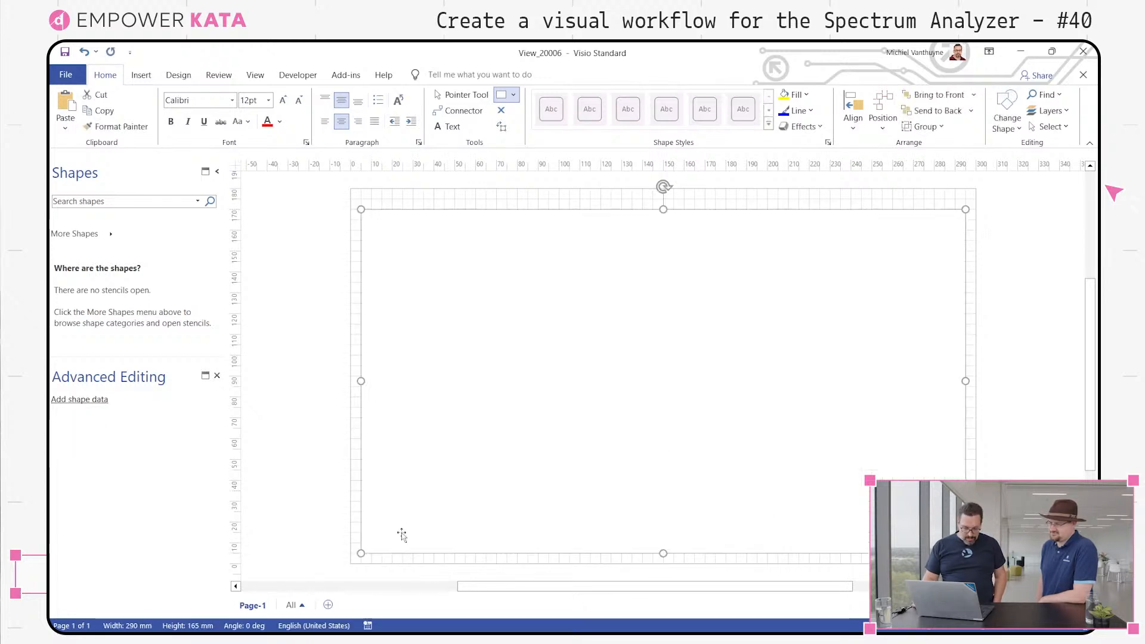
right_click(632, 352)
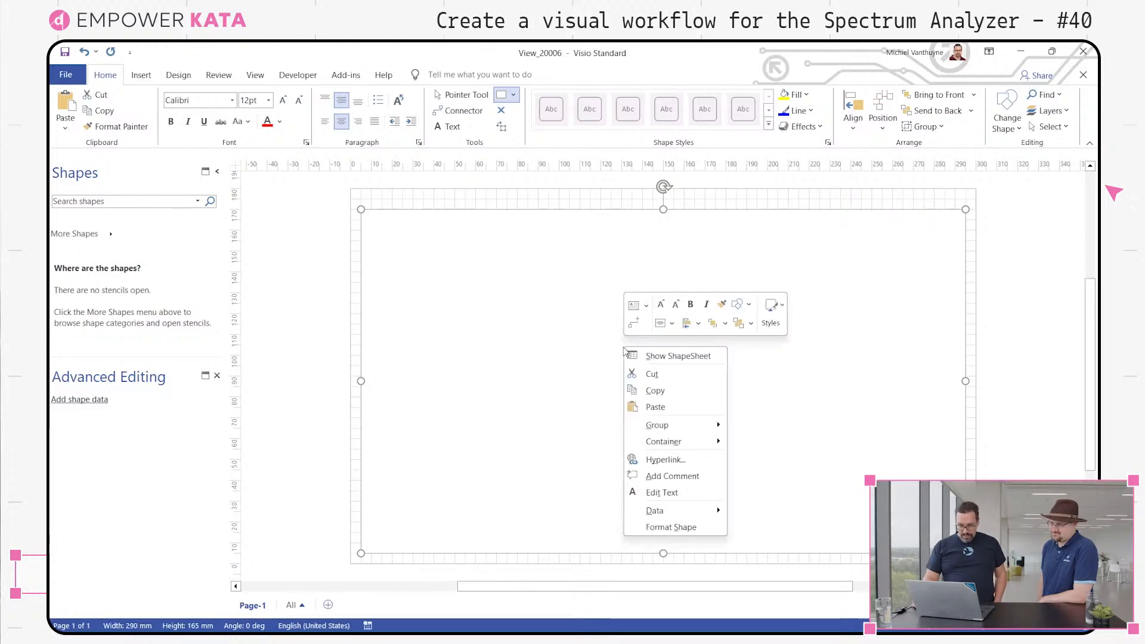
mouse_move(679, 433)
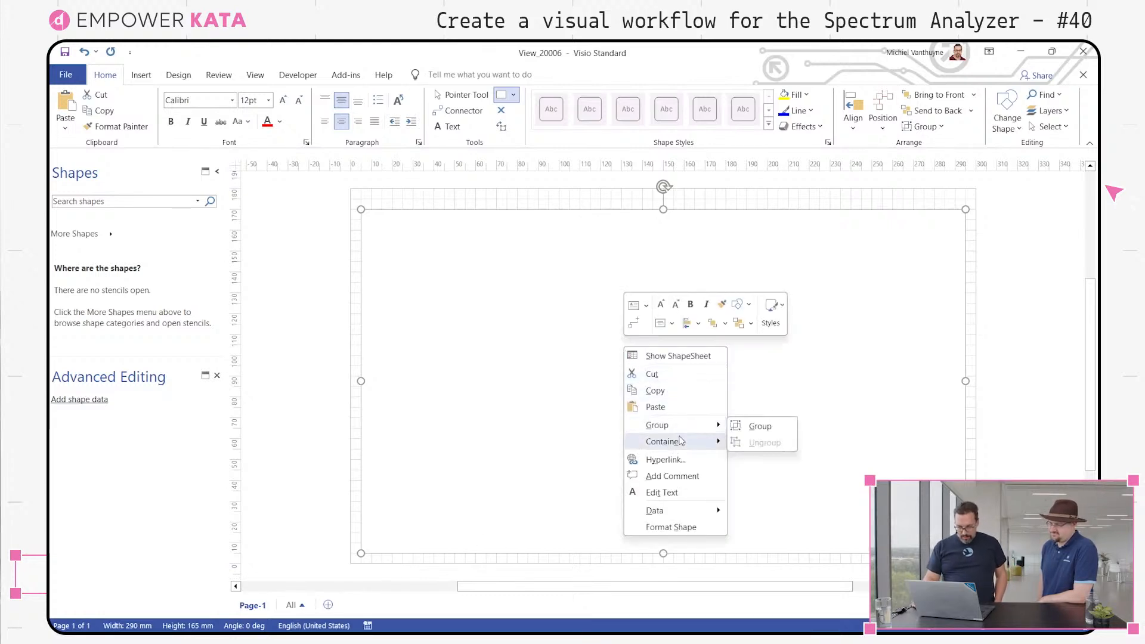
mouse_move(690, 515)
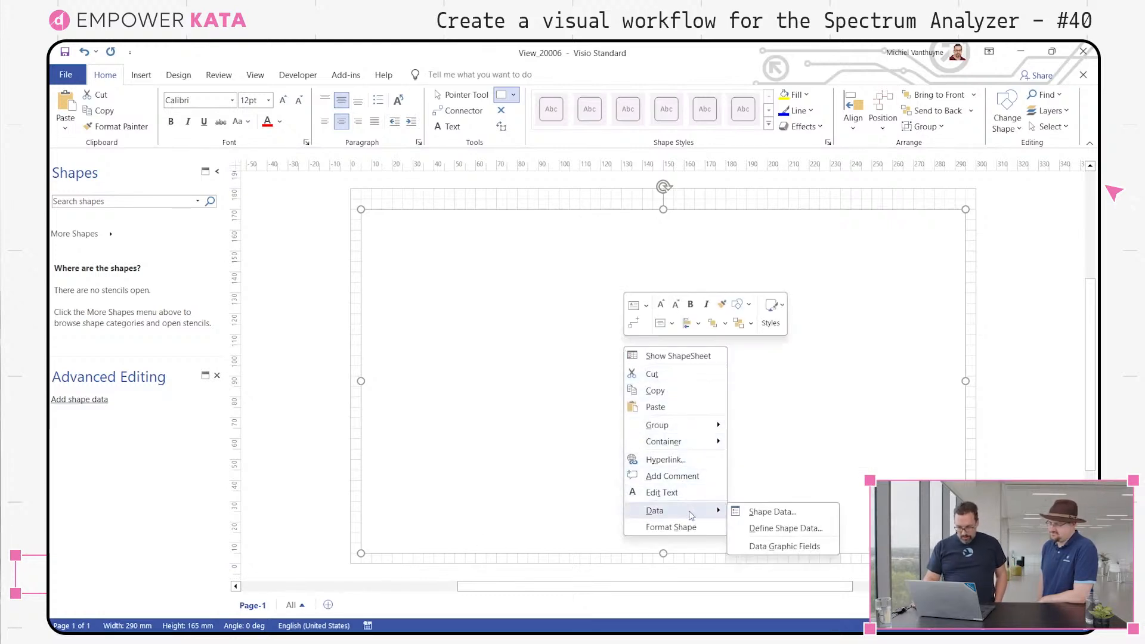
left_click(762, 511)
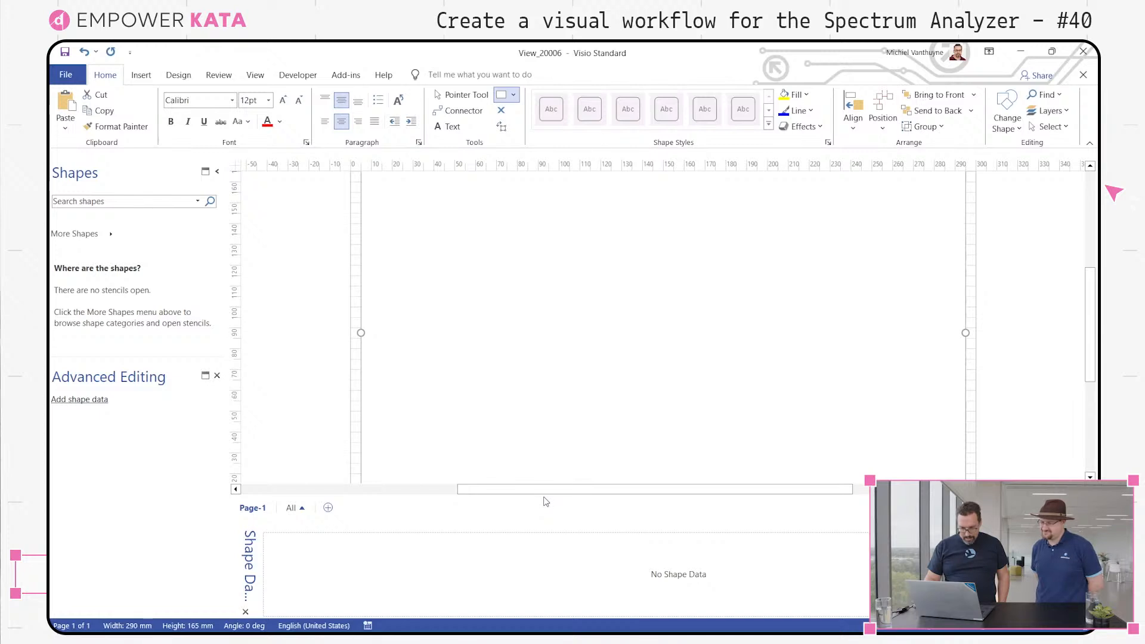
left_click_drag(545, 522, 544, 454)
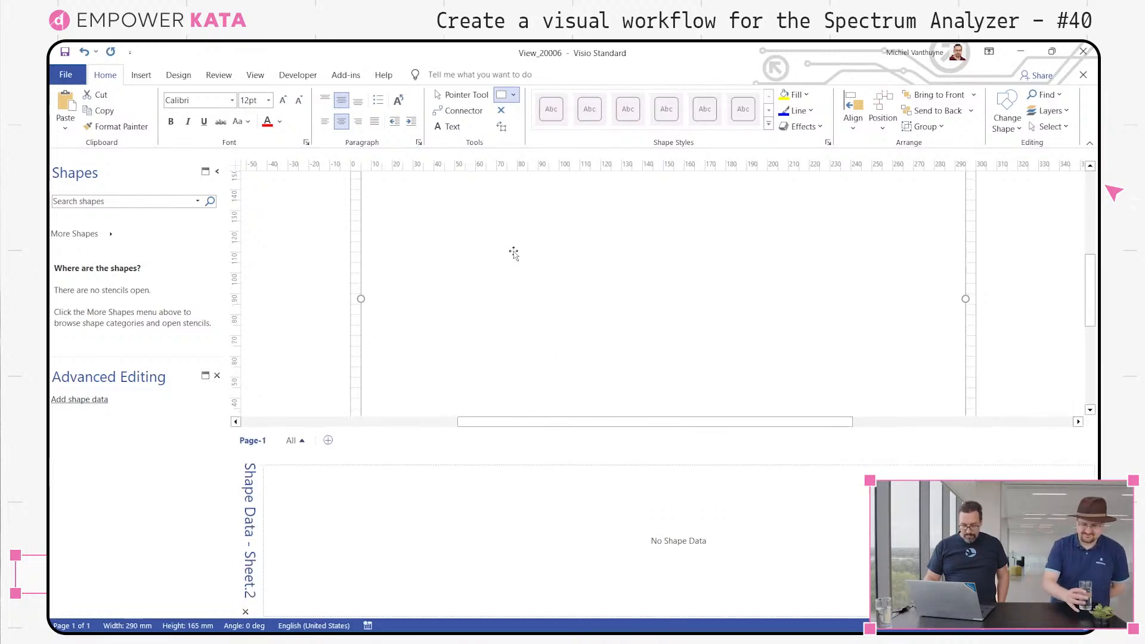
Start defining a shape data property for the large rectangle, with the label Component.
key("Escape")
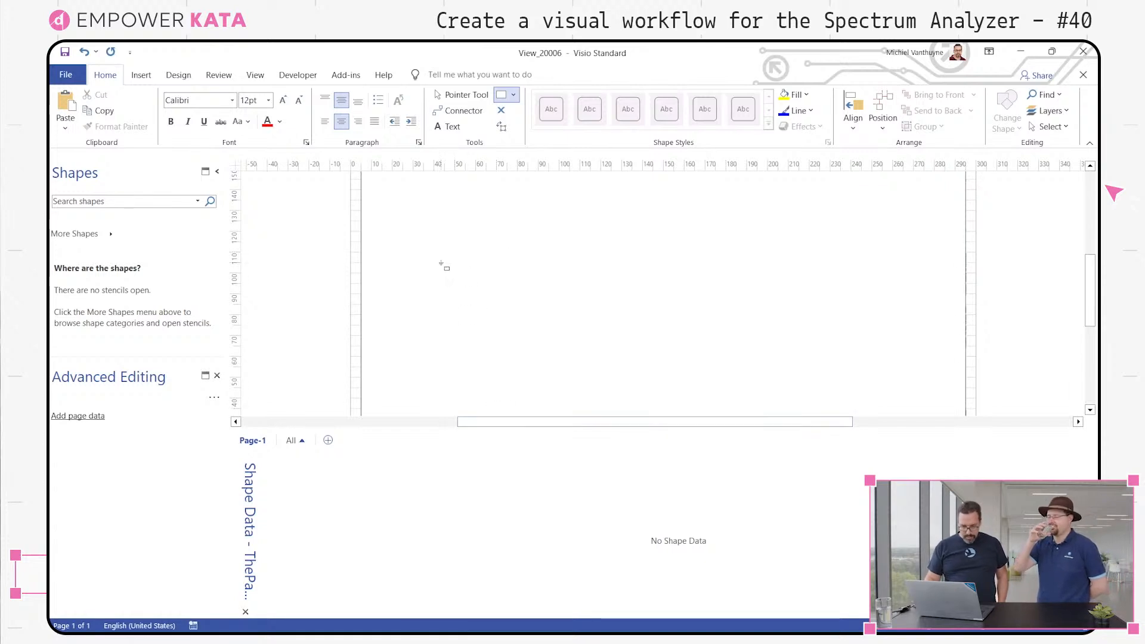
left_click(443, 288)
right_click(325, 559)
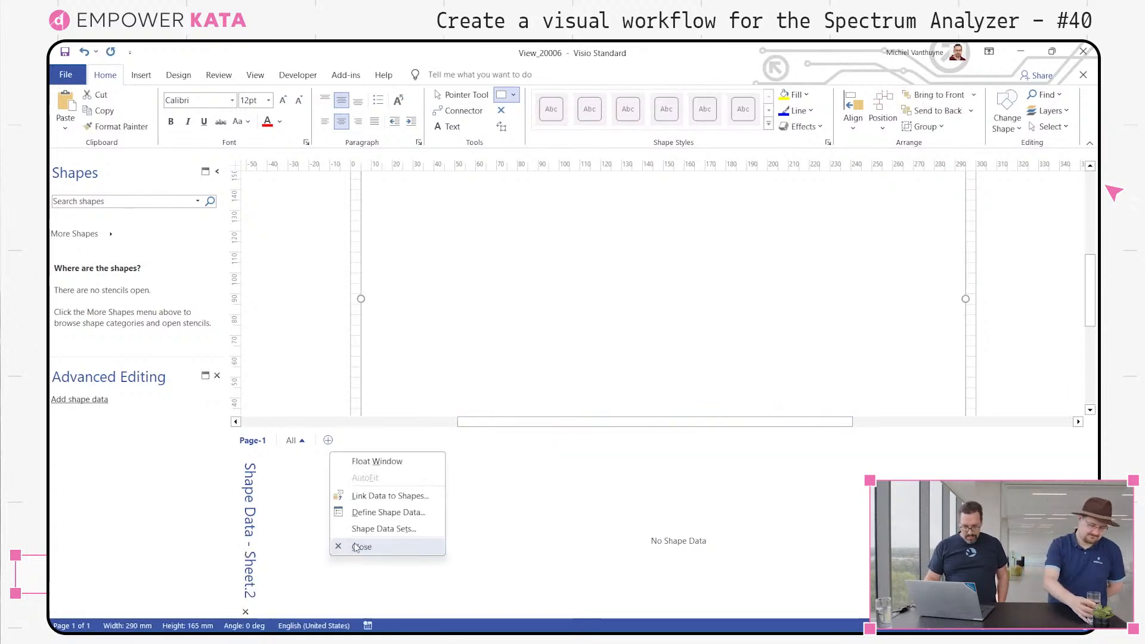
left_click(382, 516)
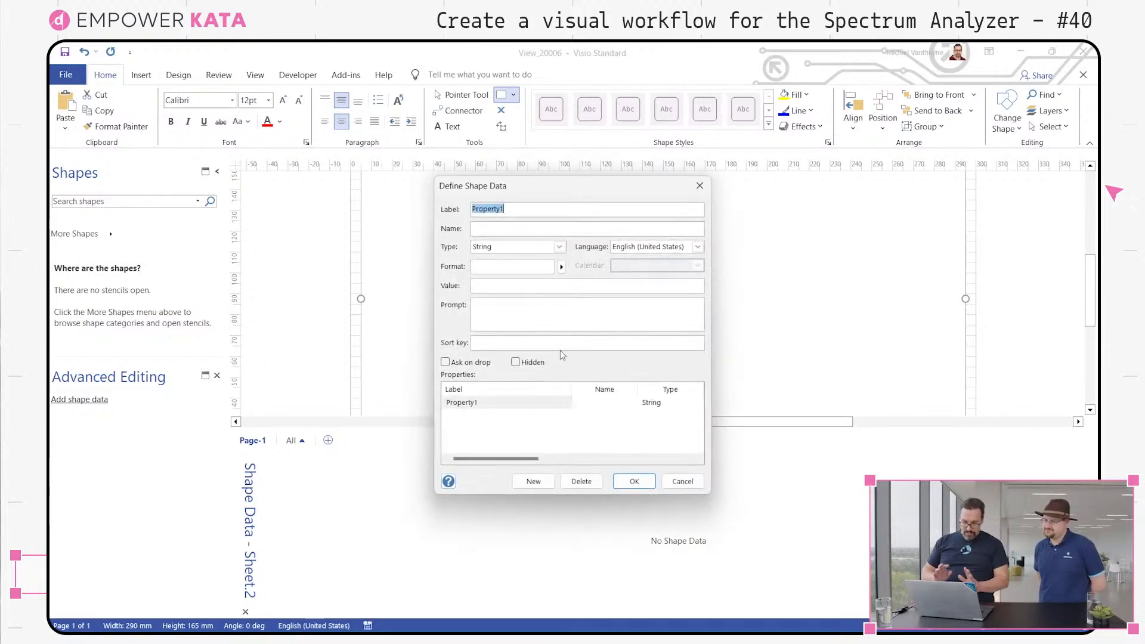
type("C")
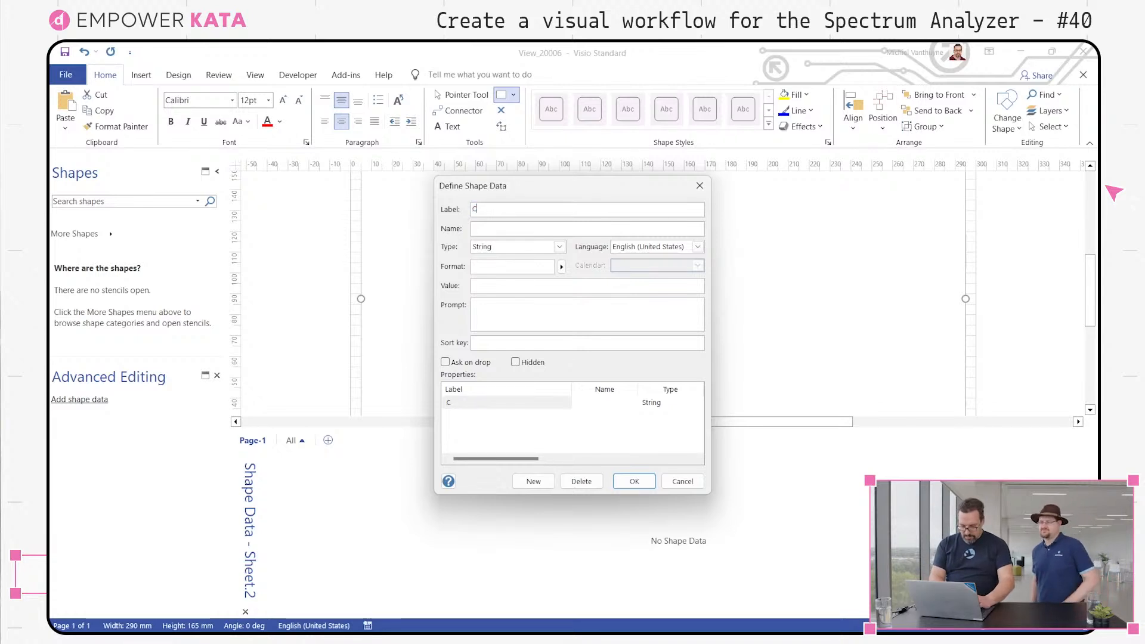
type("omponet")
key("BackSpace")
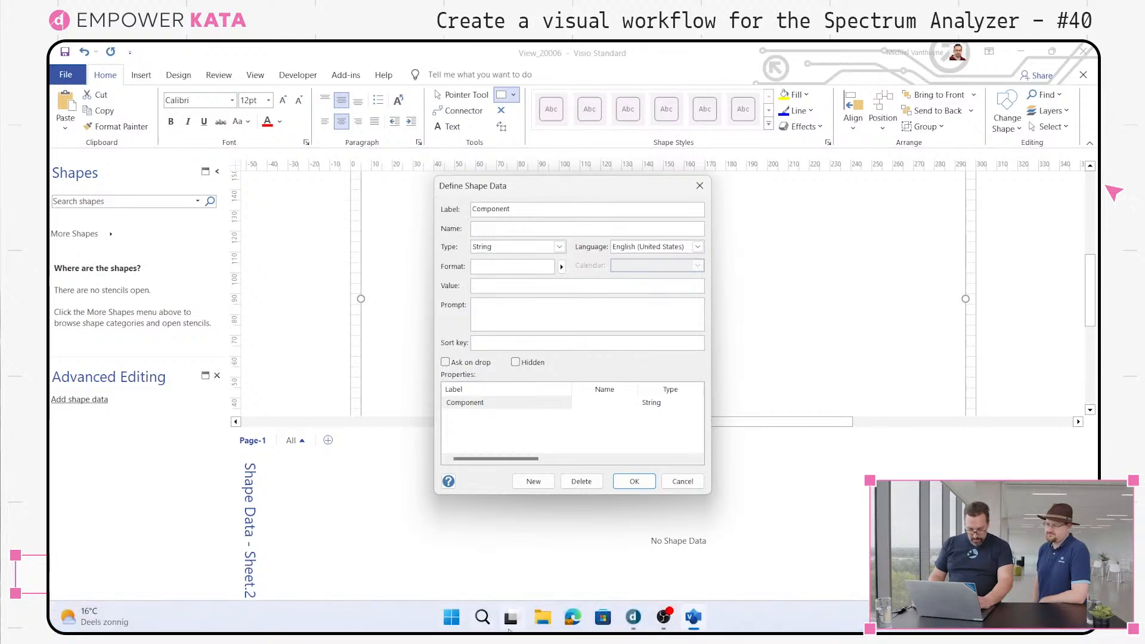
Switch to DataMiner Cube and open the Spectrum Simulation Demo element of the Satellite Monitoring Demo view.
mouse_move(700, 622)
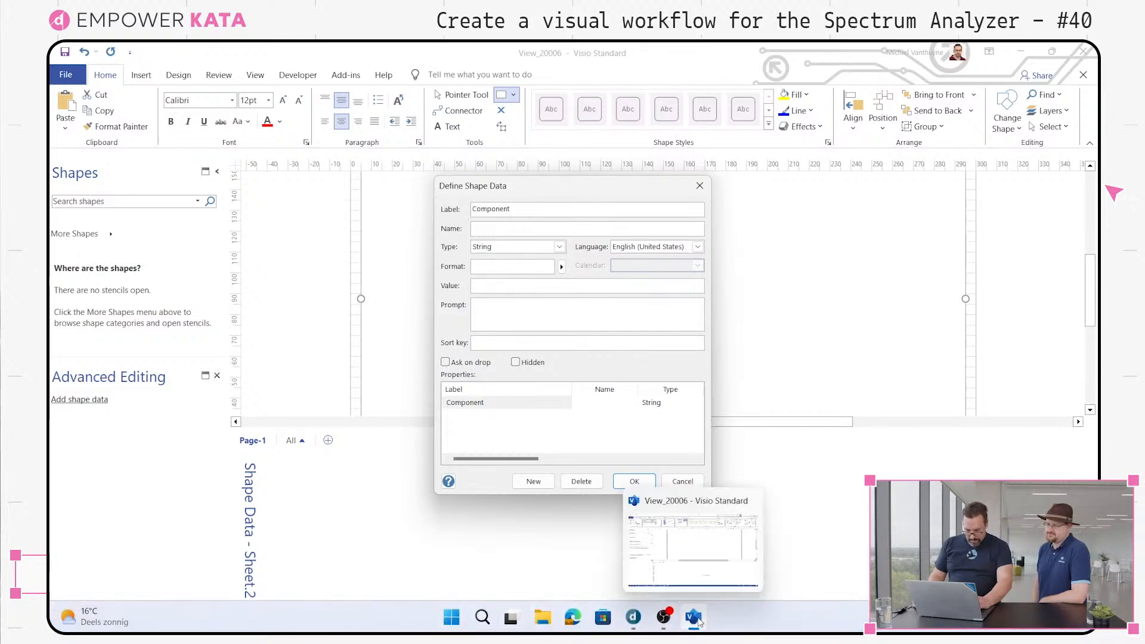
left_click(601, 571)
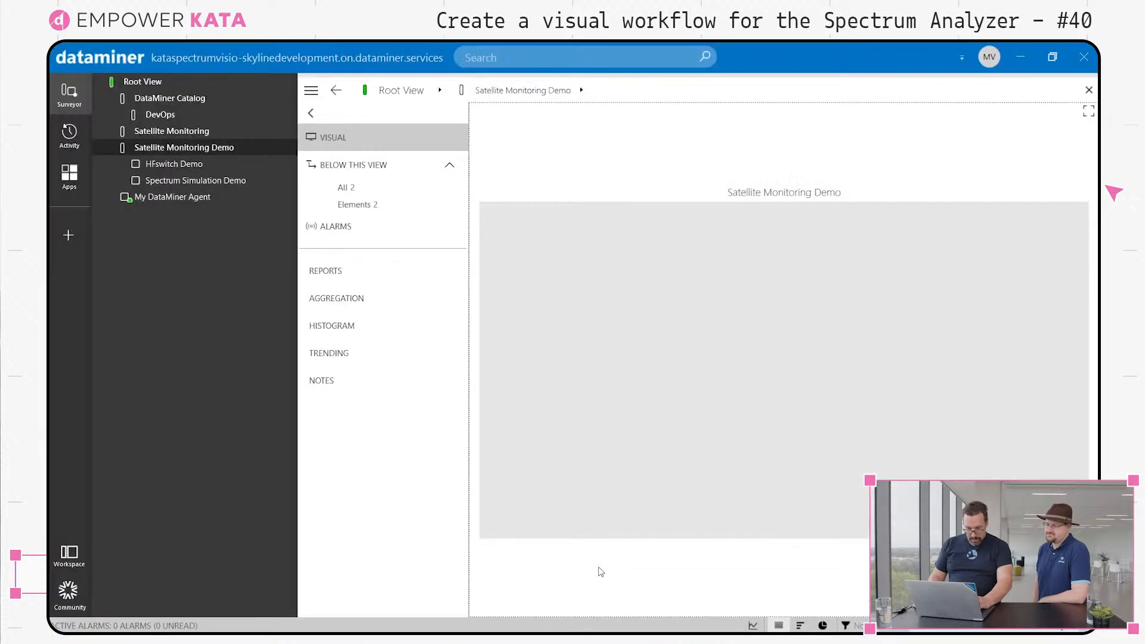
left_click(167, 166)
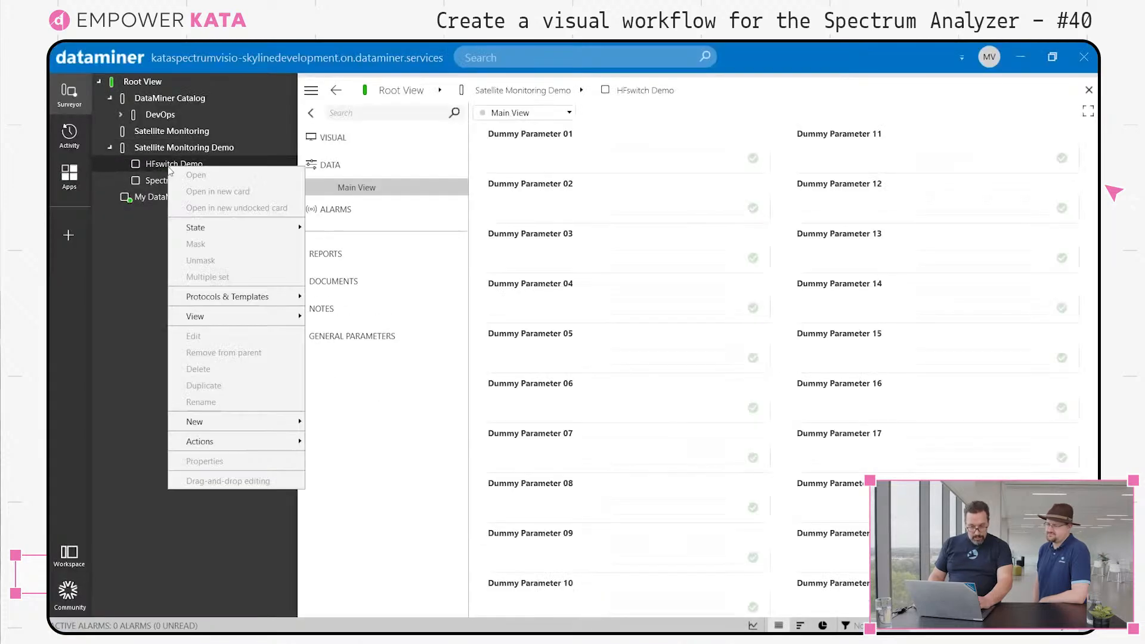
right_click(168, 167)
key("Escape")
left_click(153, 182)
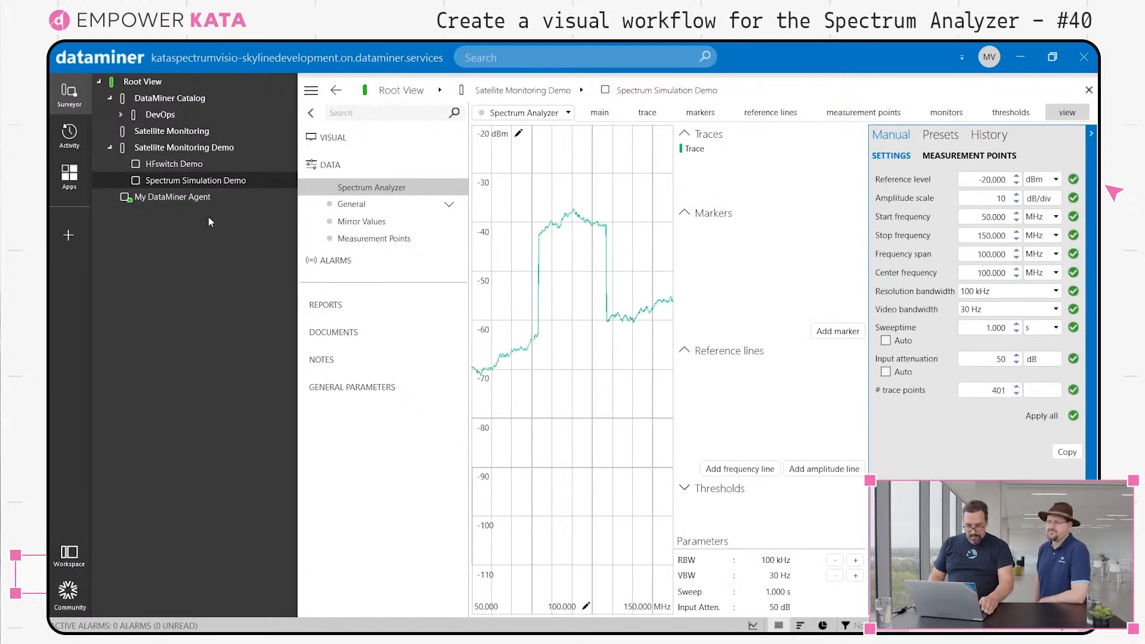
Copy the element name Spectrum Simulation Demo without renaming it, and return to the shape data definition in Visio.
right_click(227, 184)
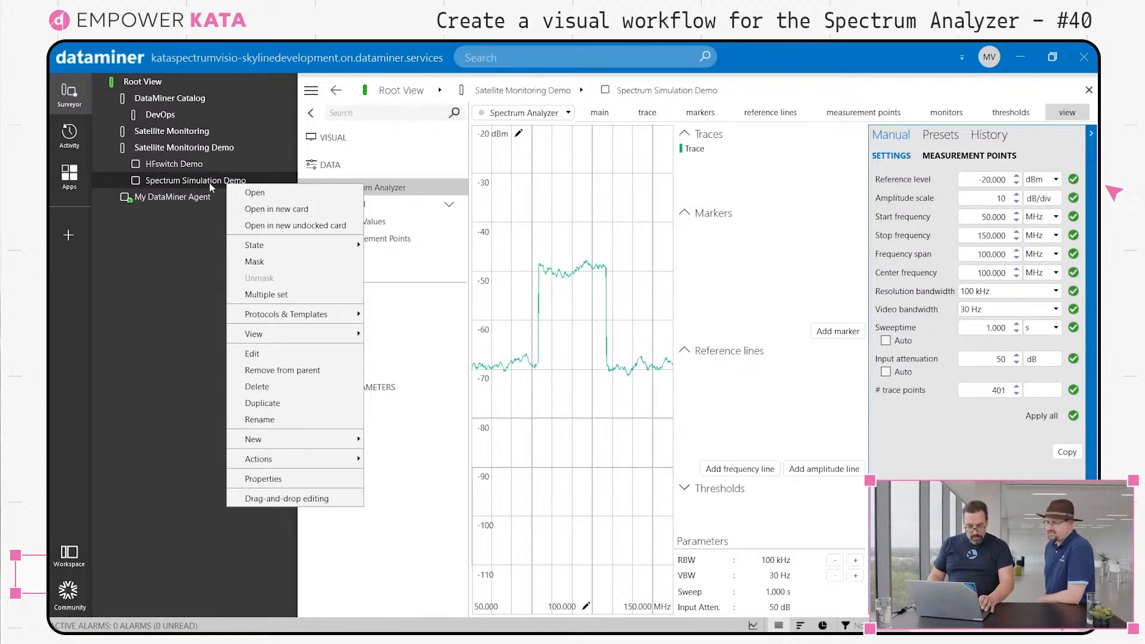
left_click(288, 417)
key("ctrl+c")
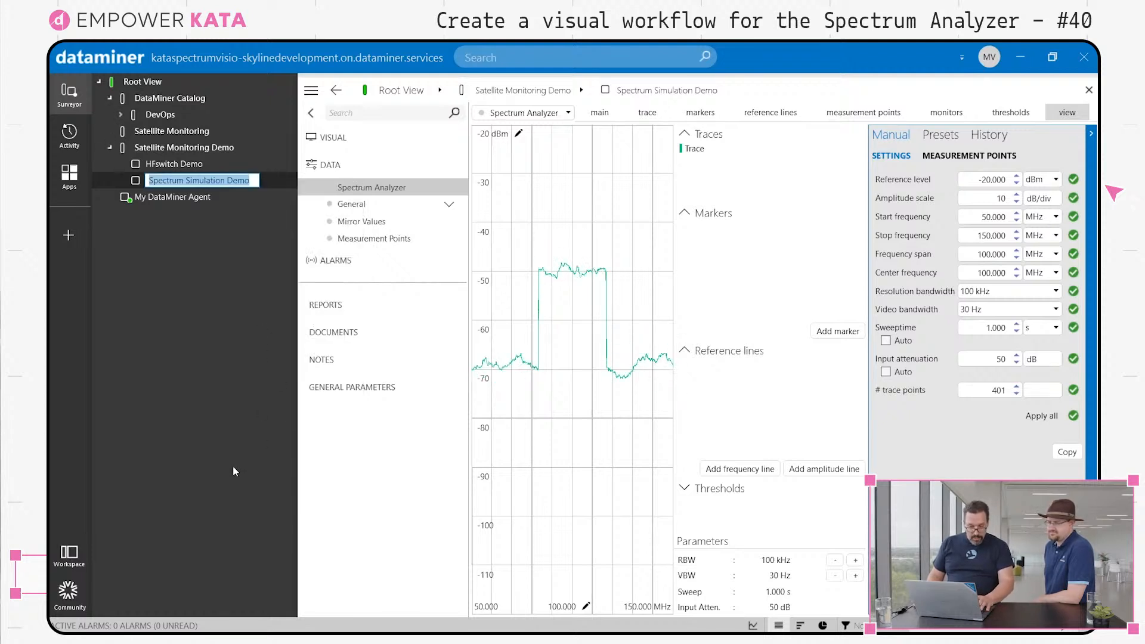
left_click(361, 524)
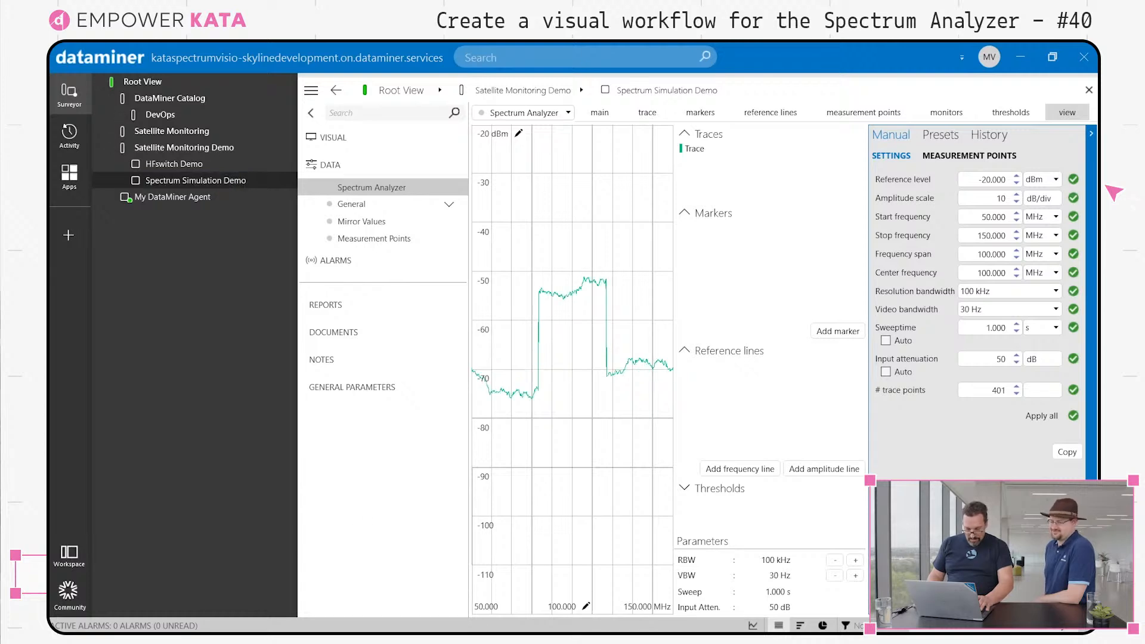
key("super")
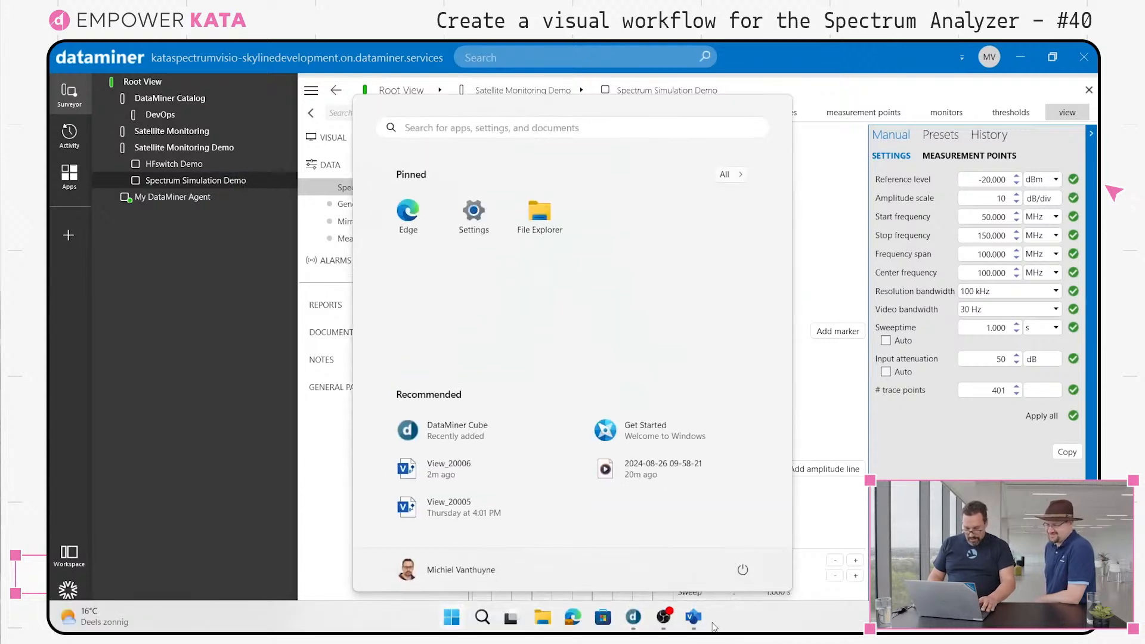
left_click(693, 616)
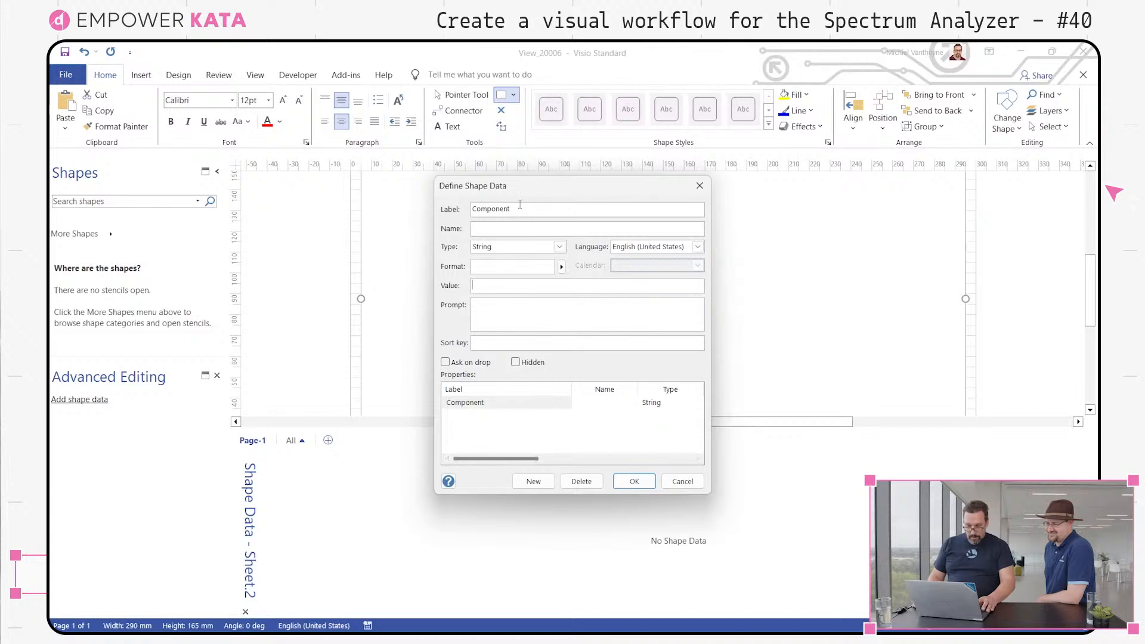
Set the Component property's value to spectrum and add a second shape data property labelled elemet.
type("kpert")
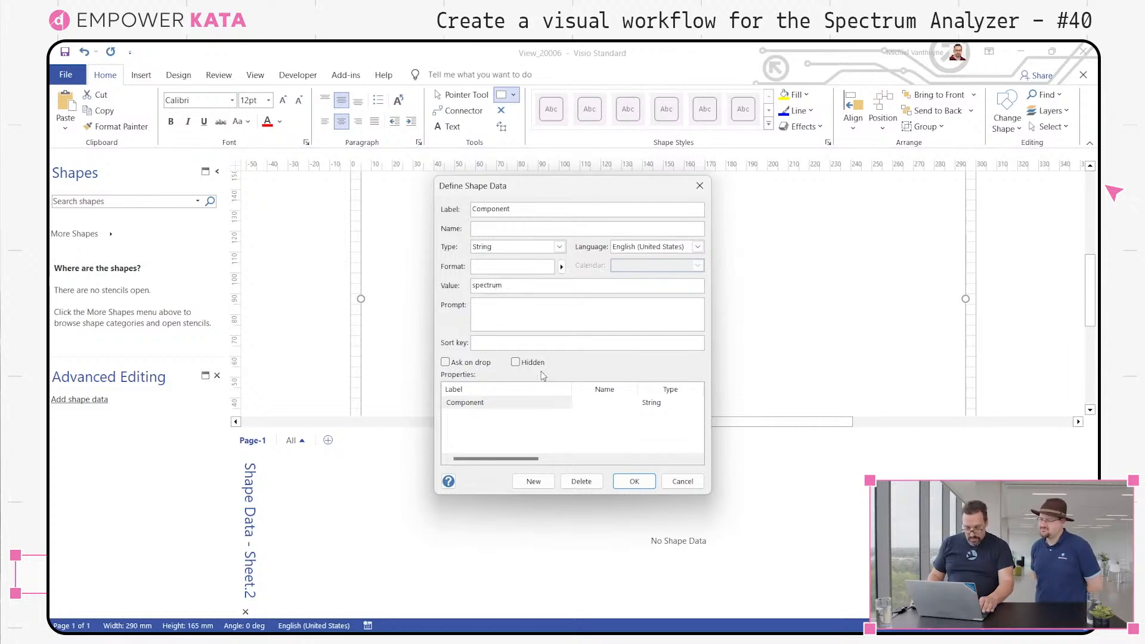
left_click(534, 481)
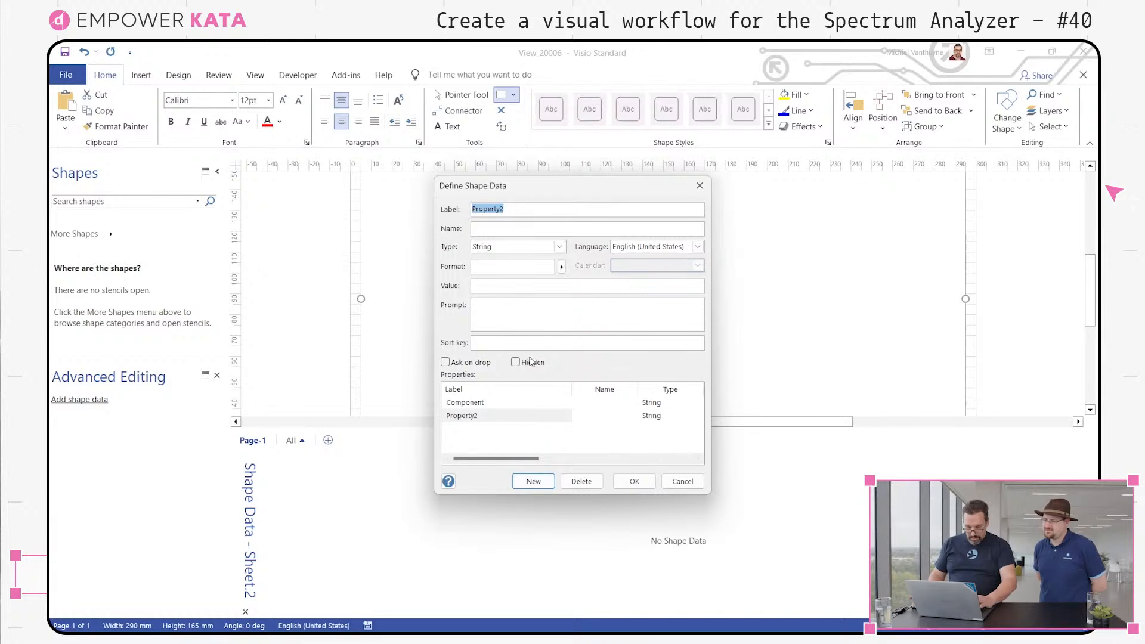
type("z")
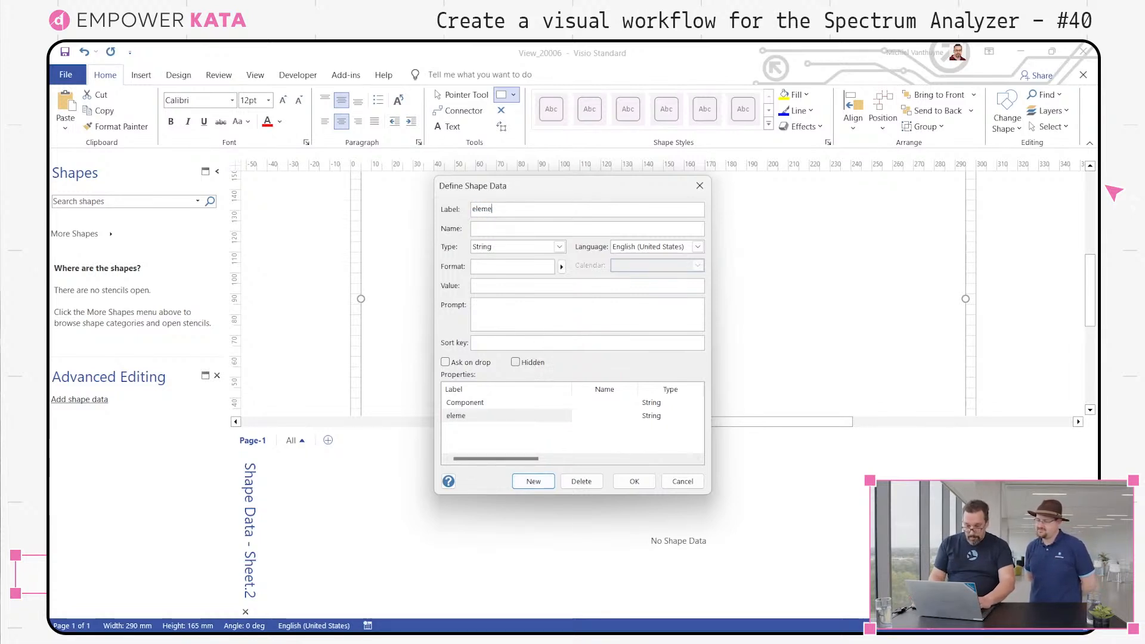
key("Return")
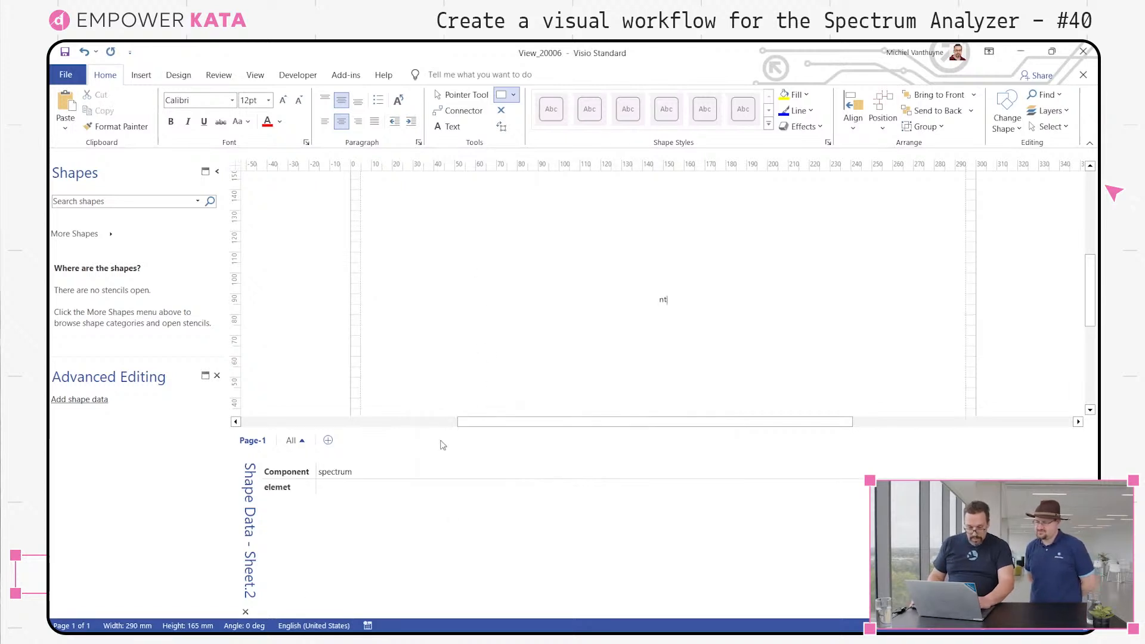
Correct the rectangle's second shape data property to label element, with the copied value Spectrum Simulation Demo.
right_click(365, 496)
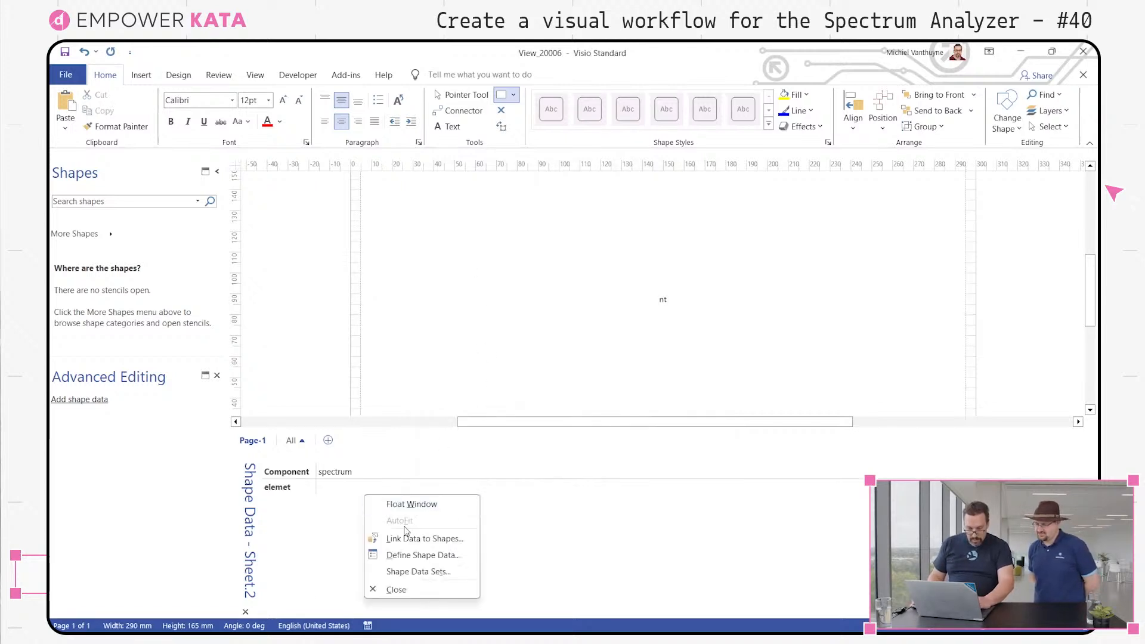
left_click(425, 555)
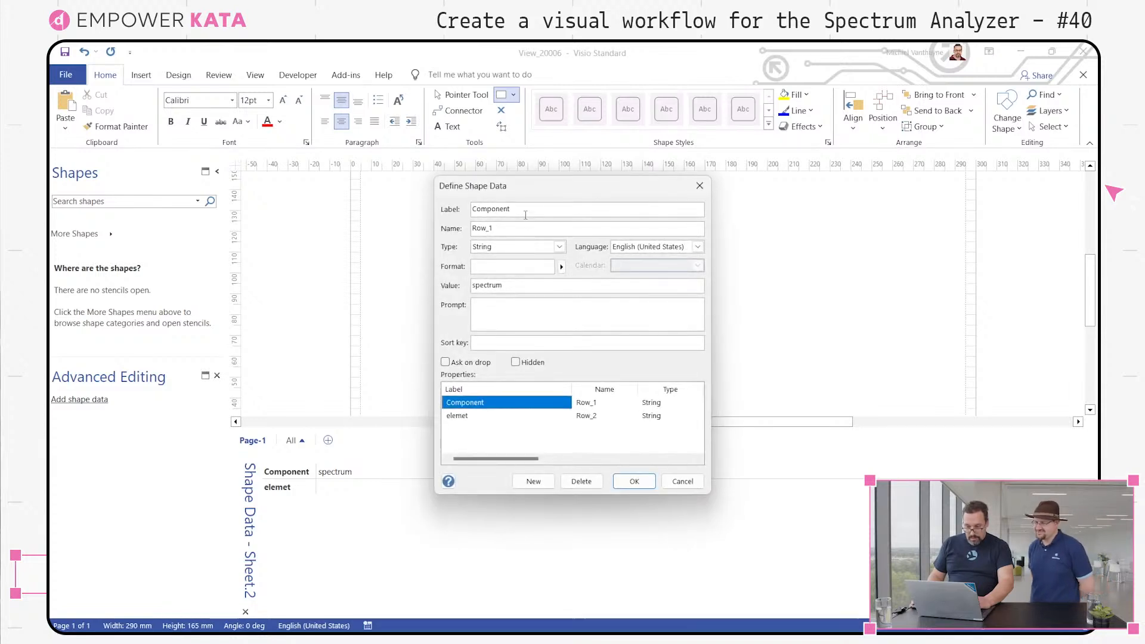
left_click(457, 416)
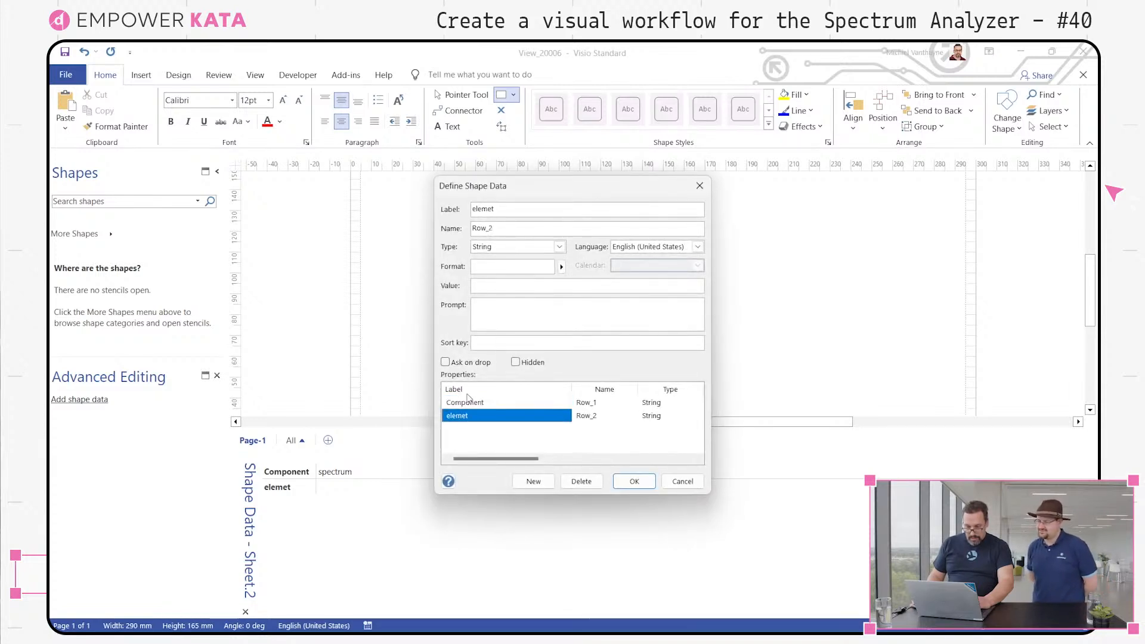
left_click(489, 208)
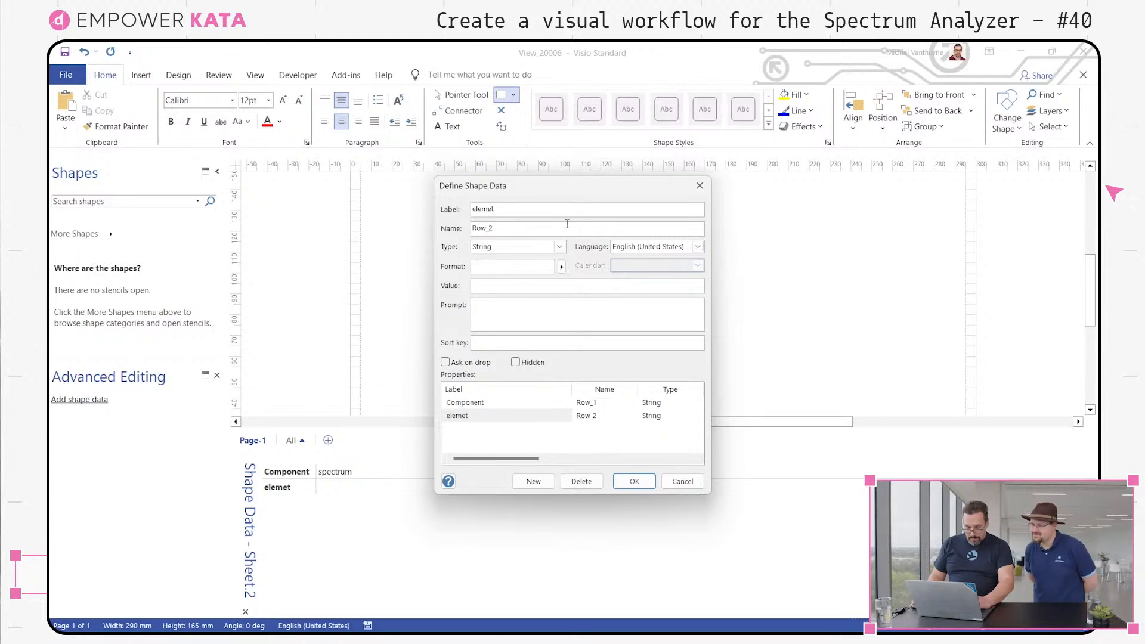
left_click(532, 290)
key("ctrl+v")
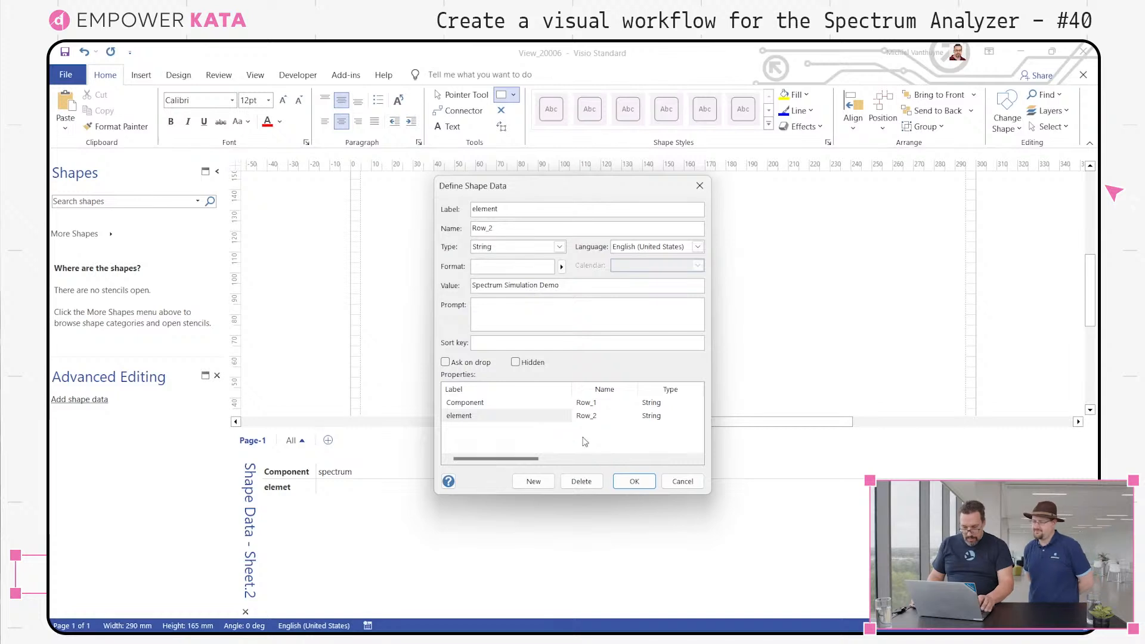
left_click(634, 481)
Delete the stray text nt from the large rectangle, return to the Pointer Tool and deselect the shape.
left_click(291, 307)
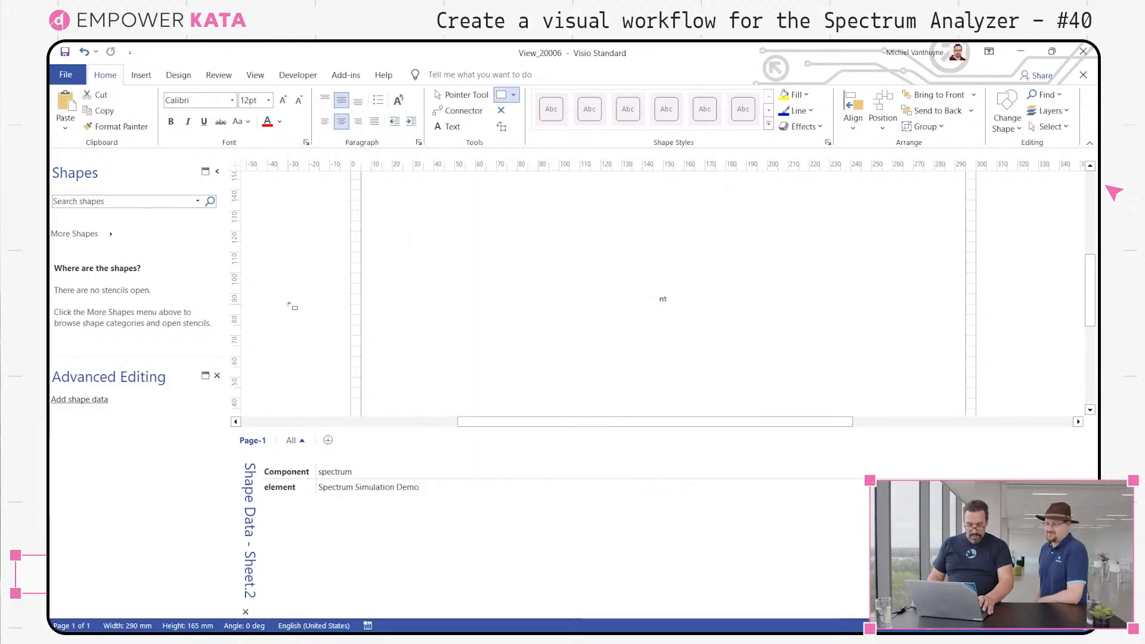
left_click(444, 300)
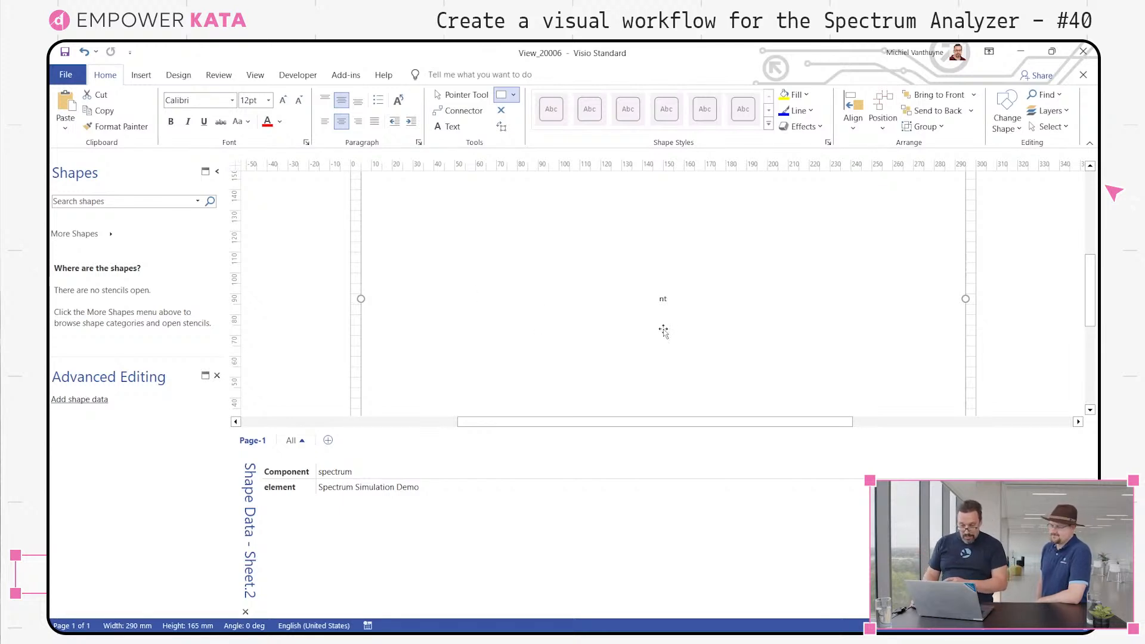
left_click(681, 303)
left_click(666, 304)
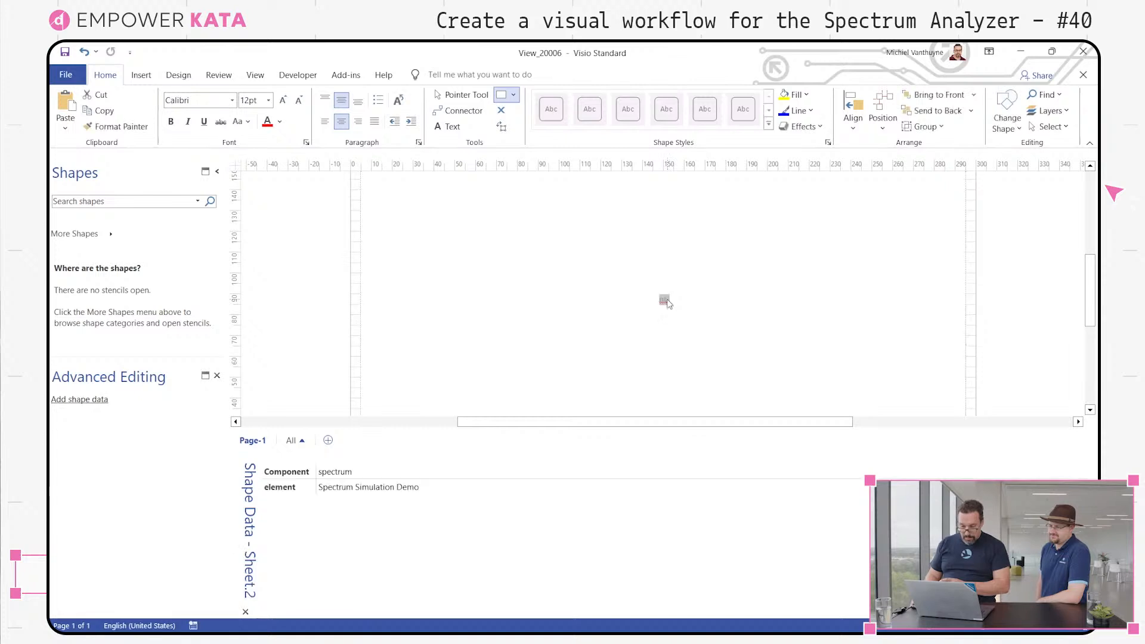
double_click(664, 305)
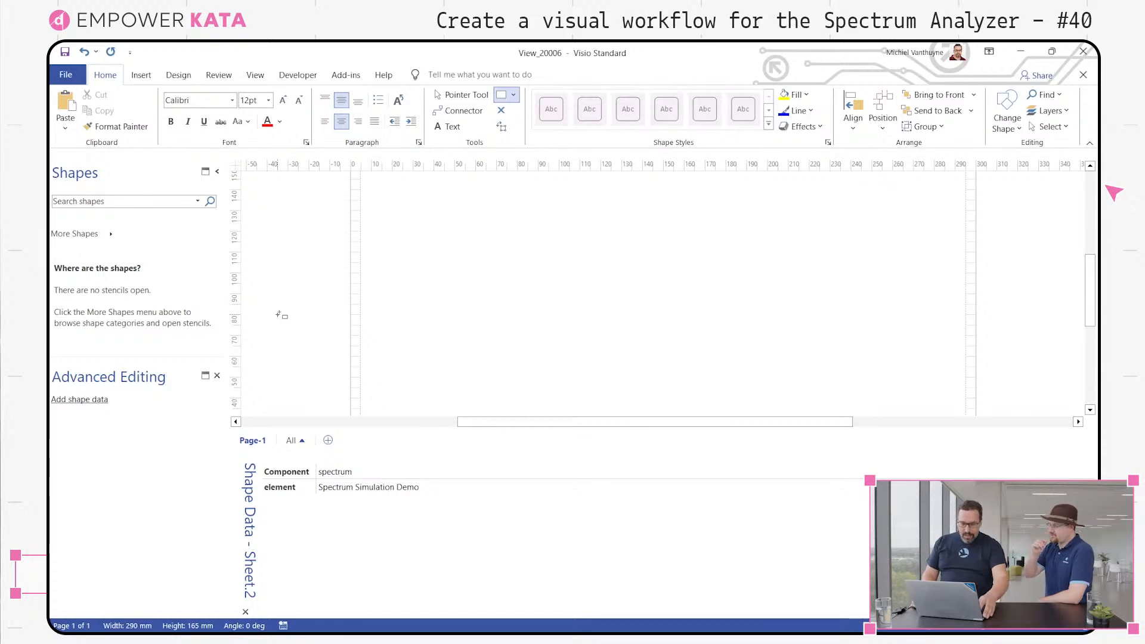
left_click(477, 94)
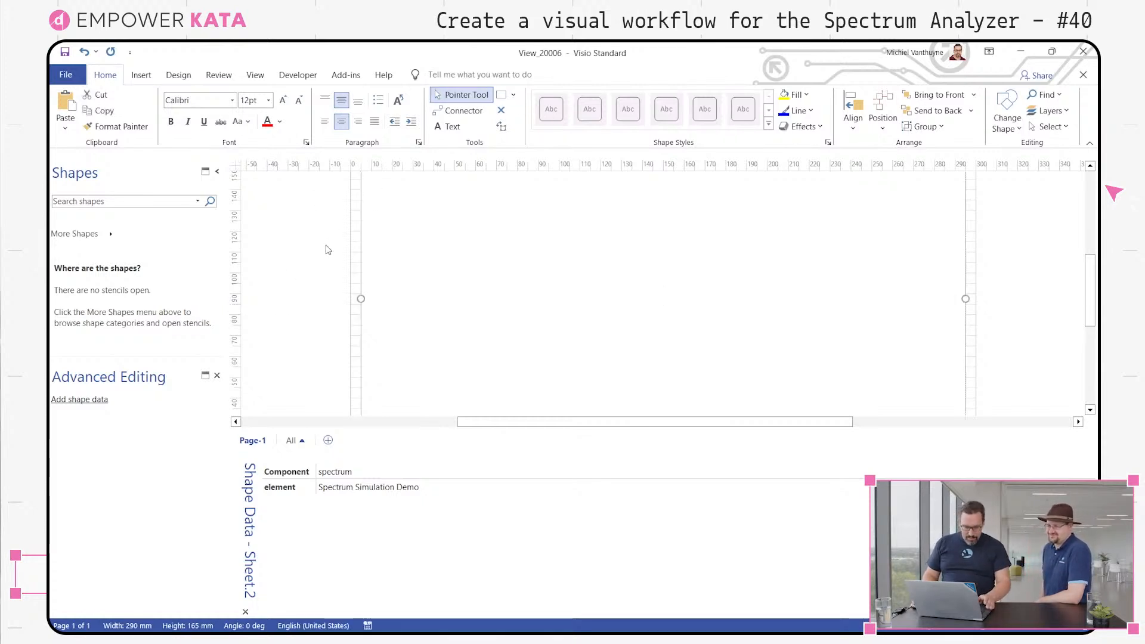
left_click(278, 266)
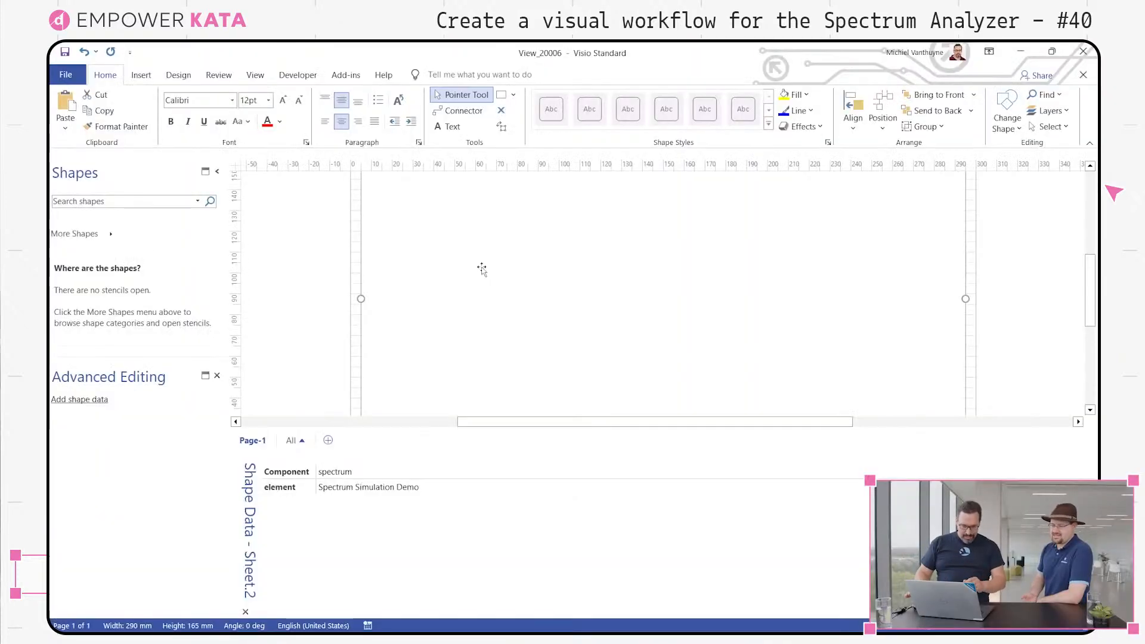
left_click(310, 299)
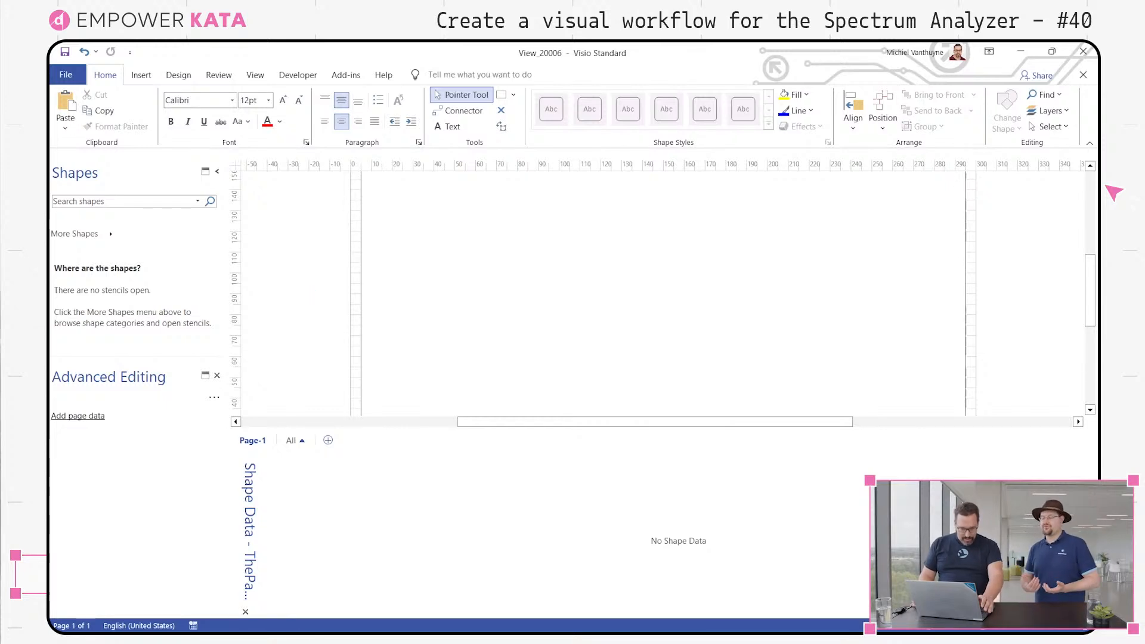
Switch to DataMiner Cube, collapse the settings pane in the Satellite Monitoring Demo visual and open the Spectrum Simulation Demo element.
mouse_move(572, 620)
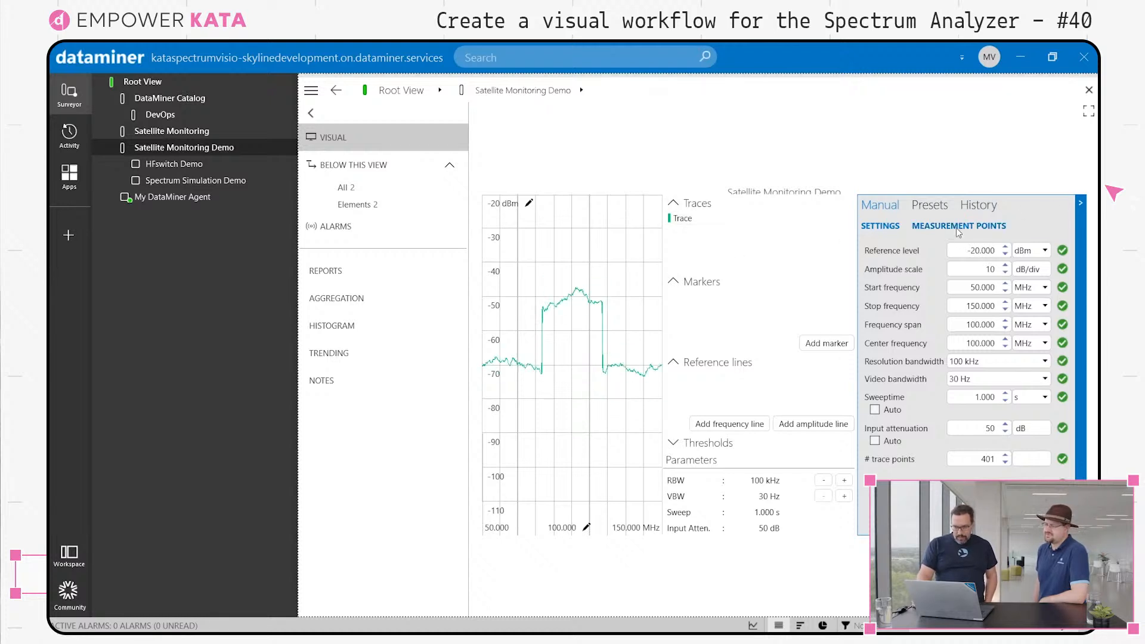
left_click(1083, 214)
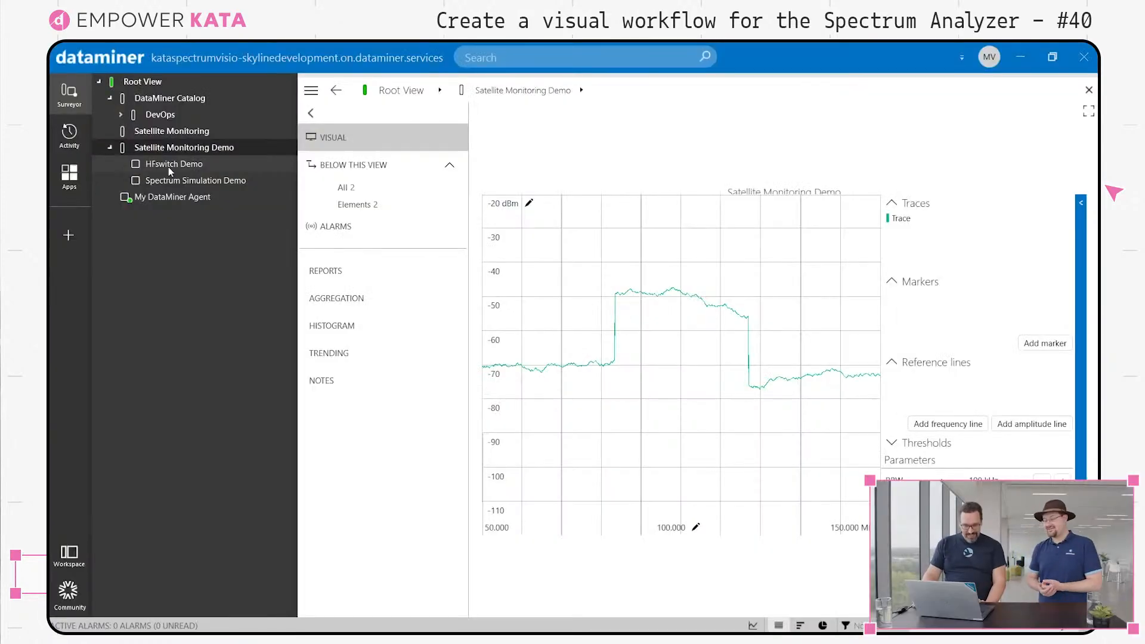
left_click(168, 165)
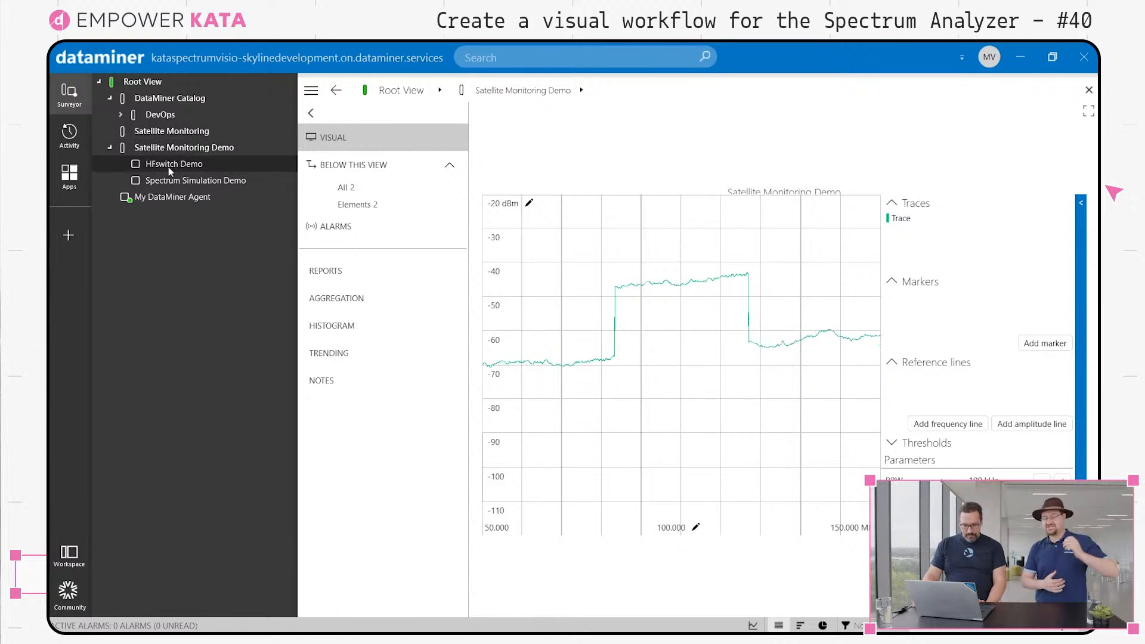
left_click(176, 180)
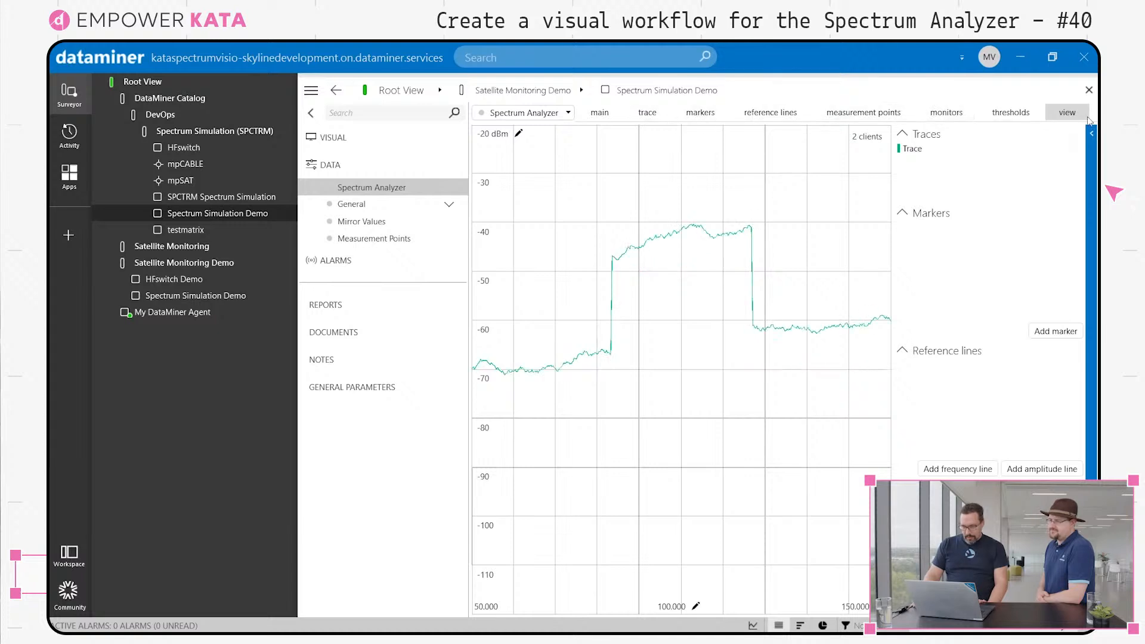
Hide the analyzer's info pane and set the frequency span to 20 MHz and the center frequency to 200 MHz.
left_click(1067, 113)
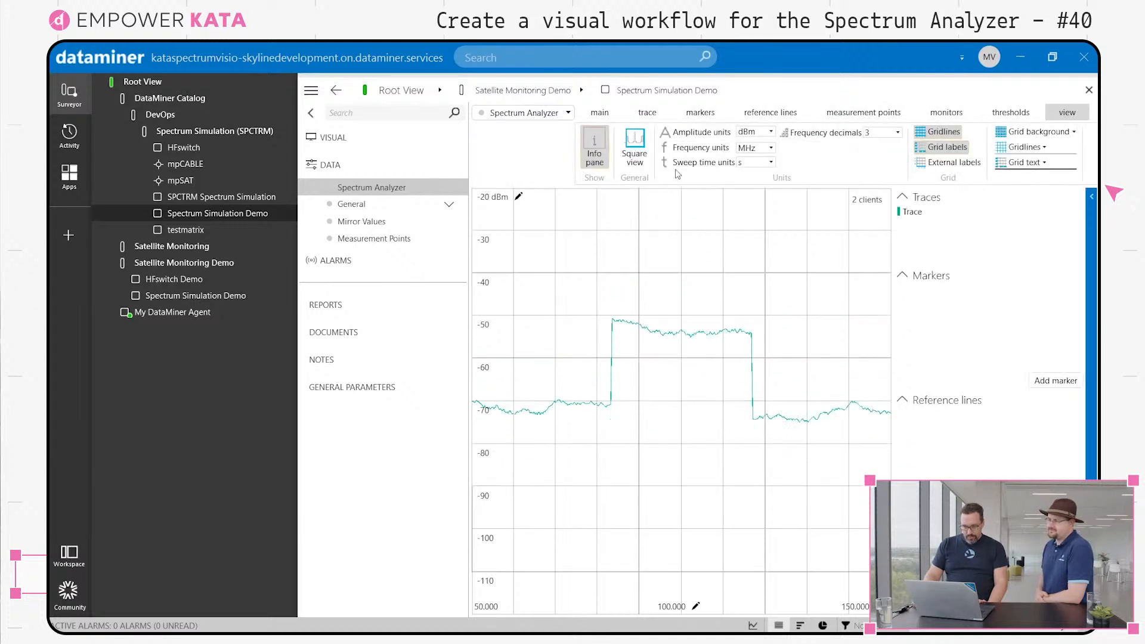
left_click(596, 143)
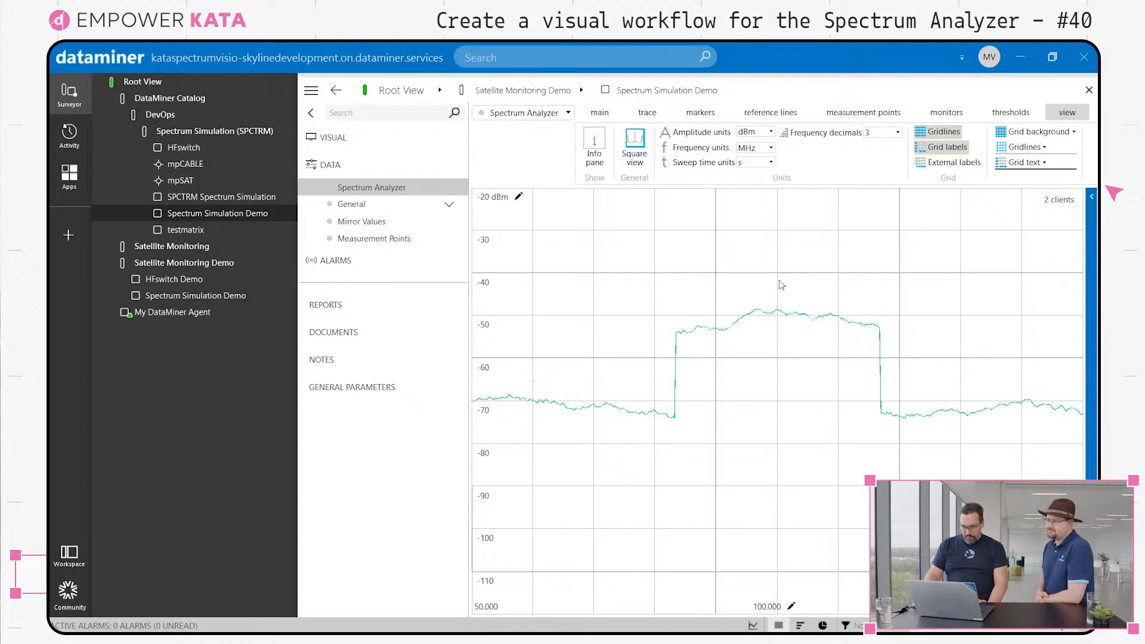
left_click(1089, 194)
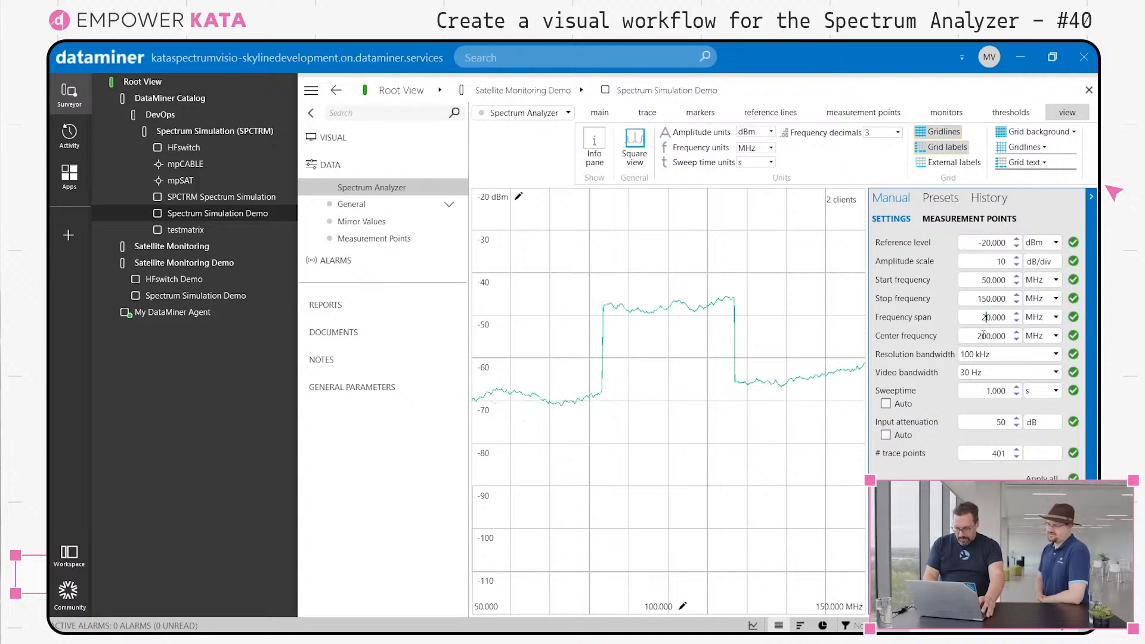
left_click(960, 314)
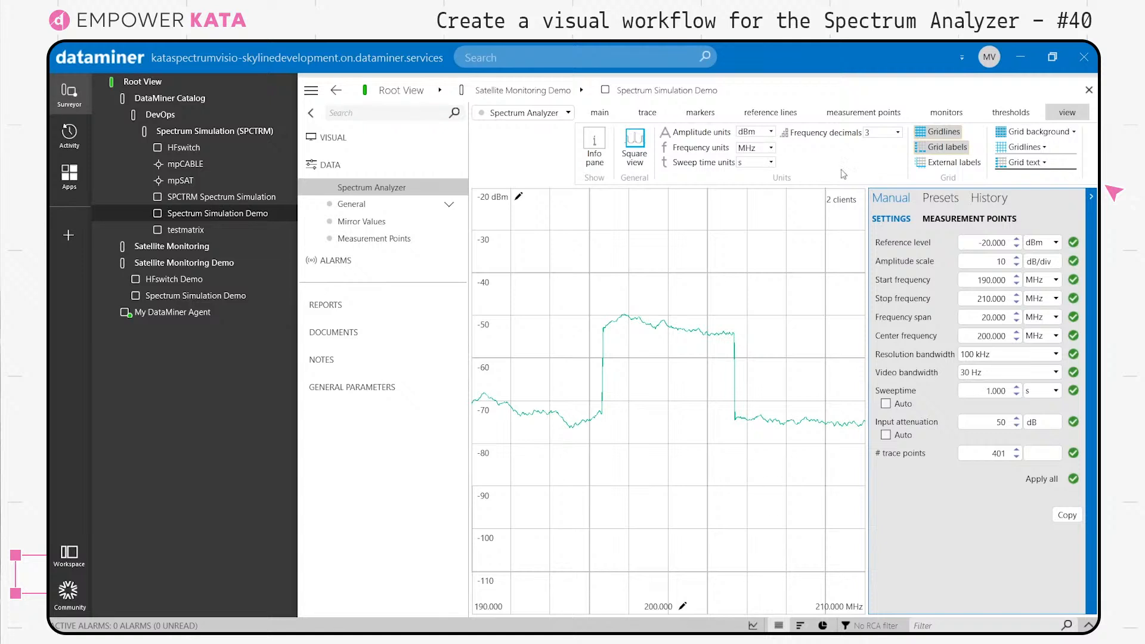
Open the preset management of the spectrum analyzer and include the shared presets in the list.
left_click(947, 199)
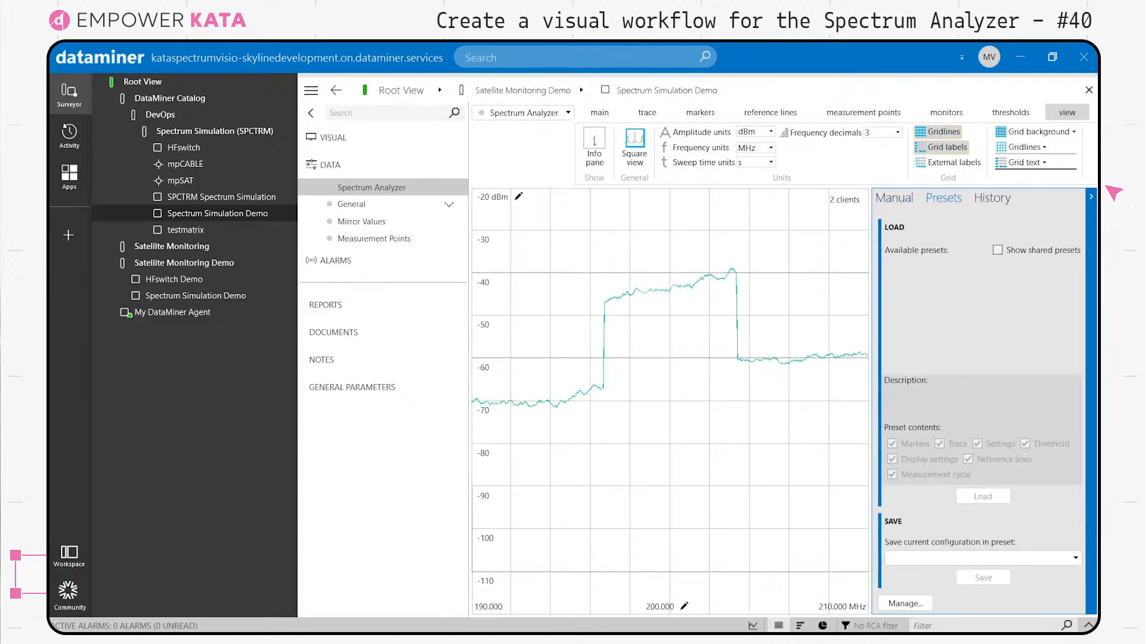
left_click(917, 604)
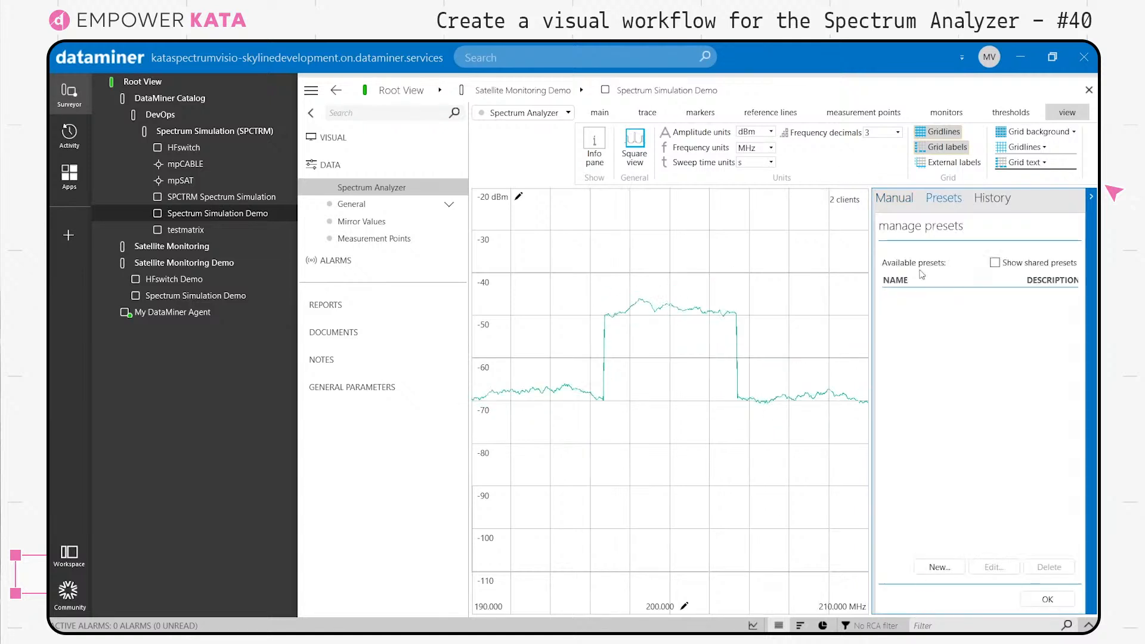
left_click(995, 262)
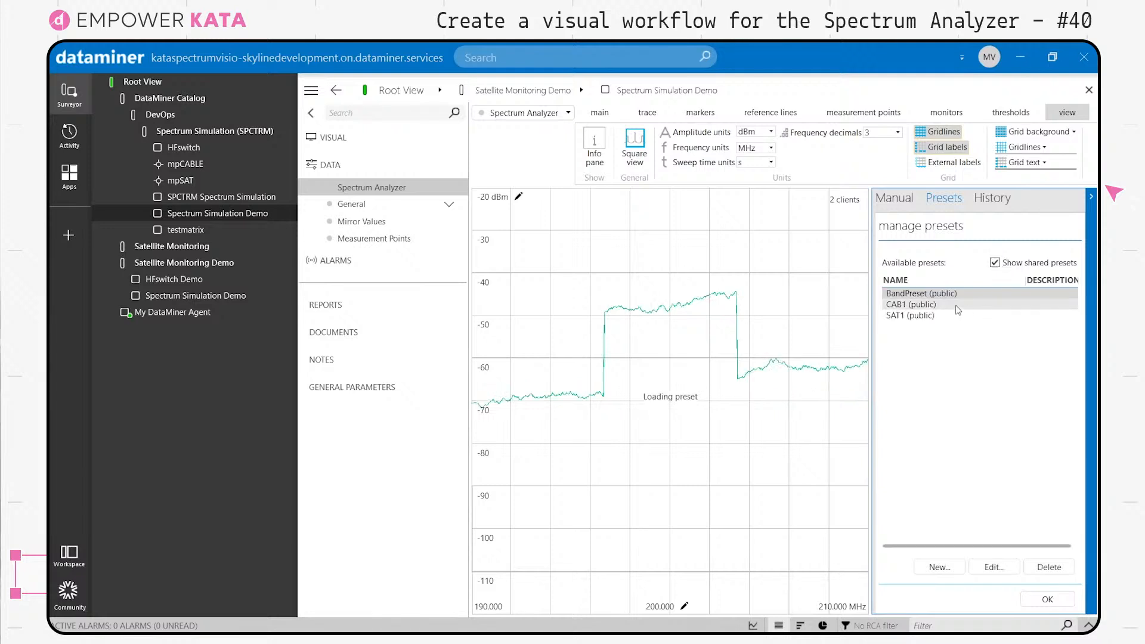
Save the current analyzer configuration as a new preset named Cable, shared with other users.
left_click(938, 567)
type("kat")
key("BackSpace")
key("BackSpace")
key("BackSpace")
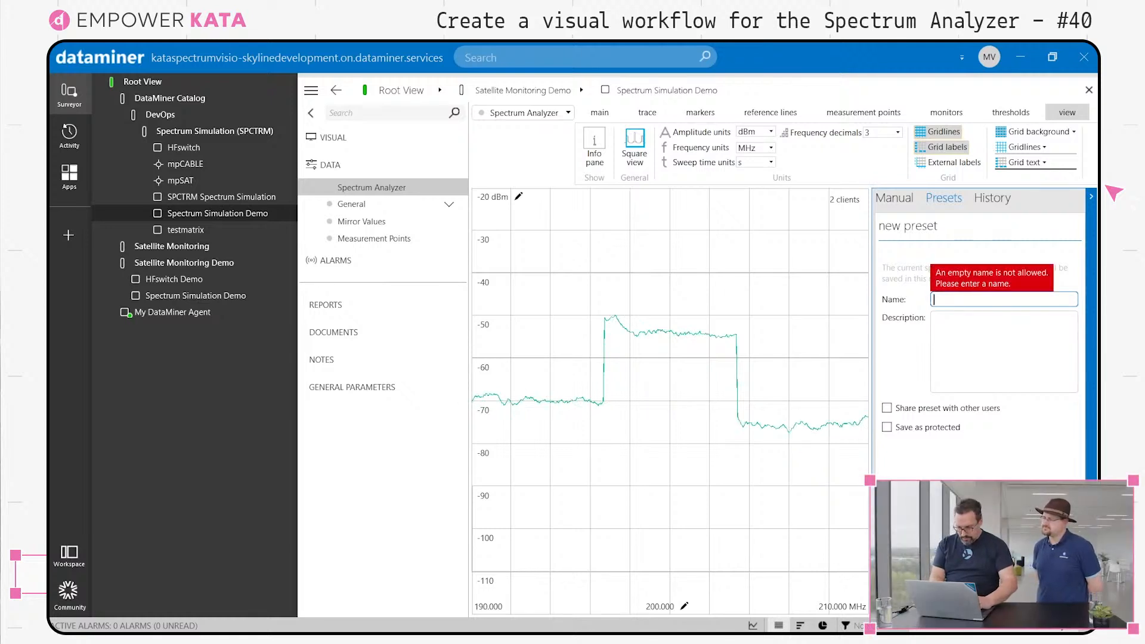
type("Cable")
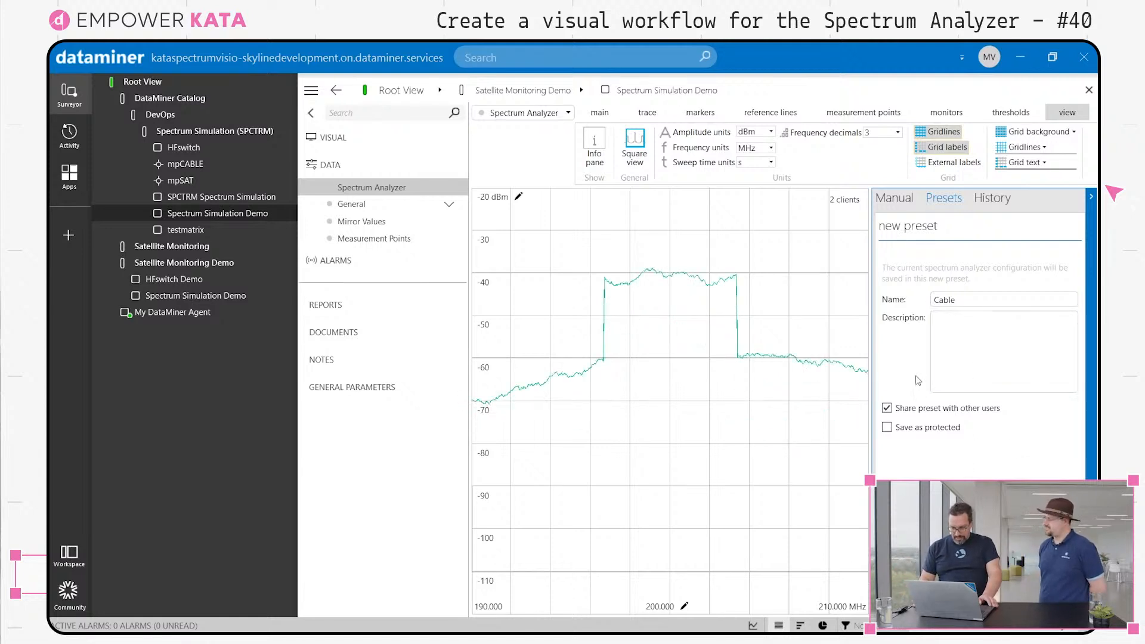
left_click(1017, 601)
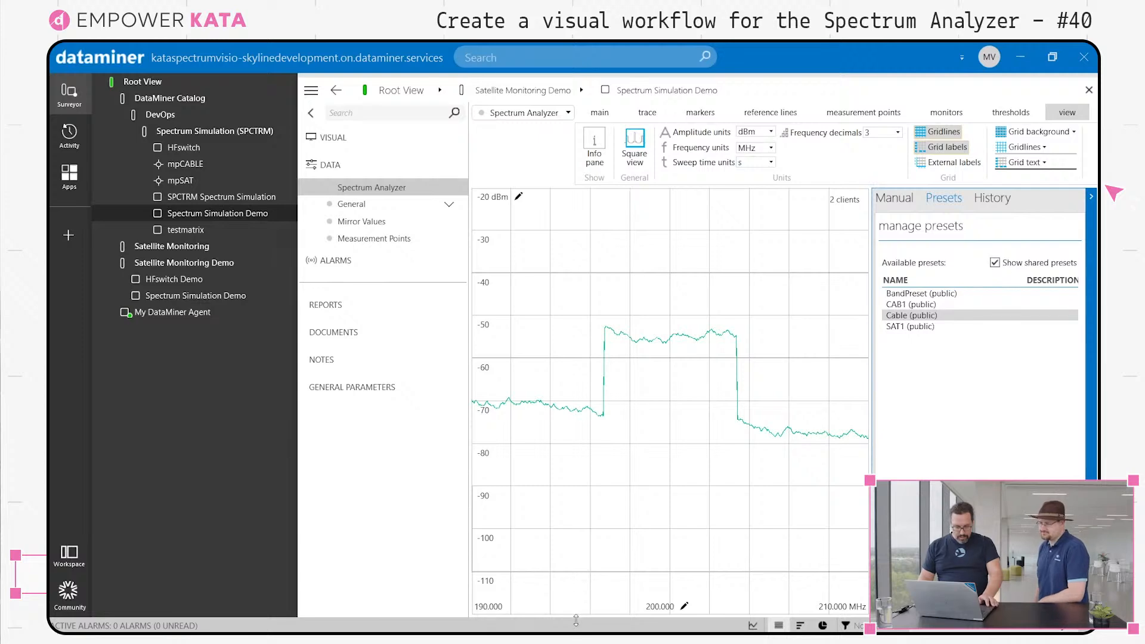
Switch to Visio and add shape data labeled Componentoptions with the value preset:Cable to the spectrum shape.
key("super")
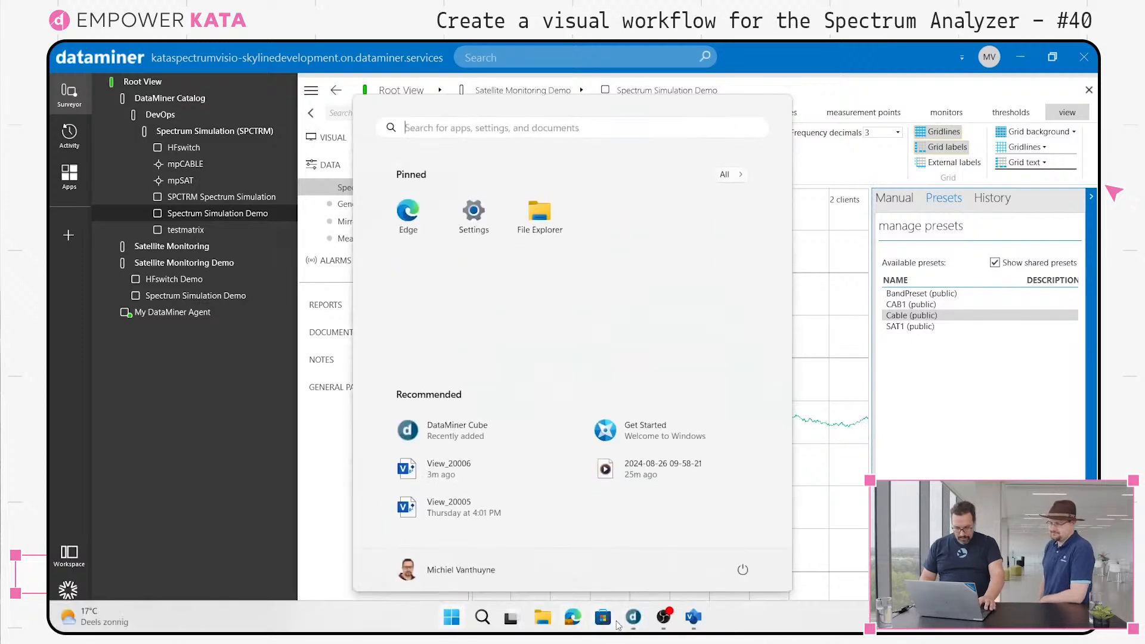
left_click(693, 617)
left_click(454, 268)
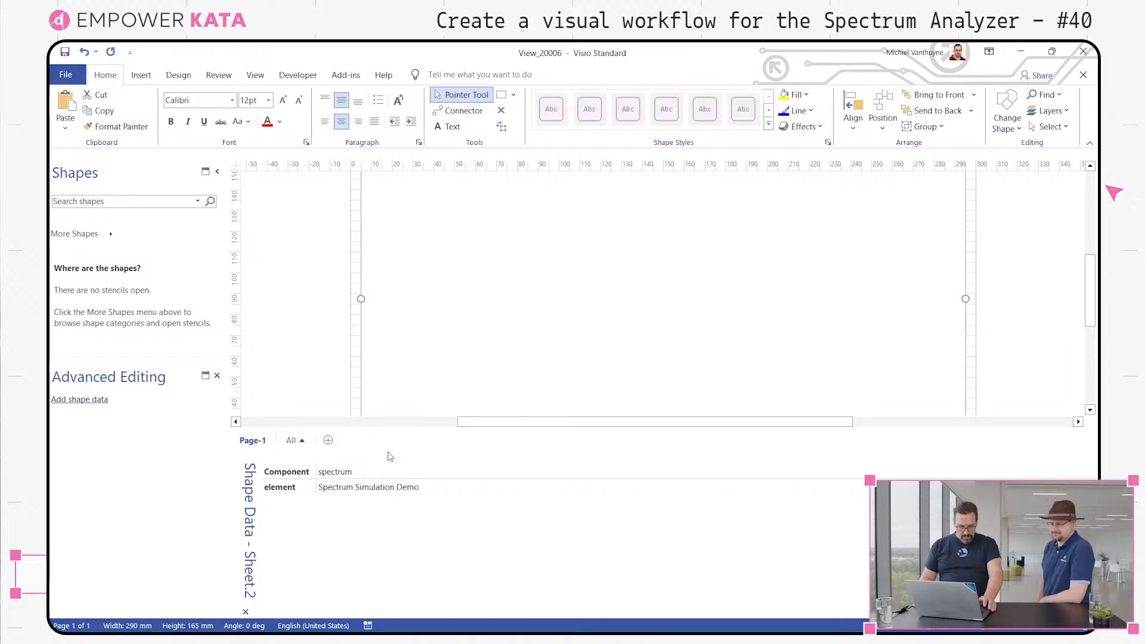
right_click(528, 552)
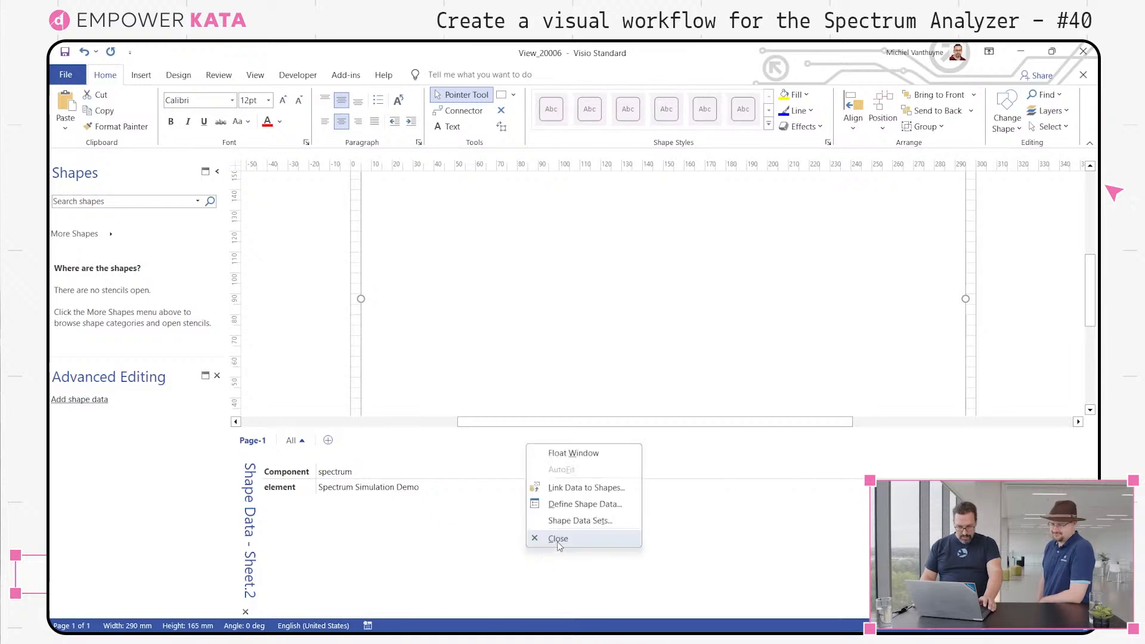
left_click(566, 506)
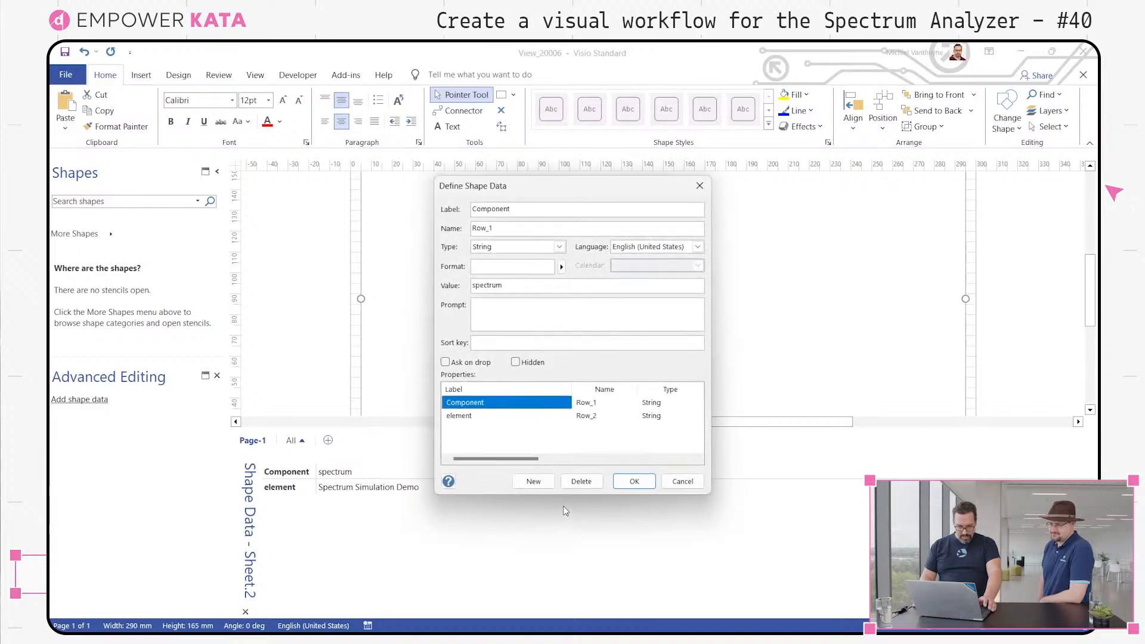
left_click(525, 485)
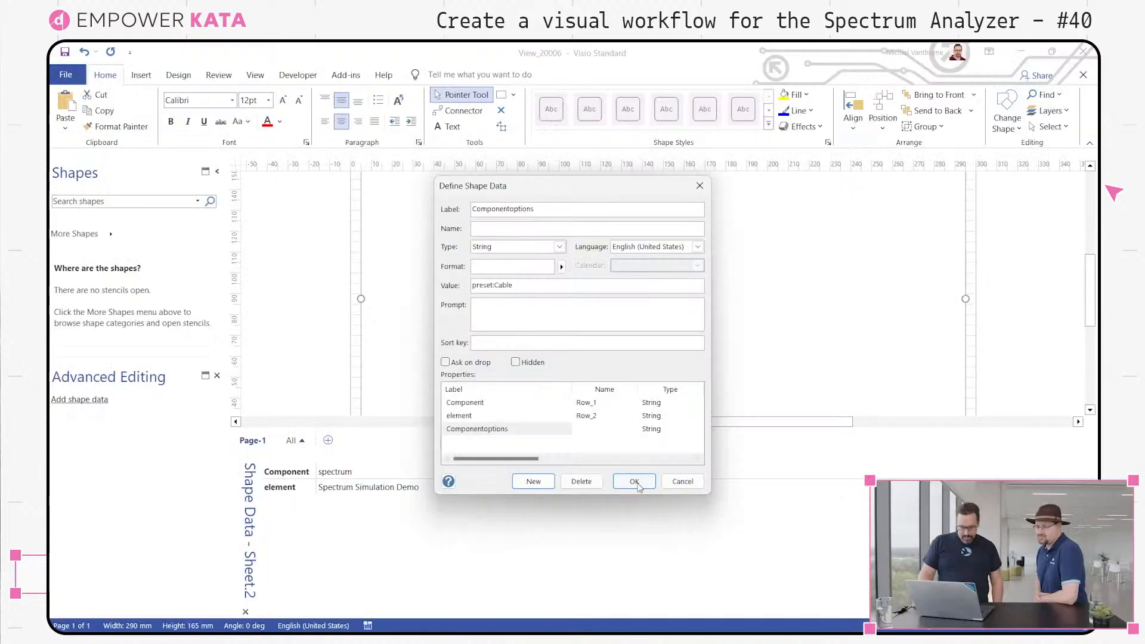
left_click(636, 483)
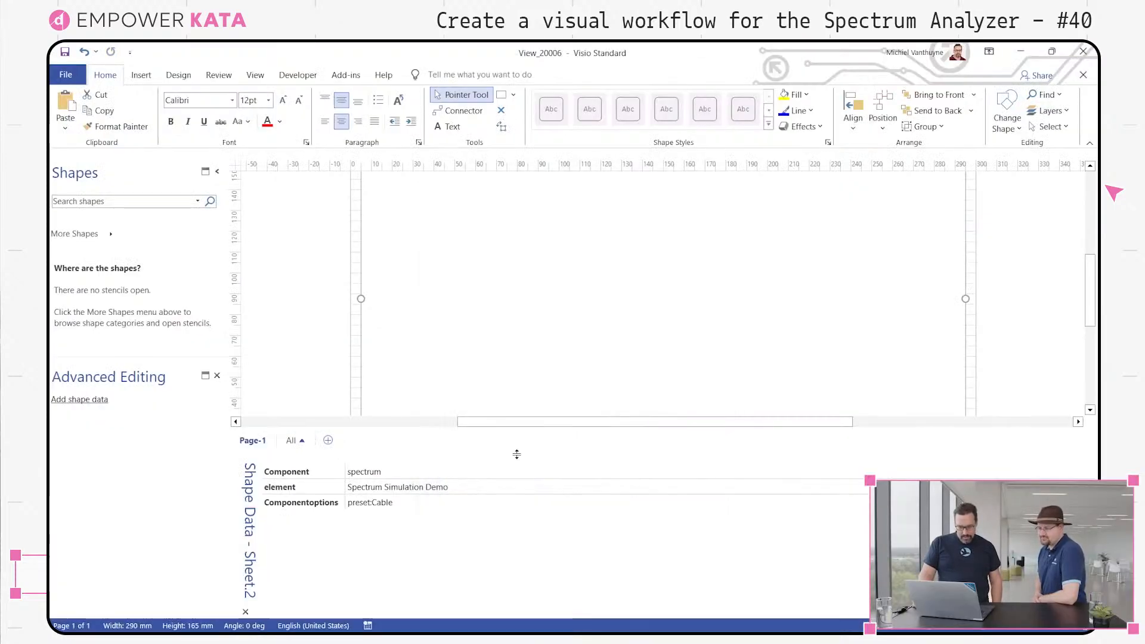
left_click(289, 303)
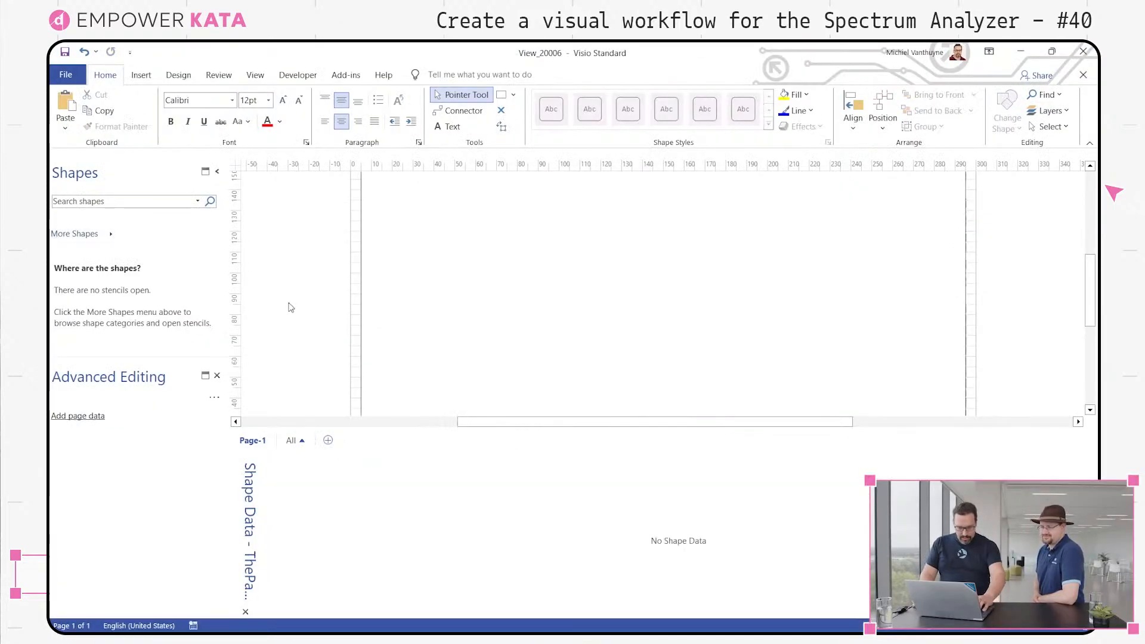
Switch to DataMiner Cube and open the Satellite Monitoring Demo view to check the preset in the embedded spectrum analyzer.
mouse_move(551, 631)
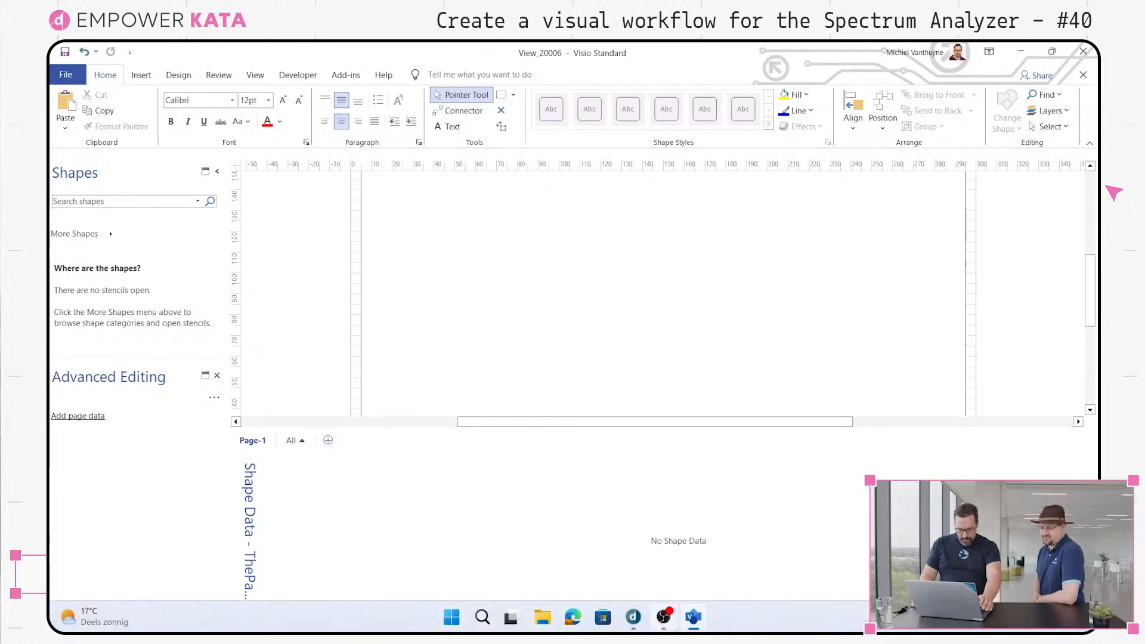
left_click(633, 617)
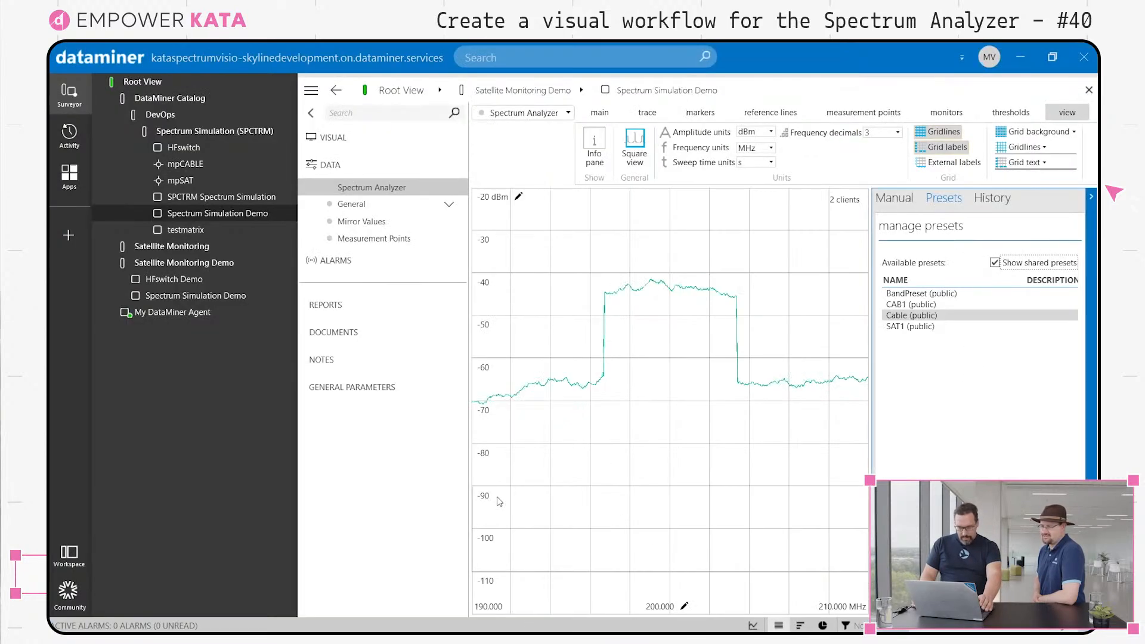
left_click(186, 266)
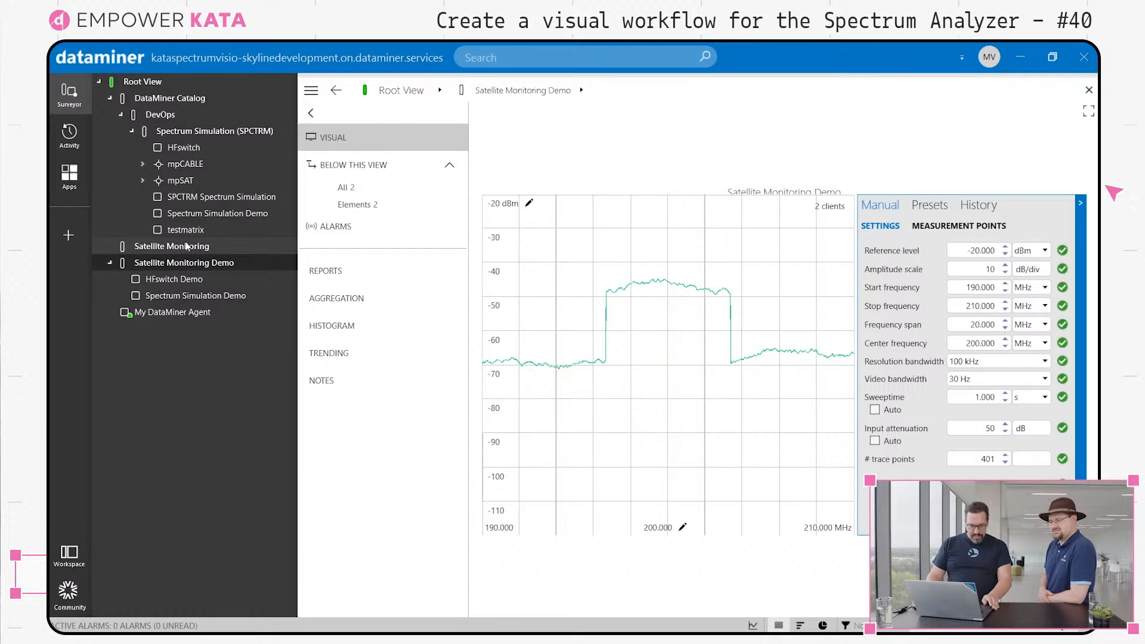
Open the Spectrum Simulation Demo element and set its center frequency to 12000 MHz and frequency span to 800 MHz.
left_click(186, 297)
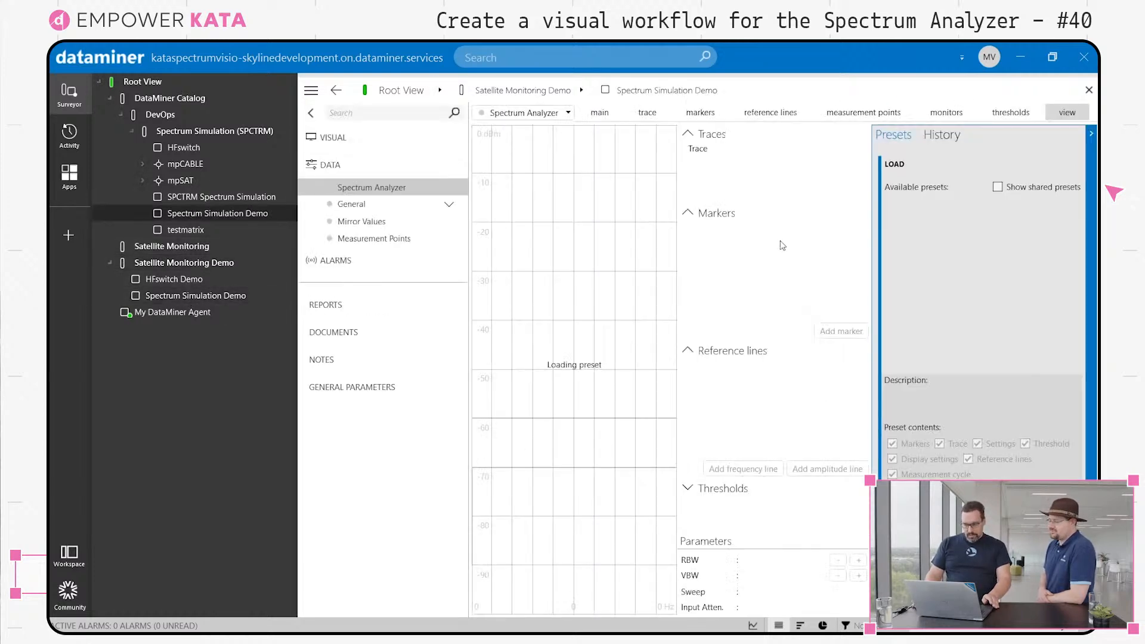
left_click(945, 136)
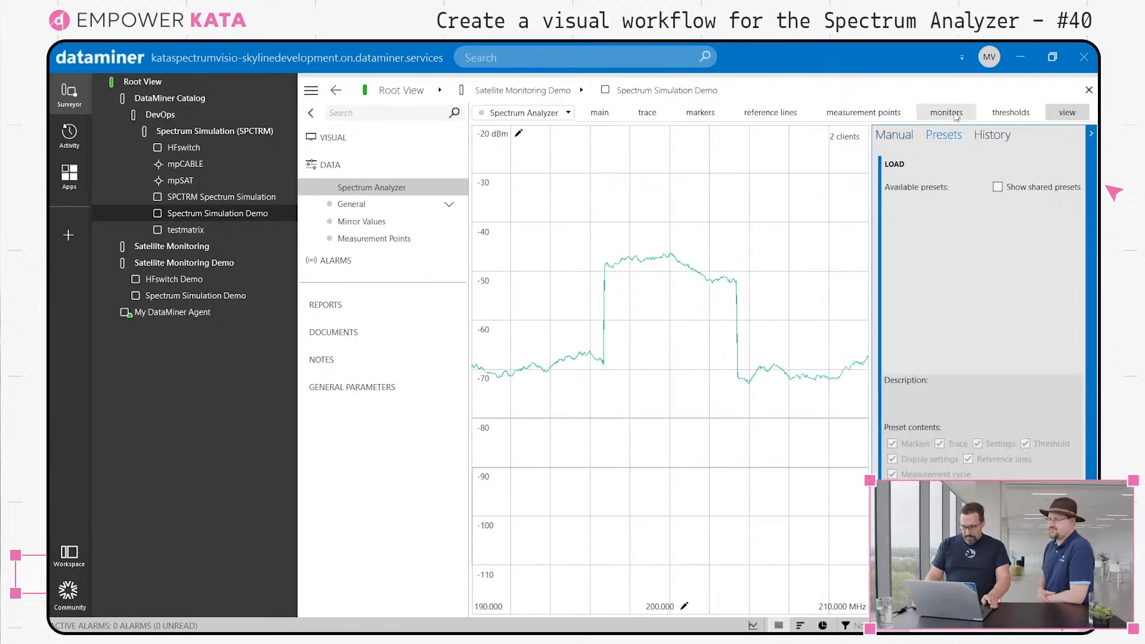
left_click(894, 135)
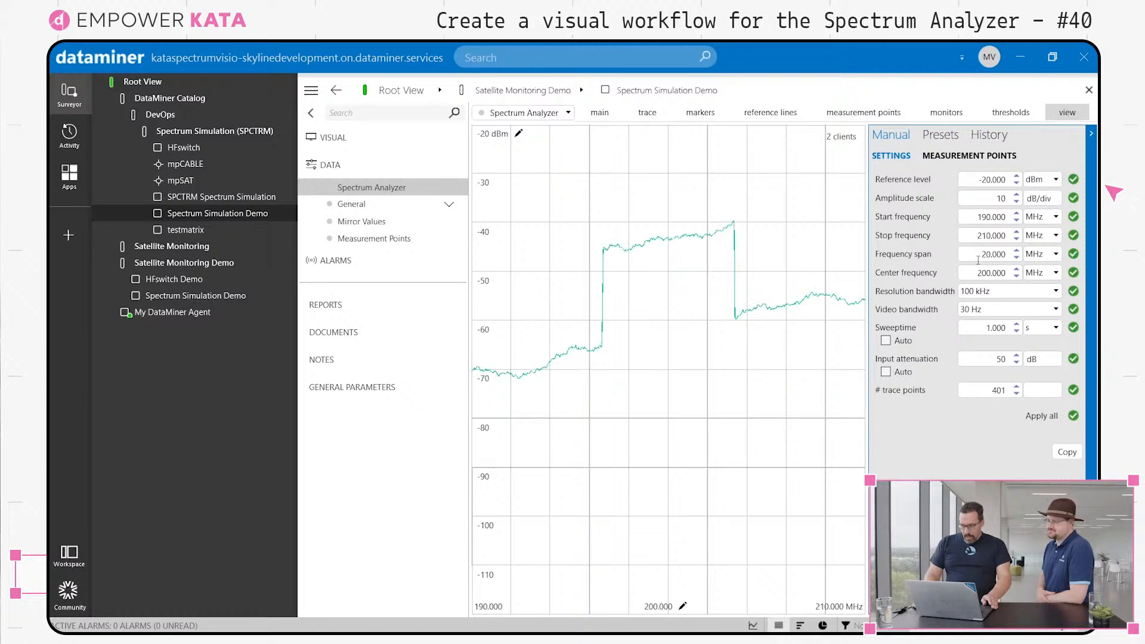
left_click_drag(988, 258, 990, 258)
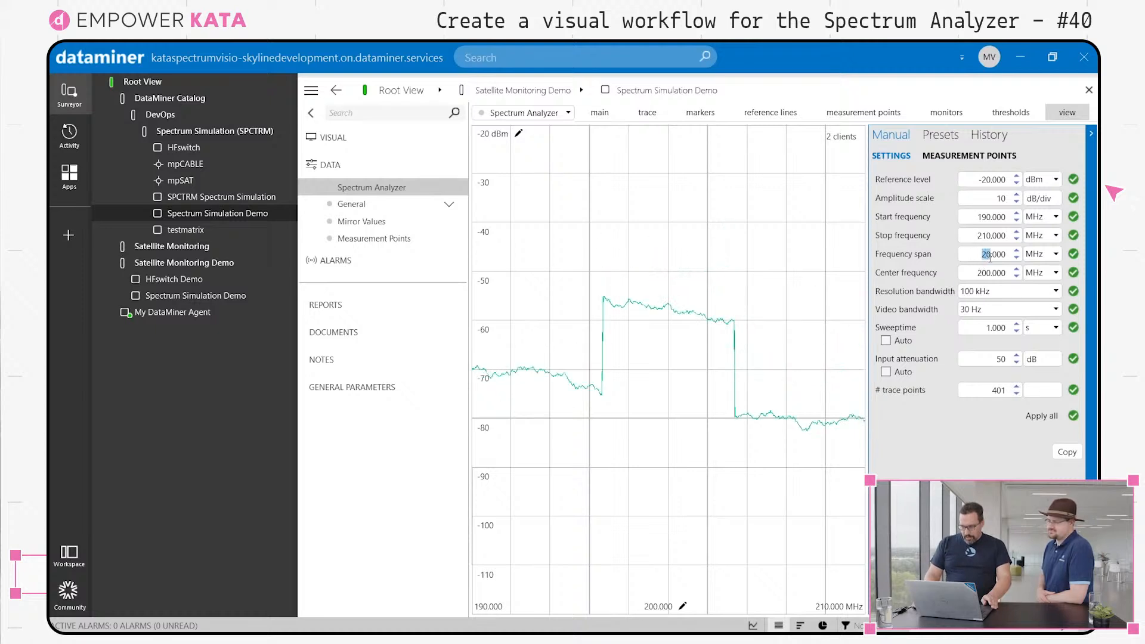
left_click(976, 272)
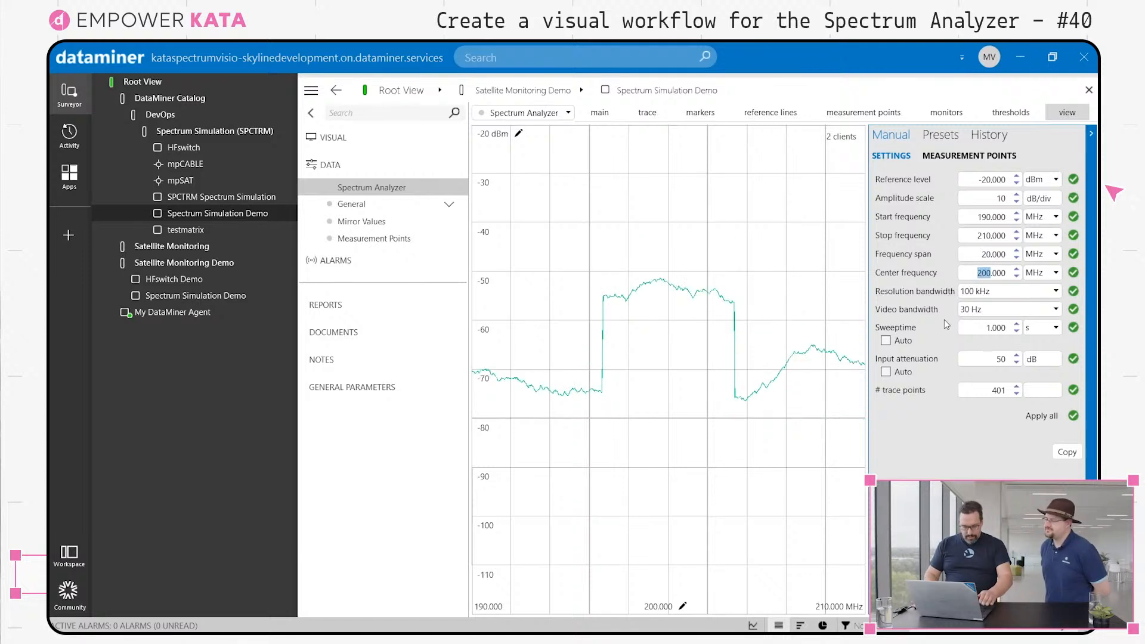
type("1200")
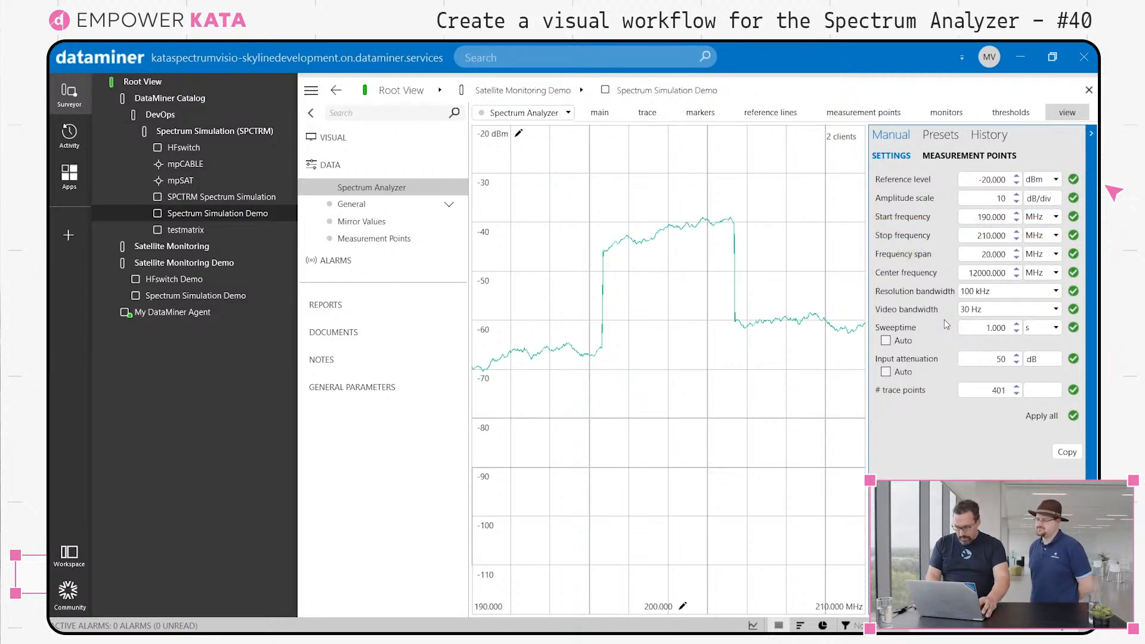
key("Tab")
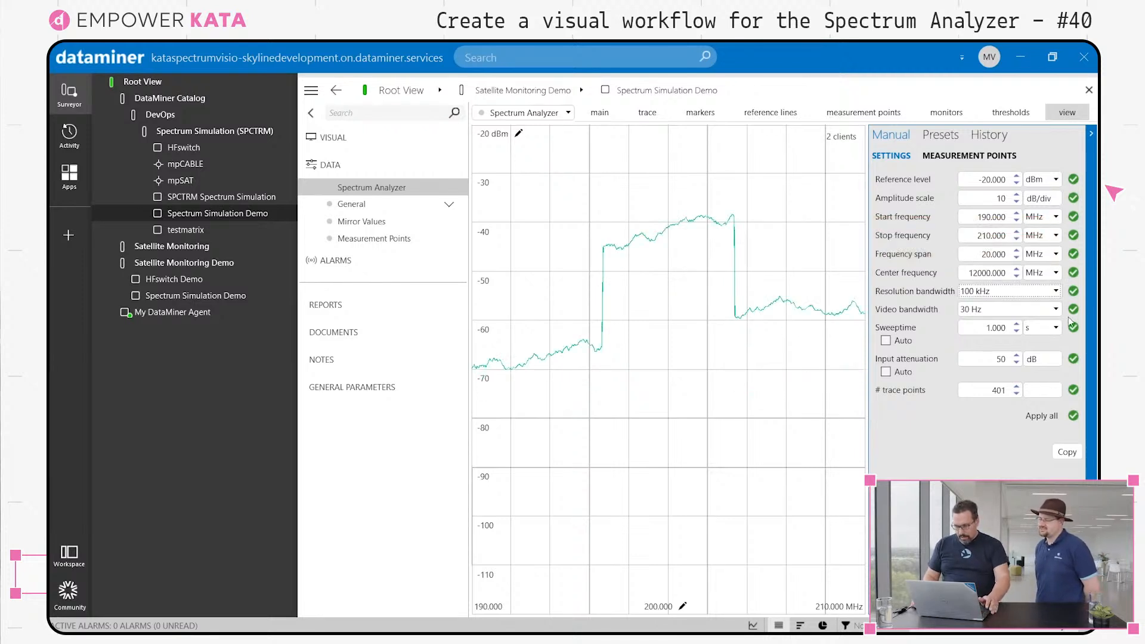
left_click_drag(987, 258, 989, 257)
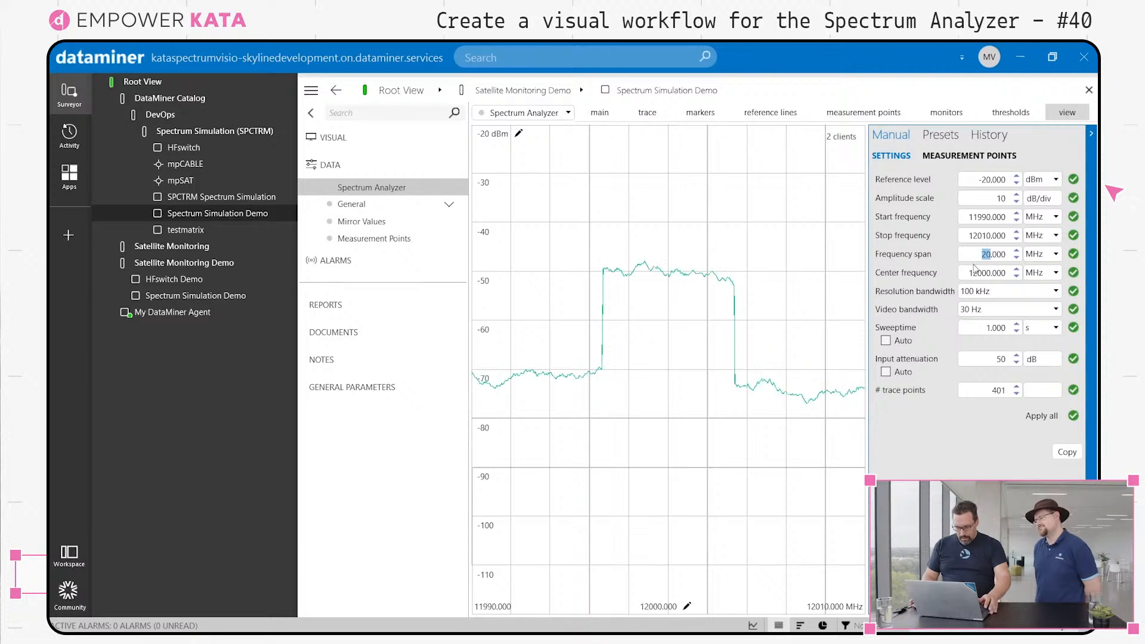
type("8")
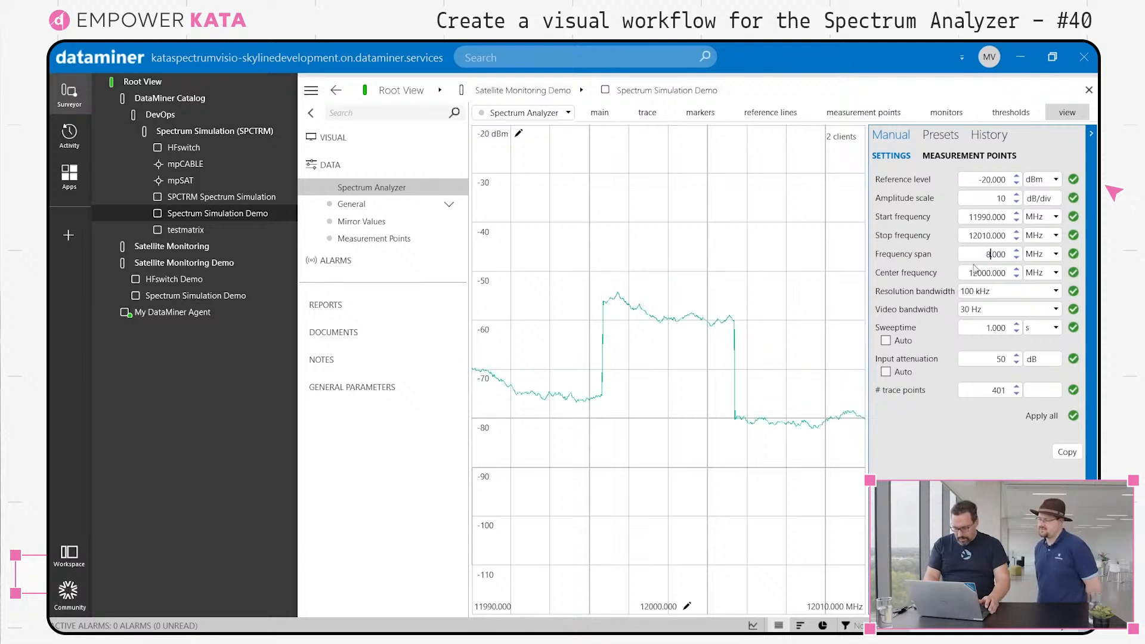
type("00")
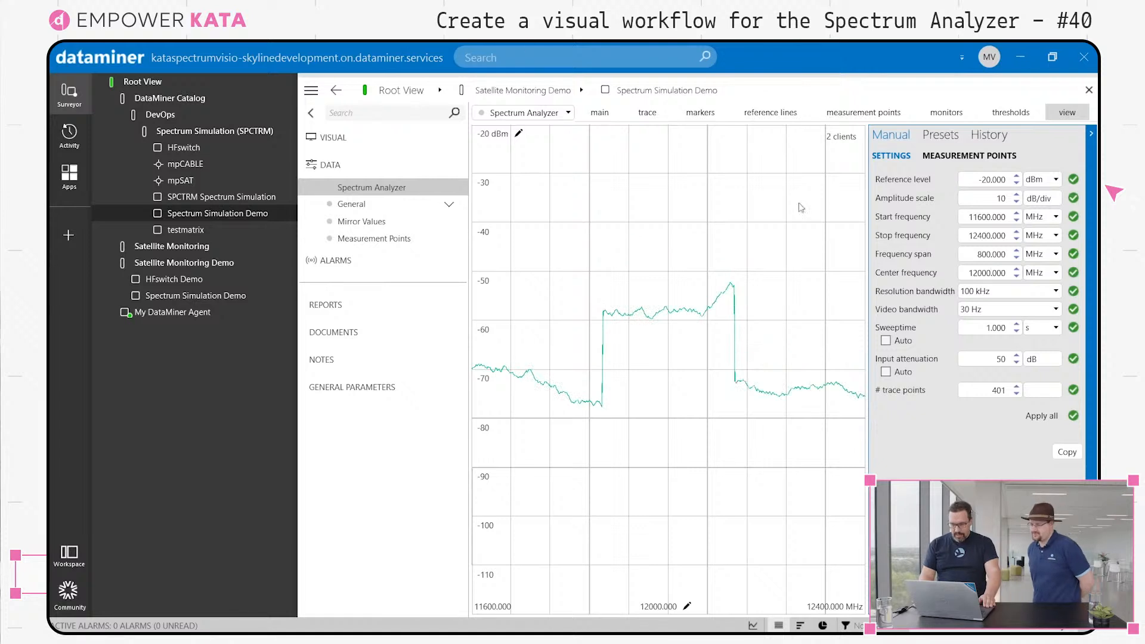
Save the current analyzer configuration as a new preset named Sattelite, shared with other users.
left_click(927, 139)
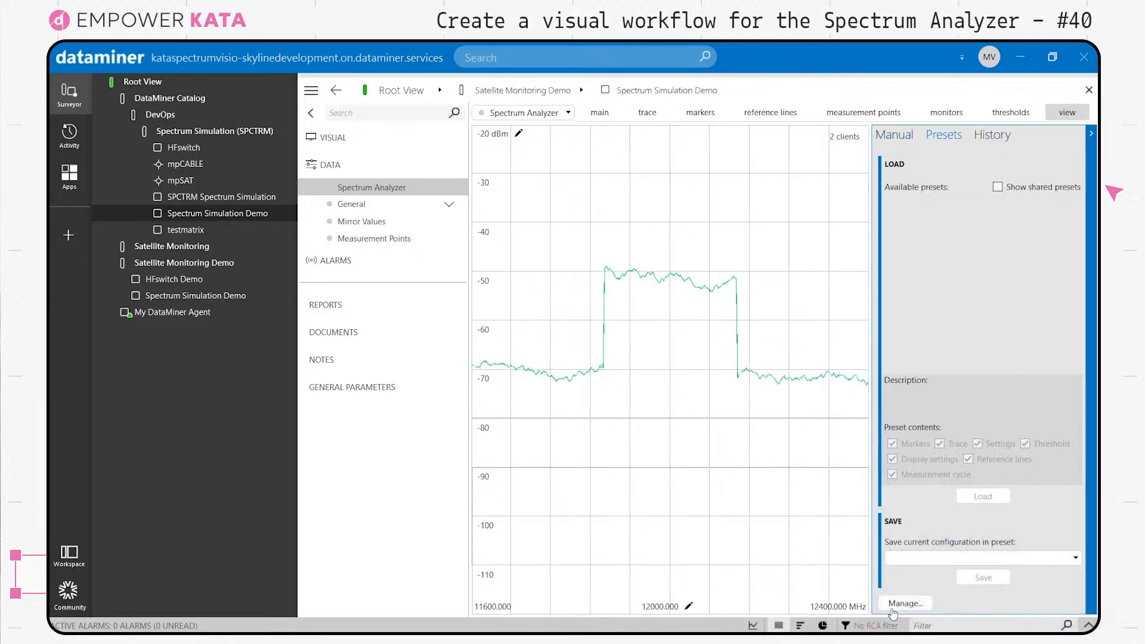
left_click(904, 604)
left_click(994, 199)
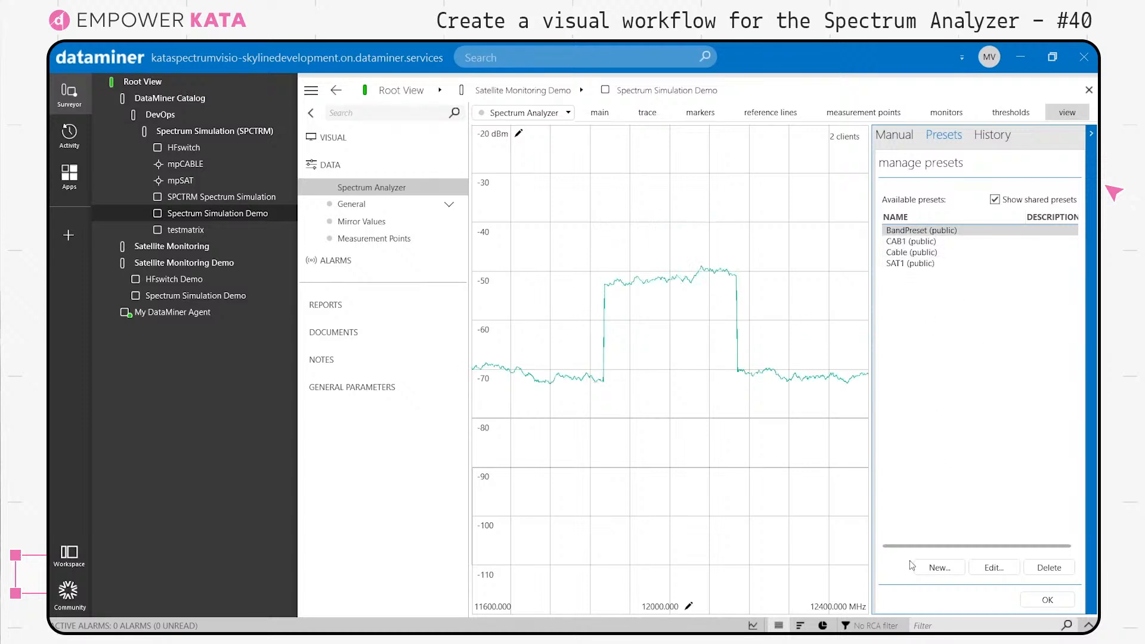
left_click(938, 568)
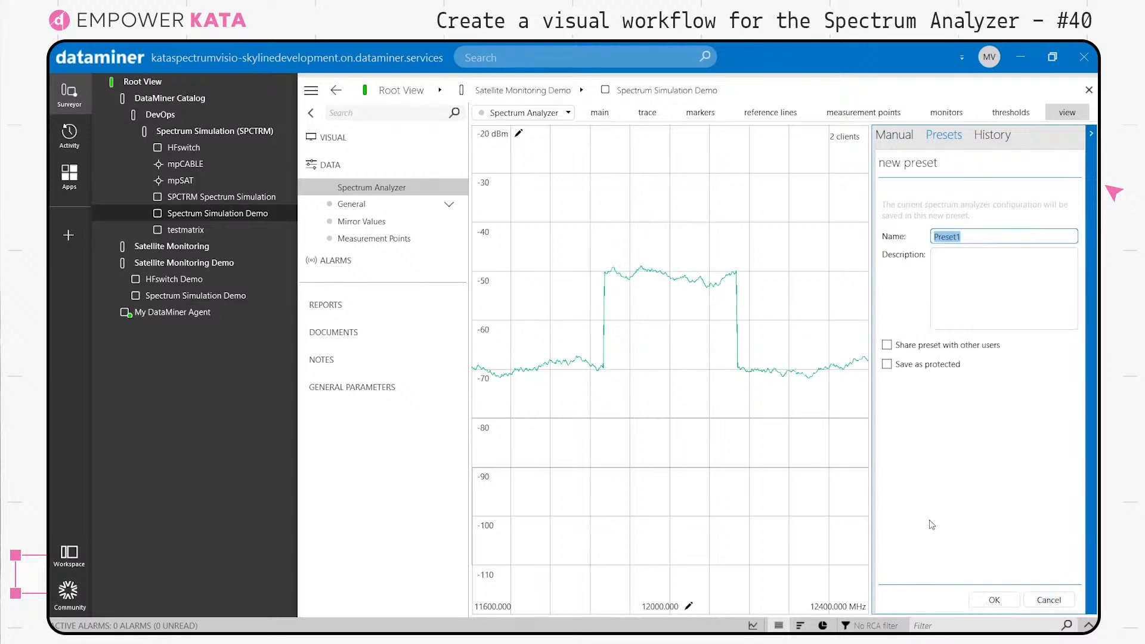
type("Sattelite")
left_click(892, 343)
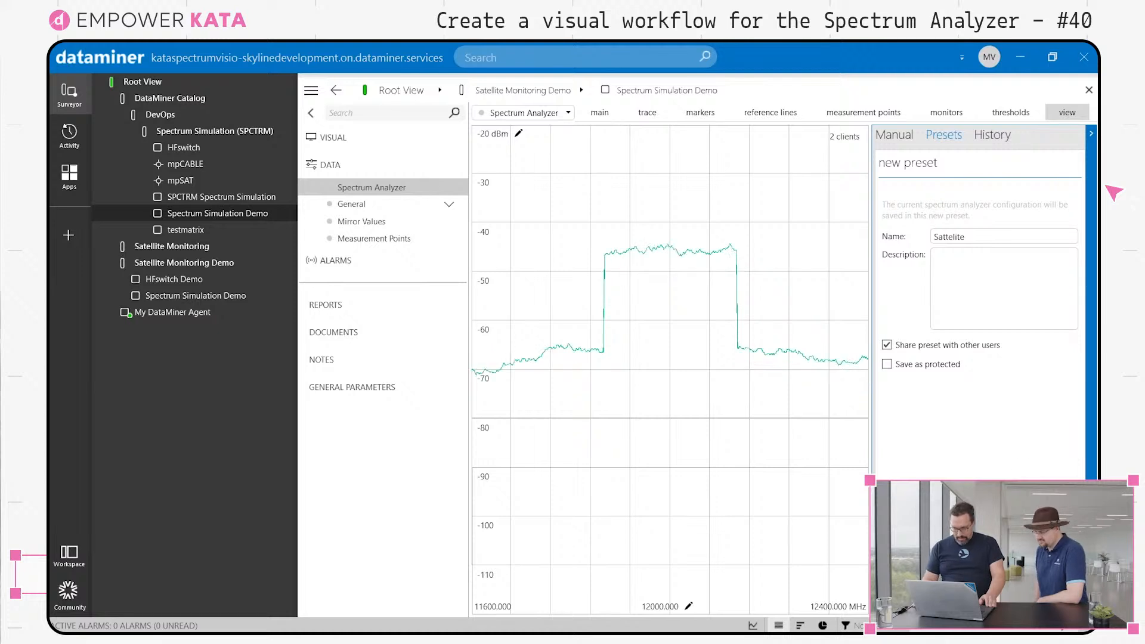
left_click(1014, 602)
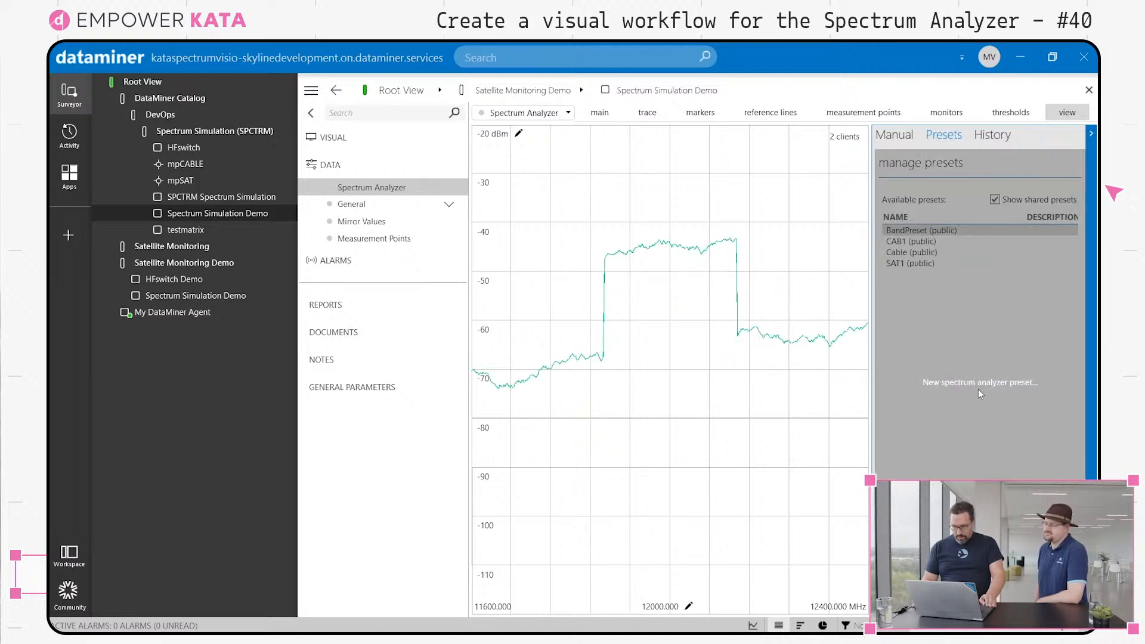
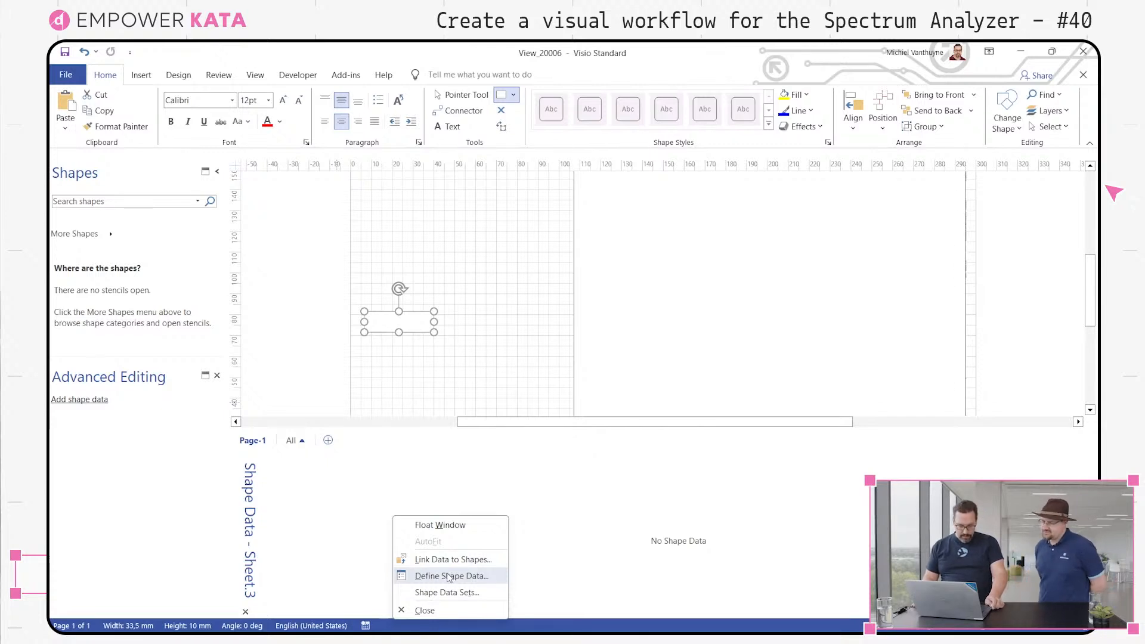
Add shape data labeled setvar with the value varPreset:cable to the small rectangle beside the spectrum shape, and return to the Pointer tool.
left_click(449, 576)
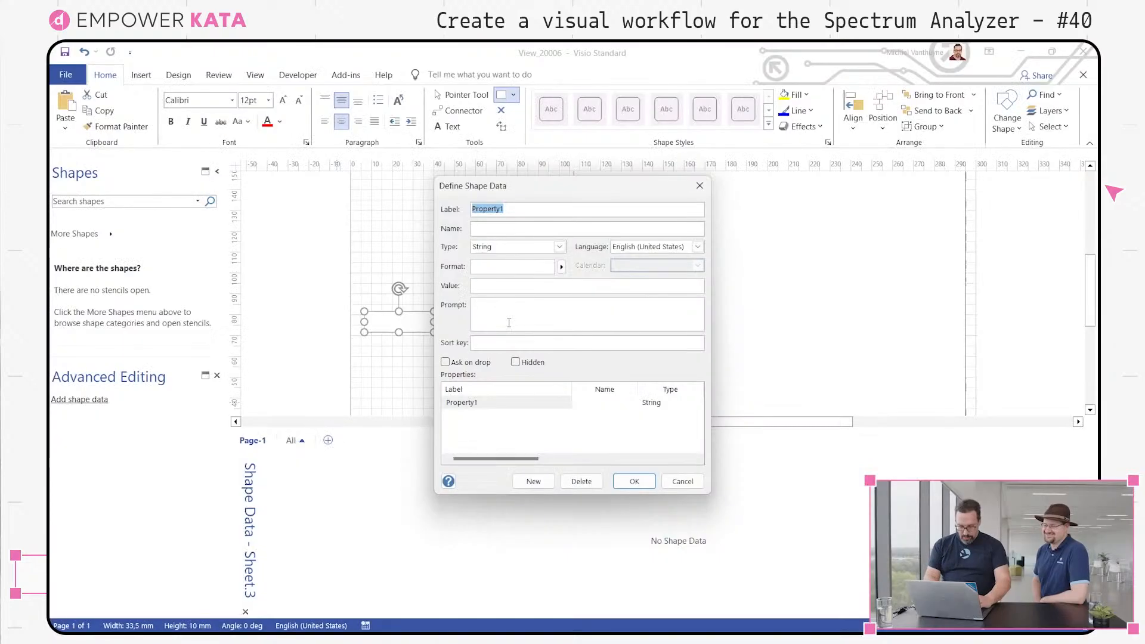
type("se")
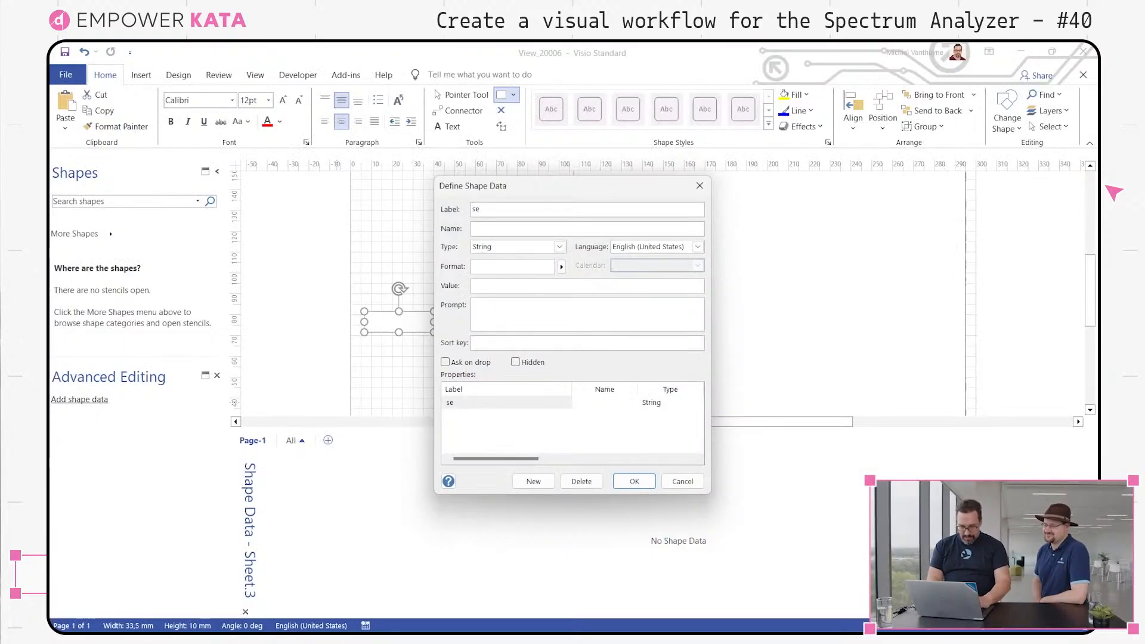
type("tvar")
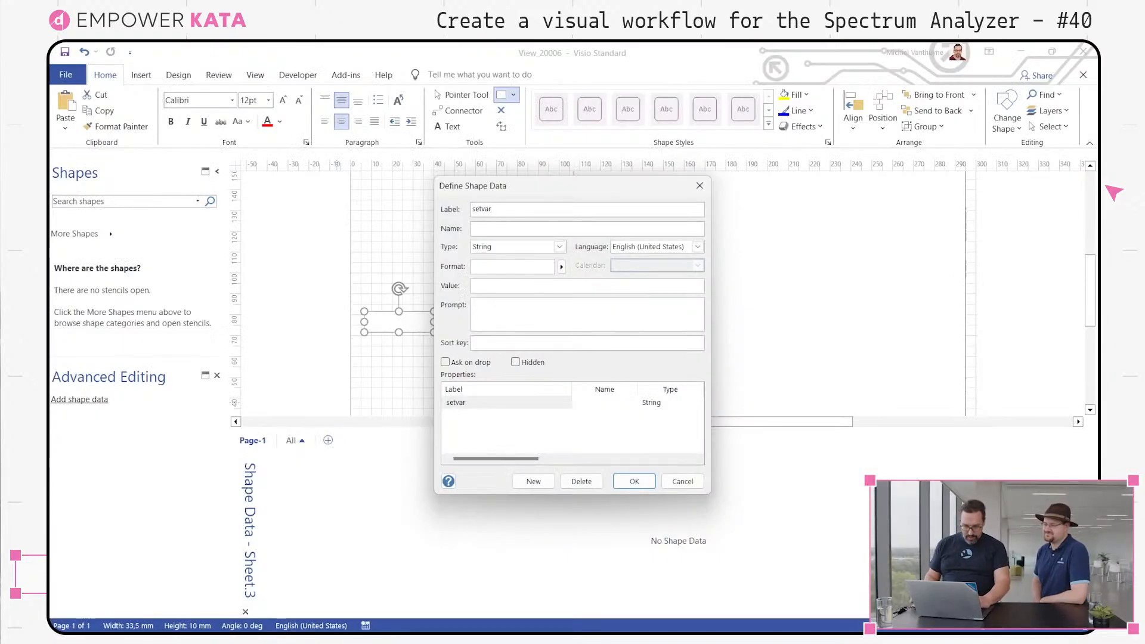
left_click(523, 292)
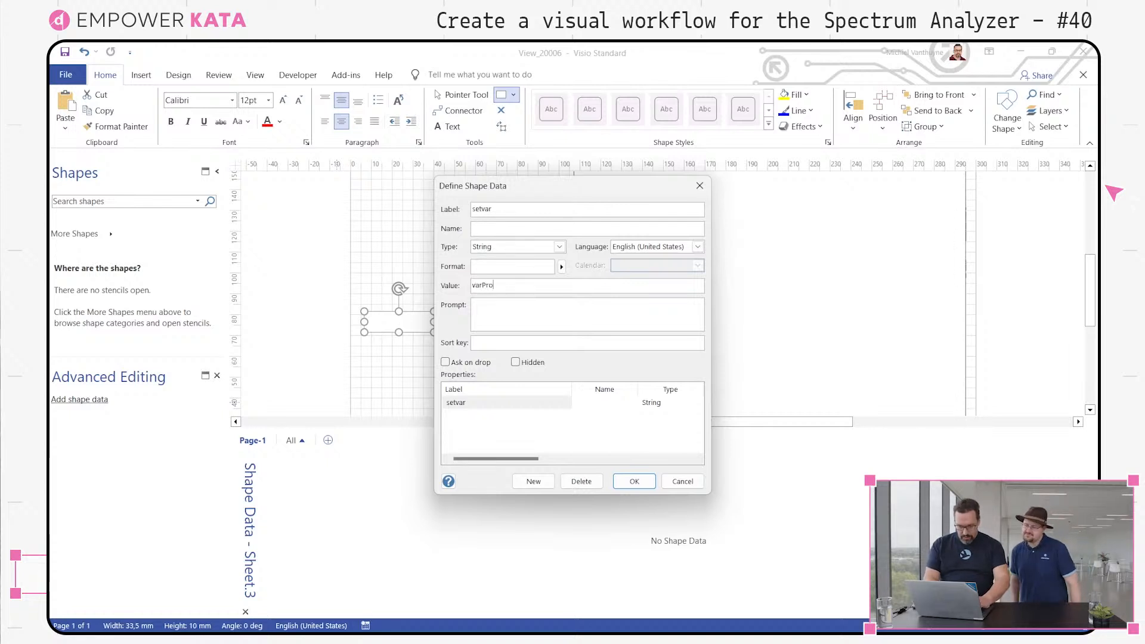
type("varPreste")
key("BackSpace")
key("BackSpace")
type("et:cag")
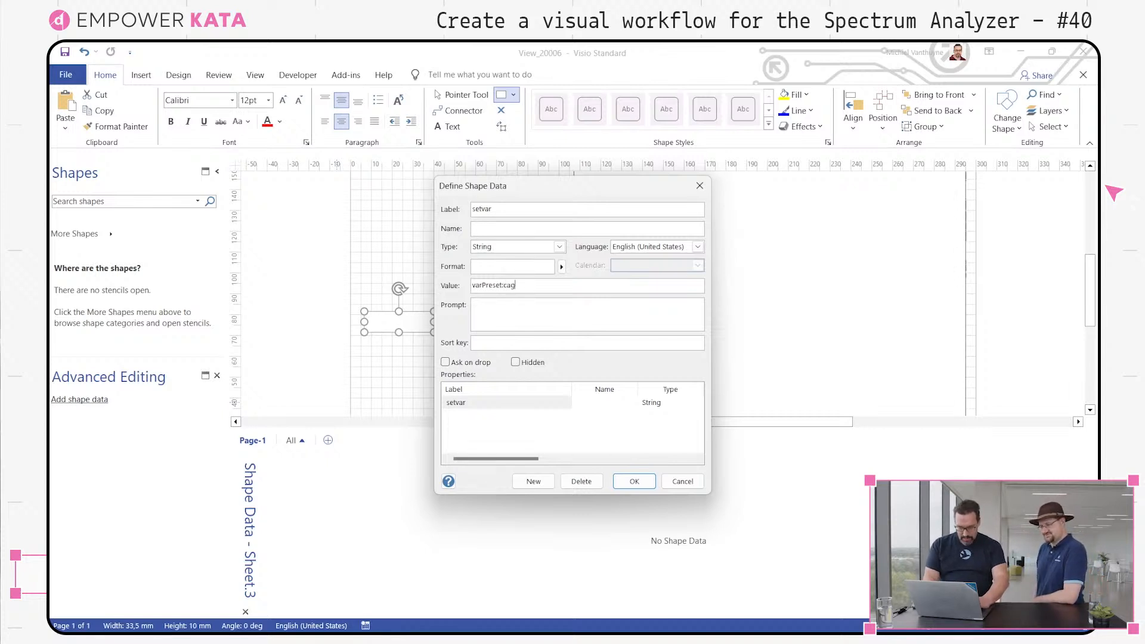
key("BackSpace")
type("ble")
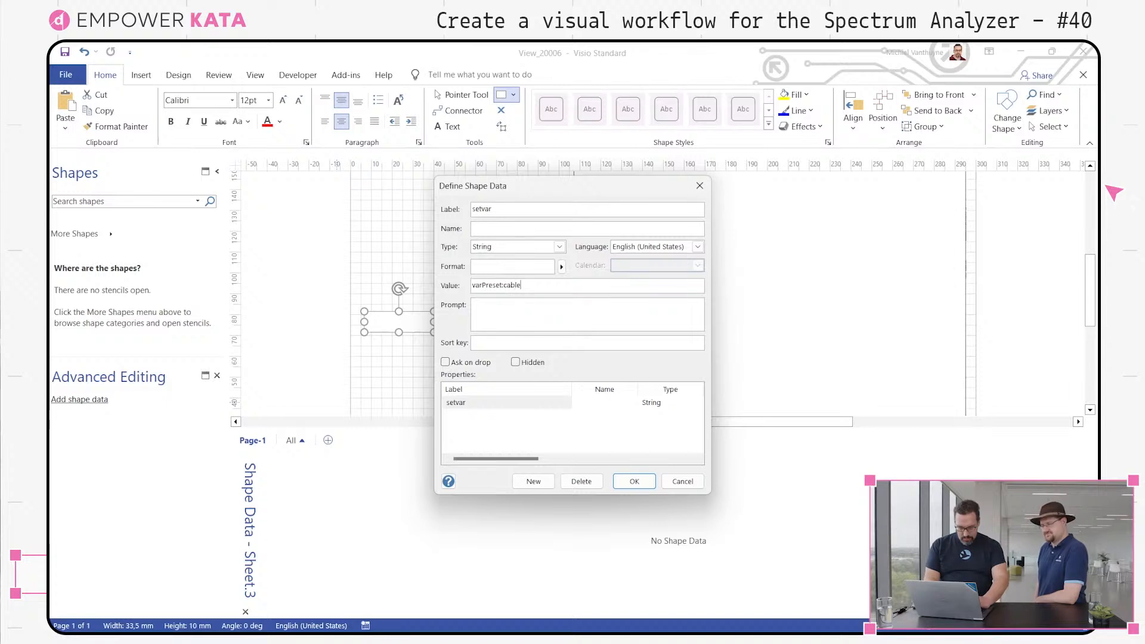
left_click(634, 485)
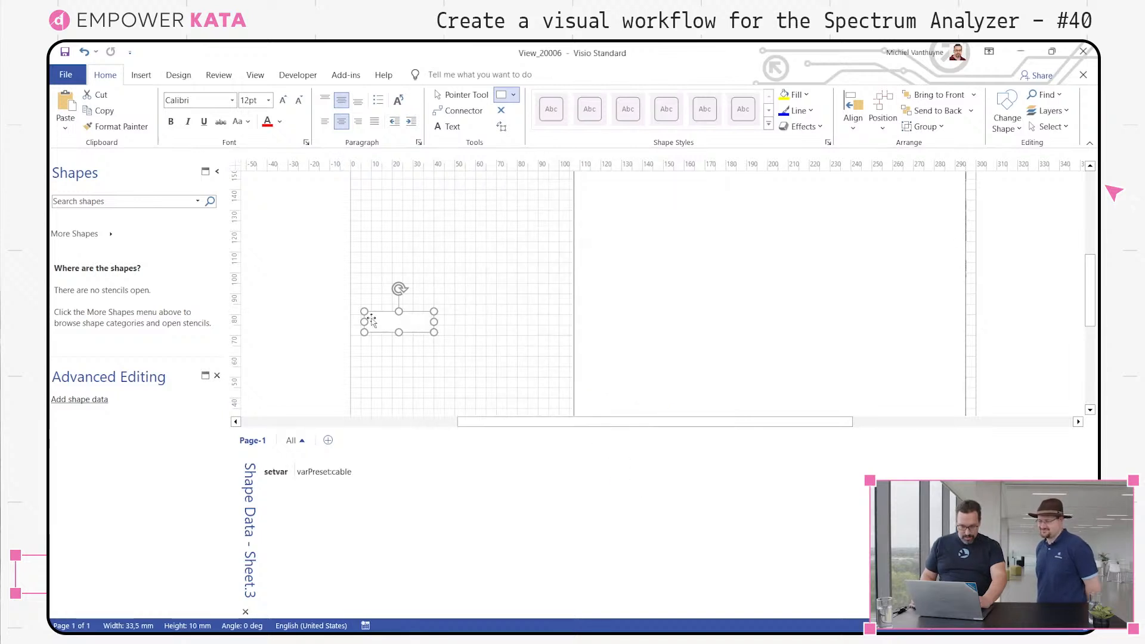
key("Escape")
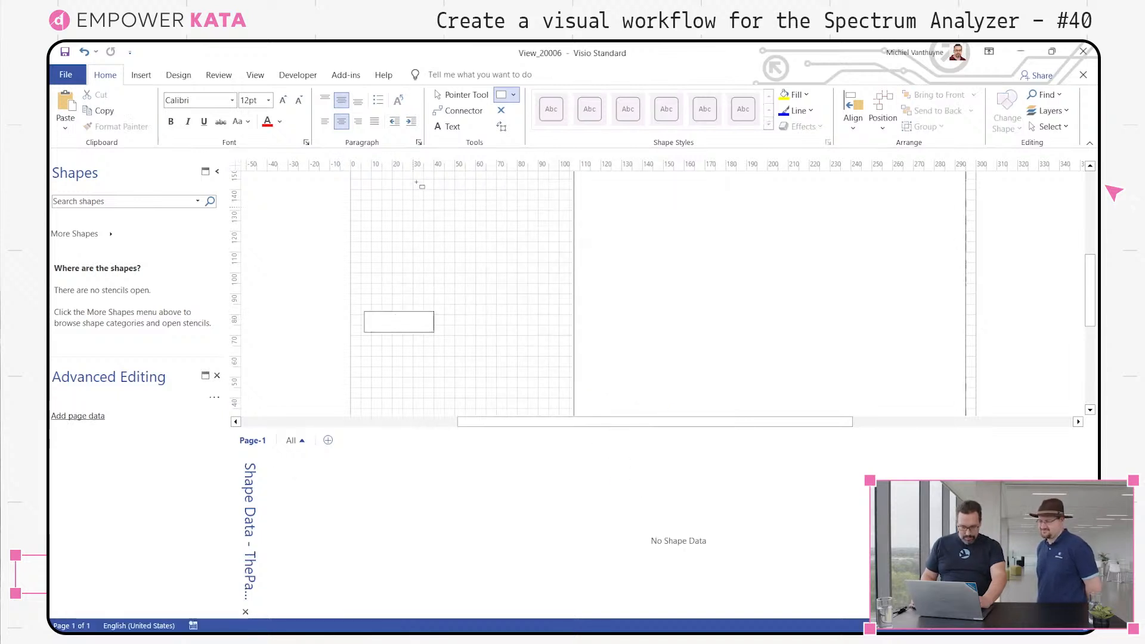
left_click(462, 96)
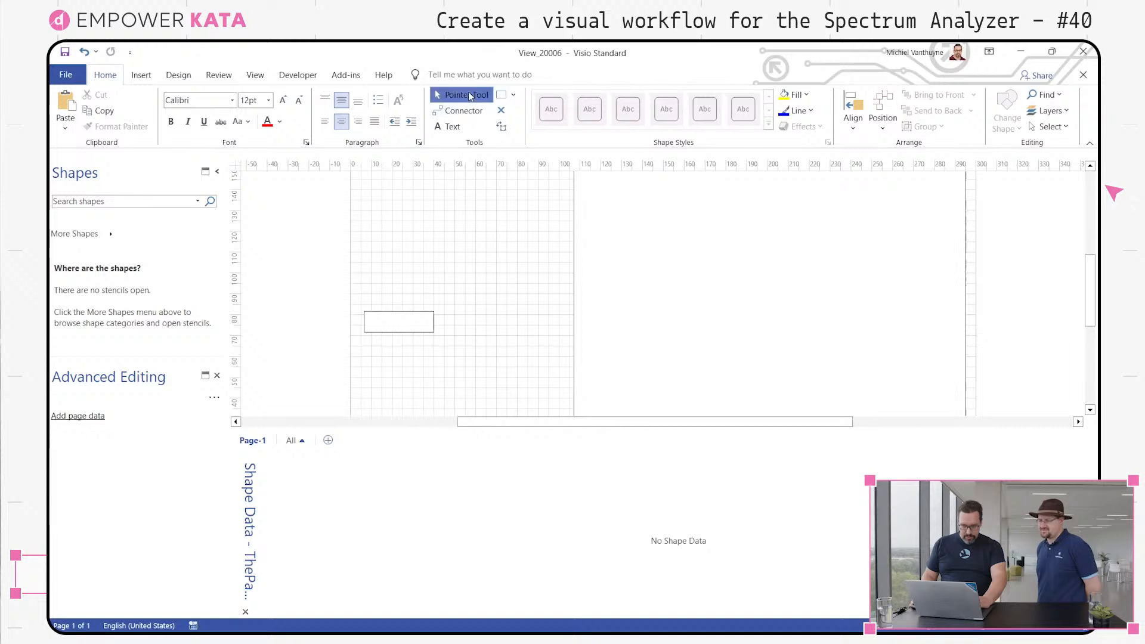
Label the small rectangle beside the spectrum shape with the text "Switch to cable".
left_click(399, 330)
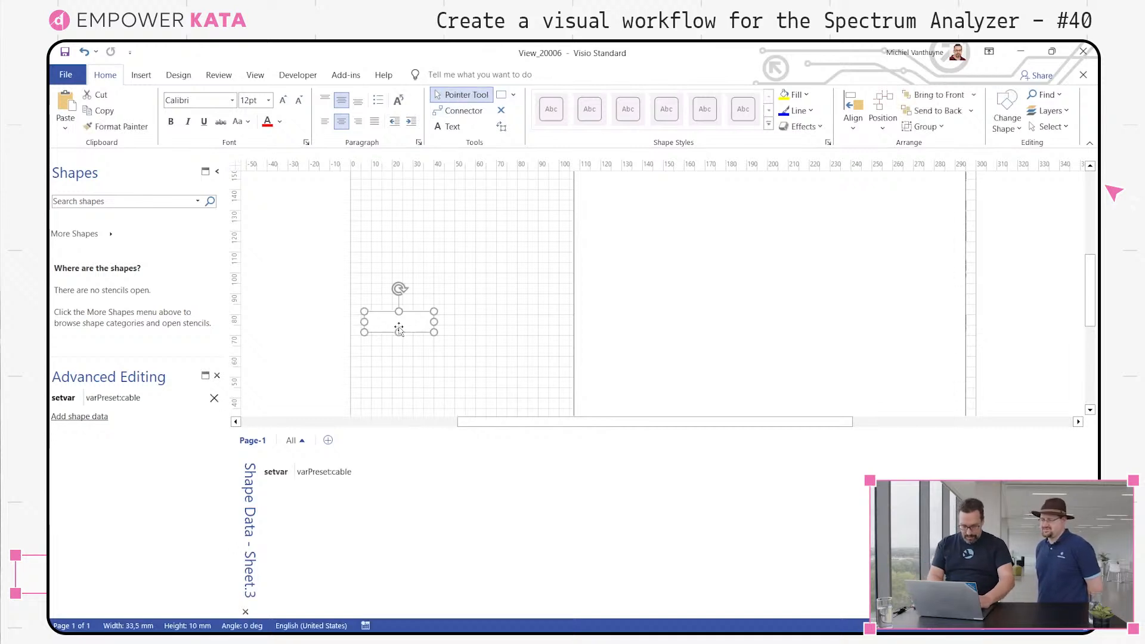
type("wwti")
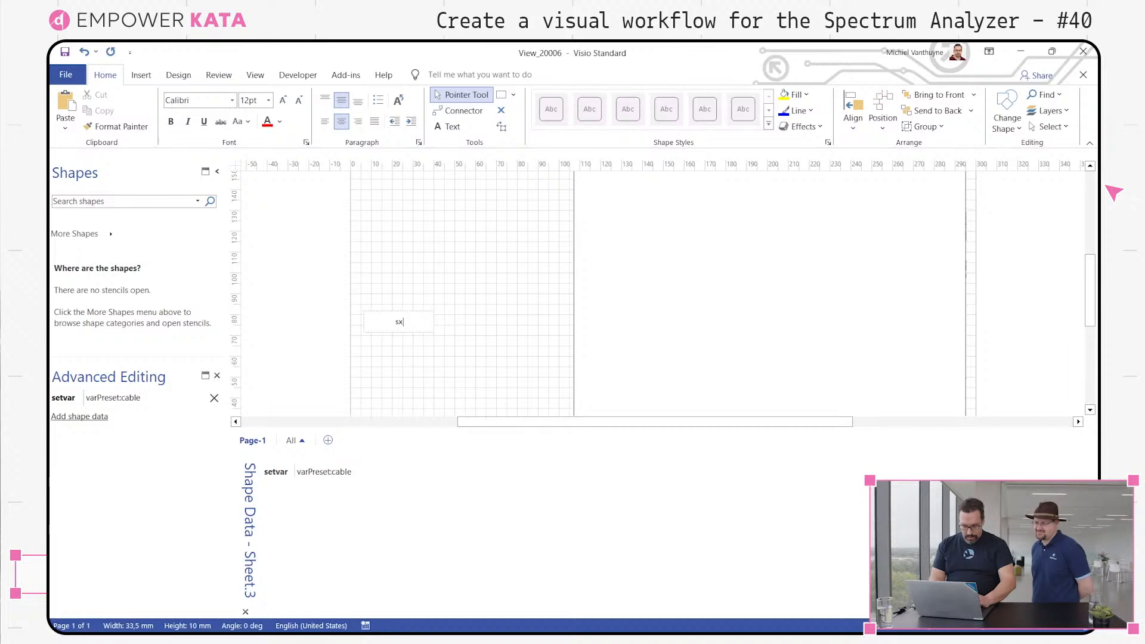
type("tc")
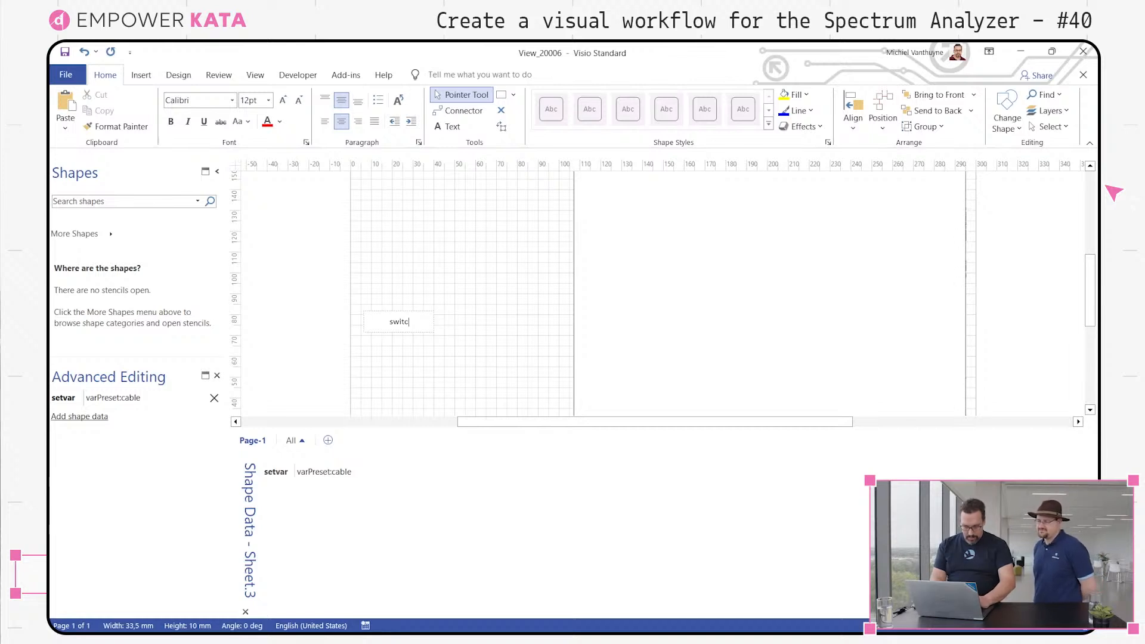
type("h to cable")
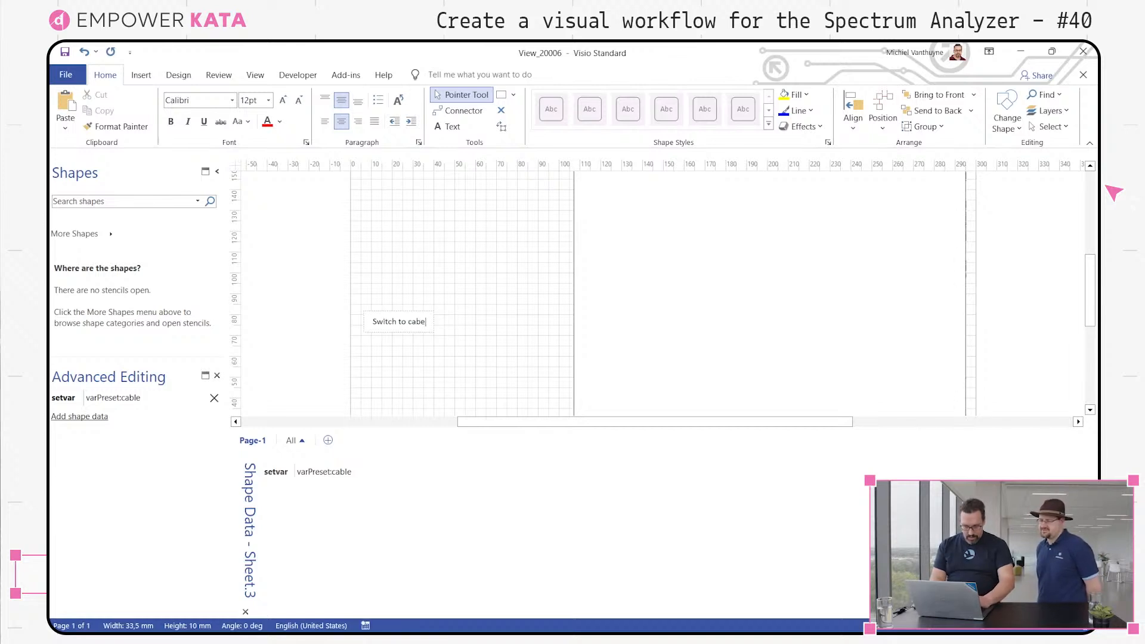
key("Return")
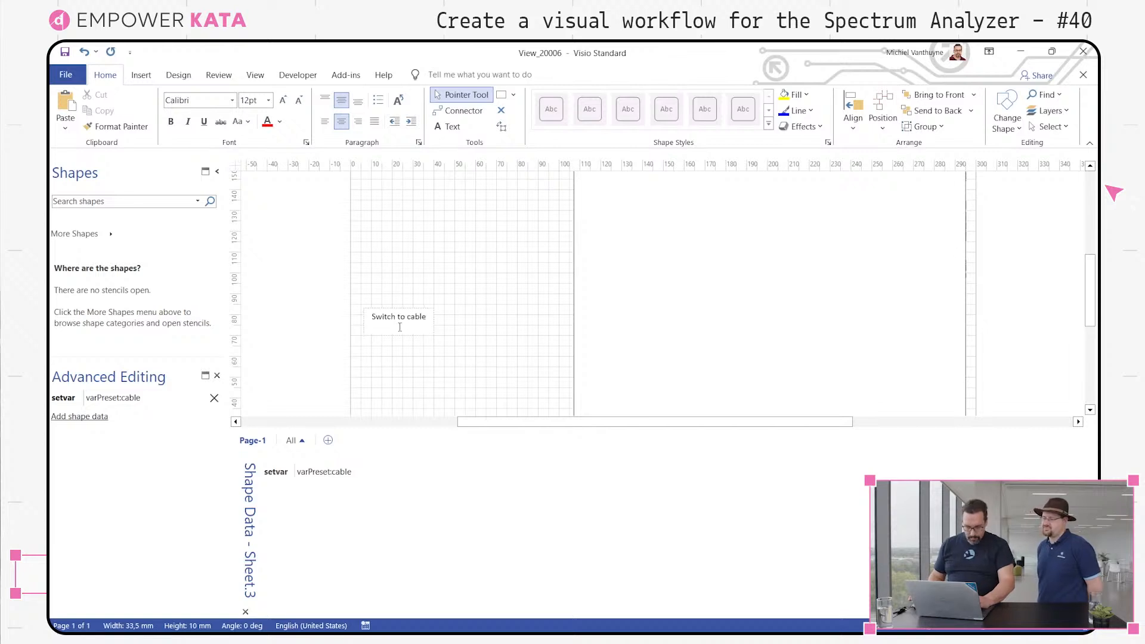
key("BackSpace")
left_click(446, 283)
Duplicate the "Switch to cable" rectangle, placing the copy level with and just beside the original, and relabel the copy "Switch to sat".
left_click(398, 316)
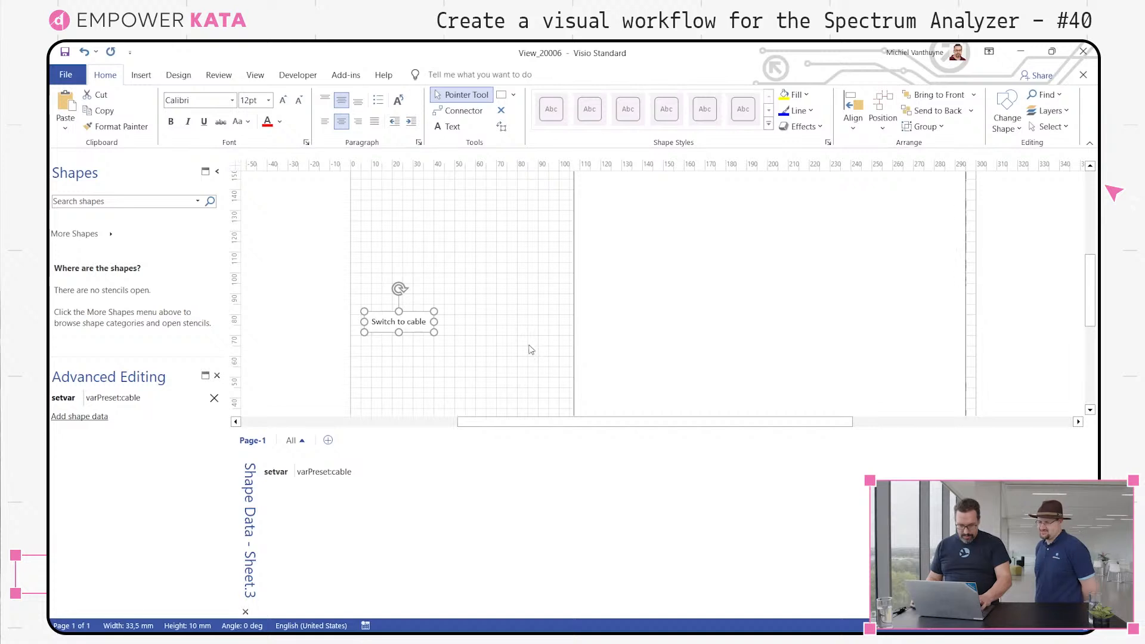
key("ctrl+d")
left_click_drag(410, 340, 476, 326)
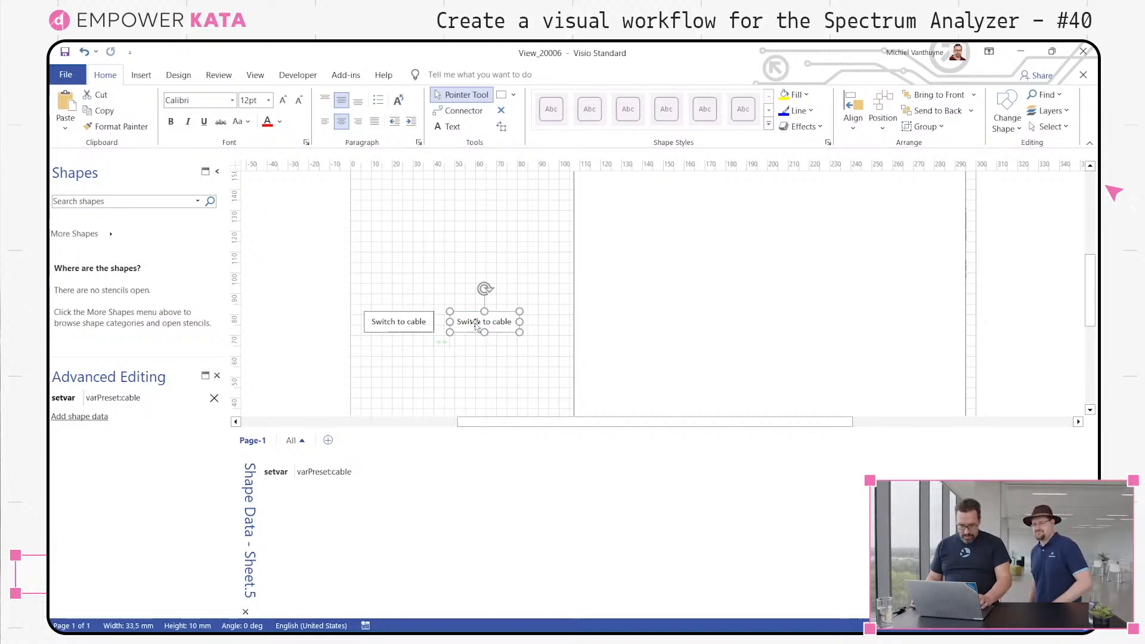
key("Escape")
left_click(495, 325)
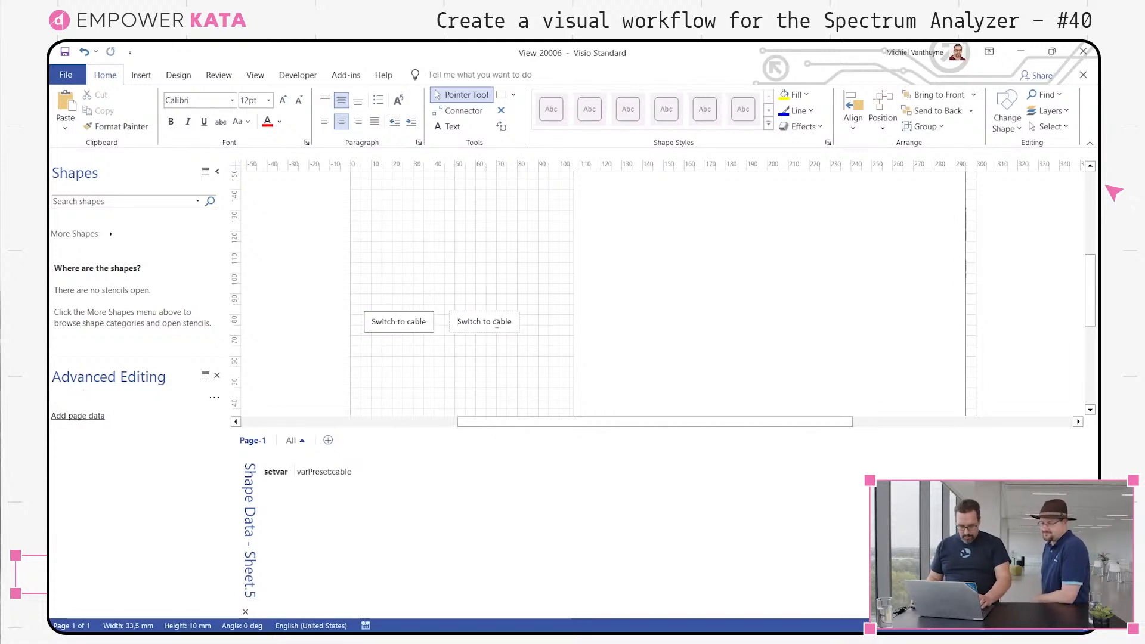
double_click(496, 324)
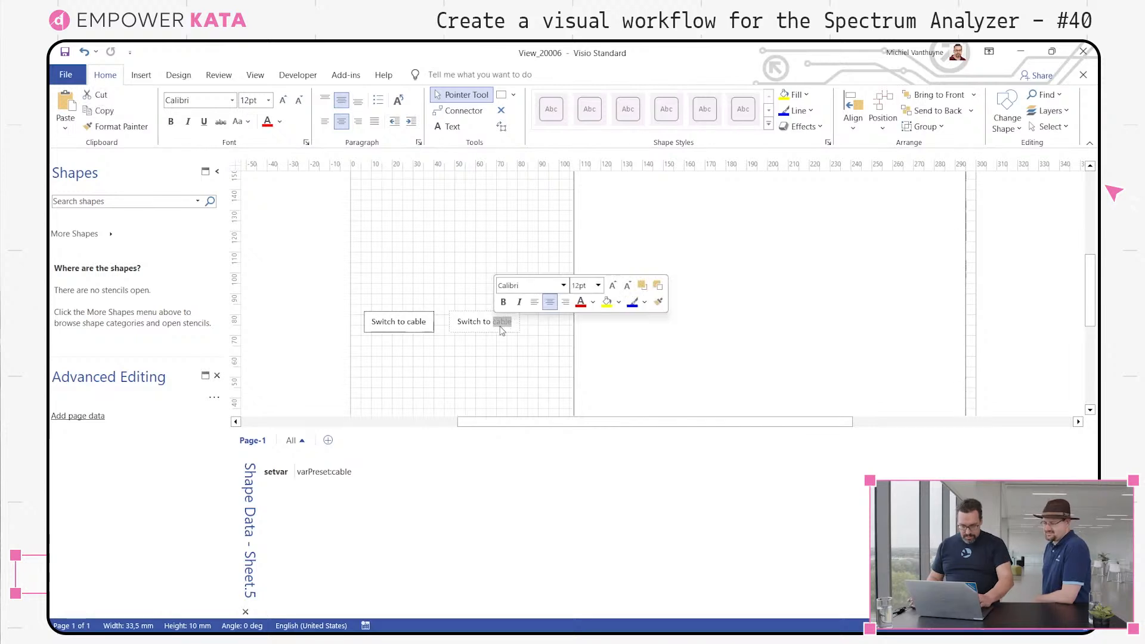
type("sat")
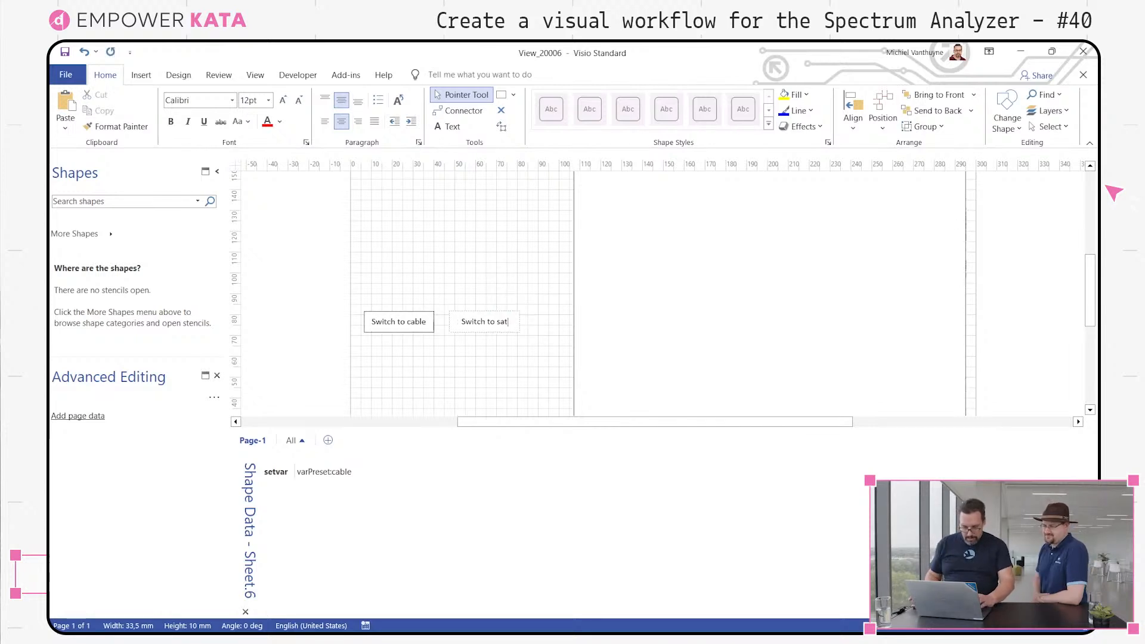
left_click(524, 365)
Set the setvar shape data value of the "Switch to sat" rectangle to varPreset:sattelite.
left_click(469, 320)
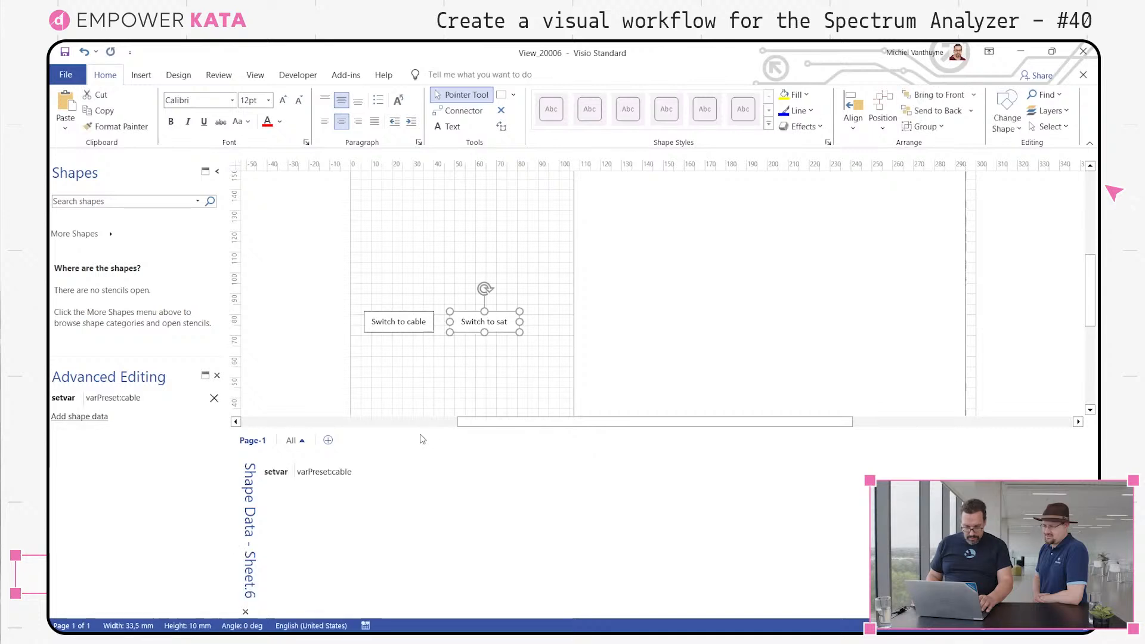
left_click(391, 471)
left_click(391, 472)
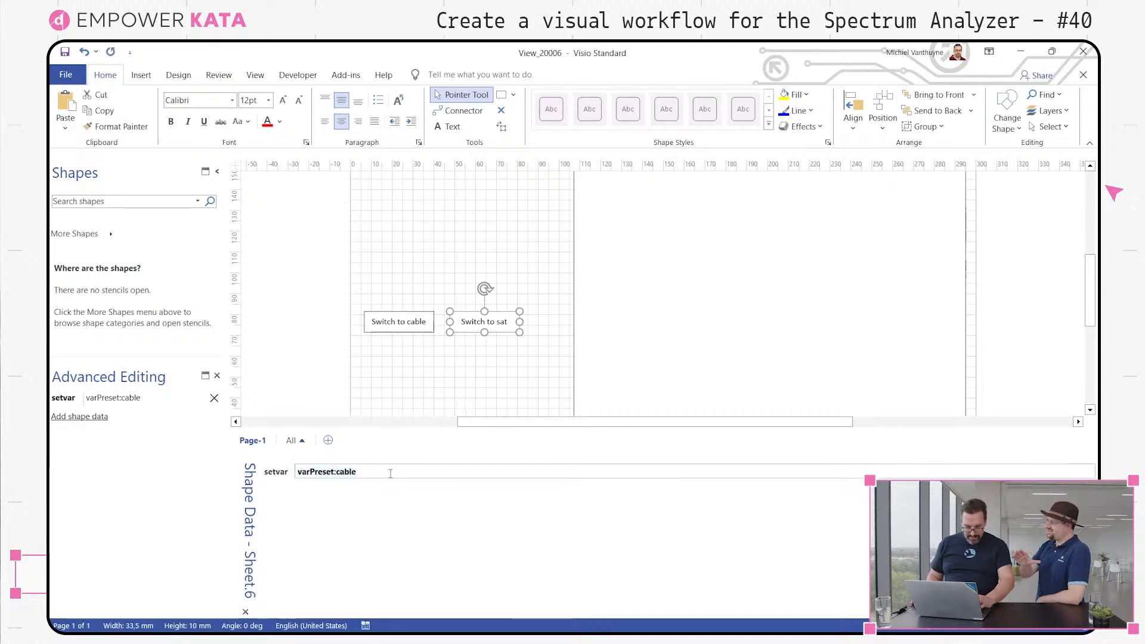
double_click(392, 473)
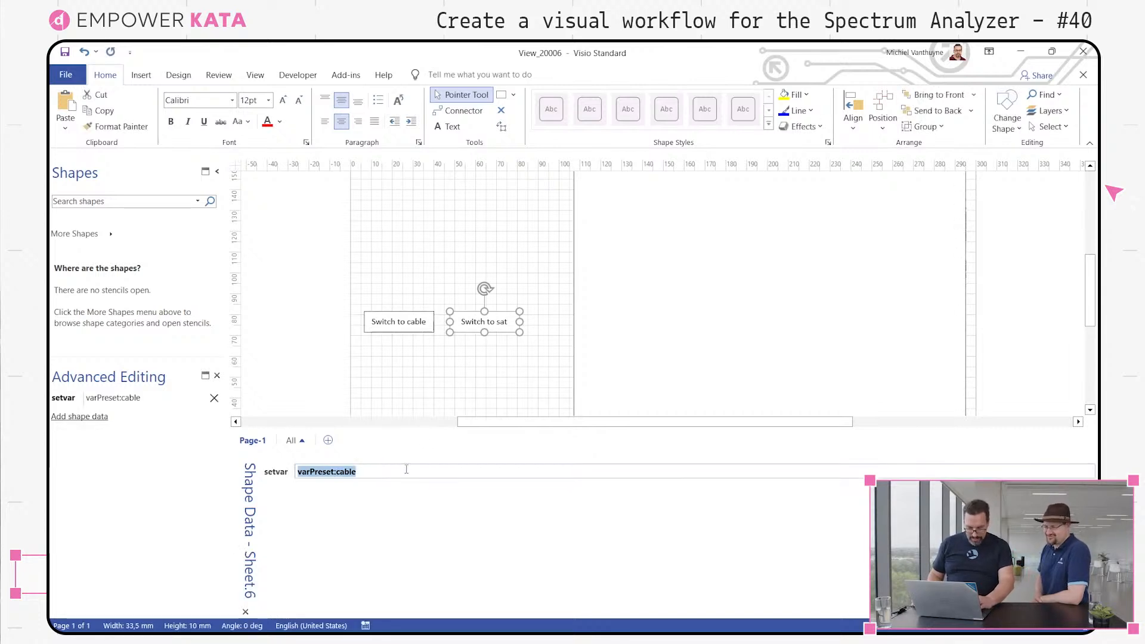
left_click(406, 469)
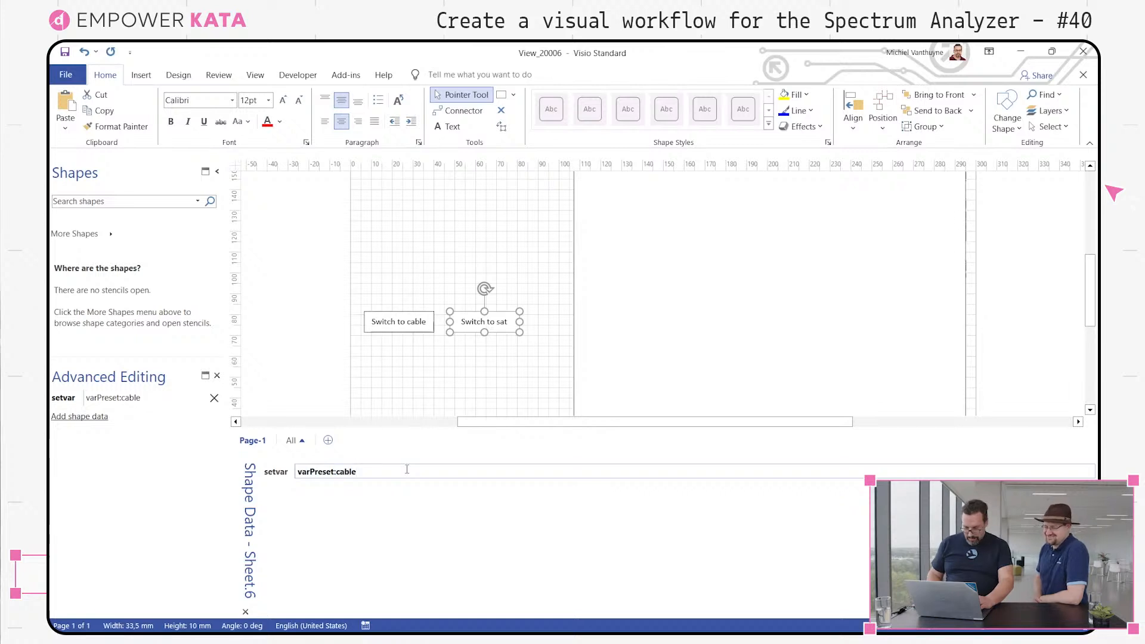
key("BackSpace")
key("BackSpace")
key("BackSpace")
type("sattelit")
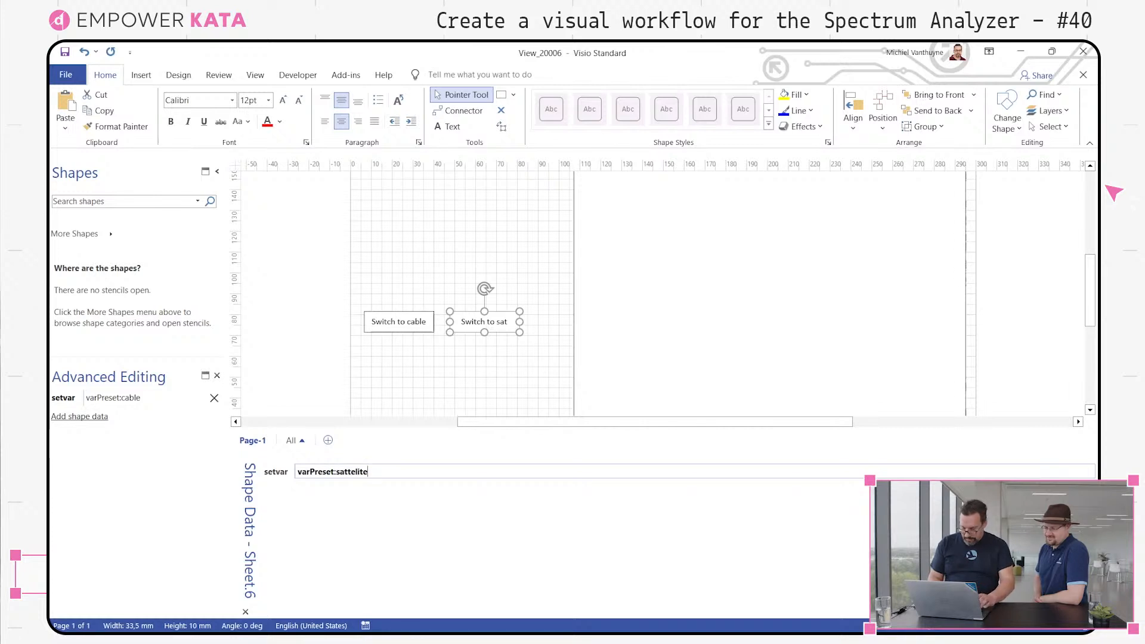
key("Return")
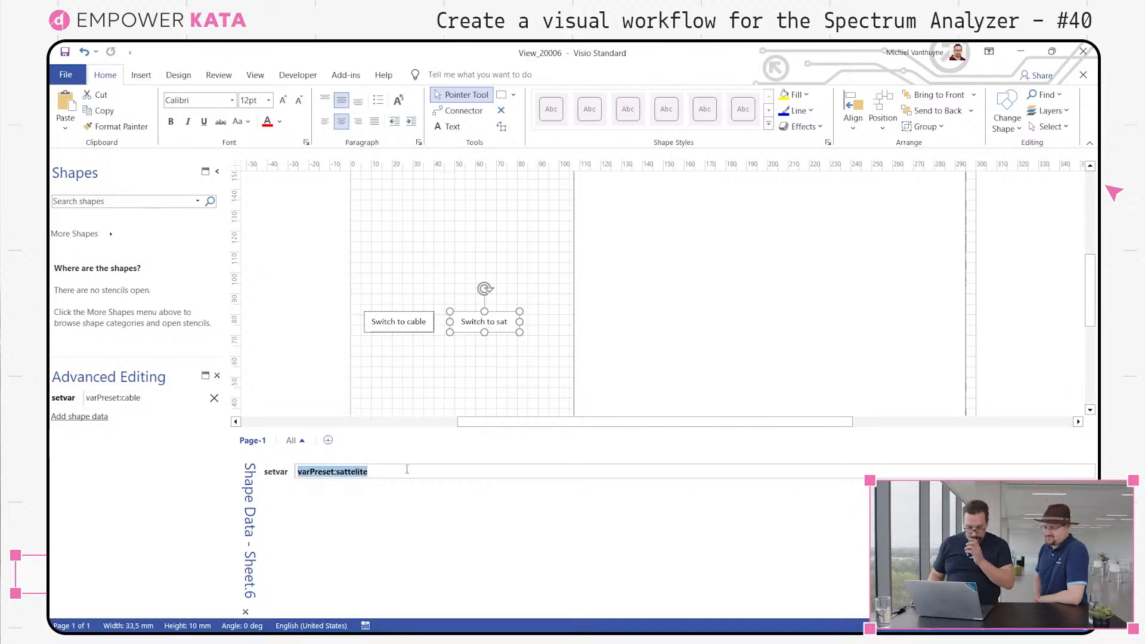
Correct the setvar value of the "Switch to sat" rectangle to varPreset:satellite and review the shape data of both buttons.
left_click(349, 472)
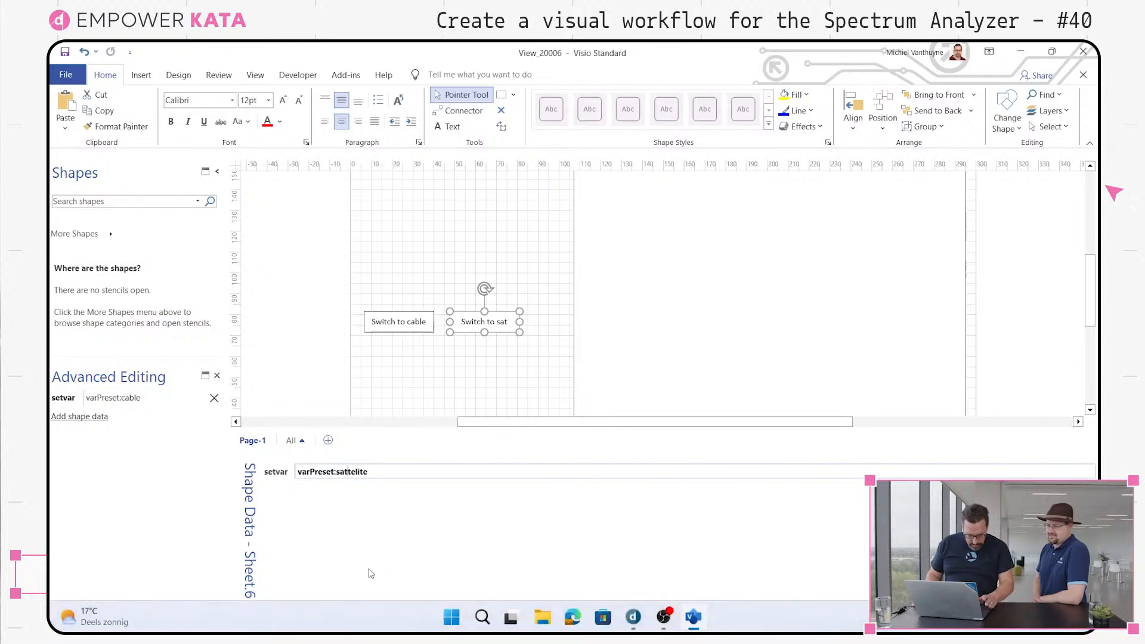
key("BackSpace")
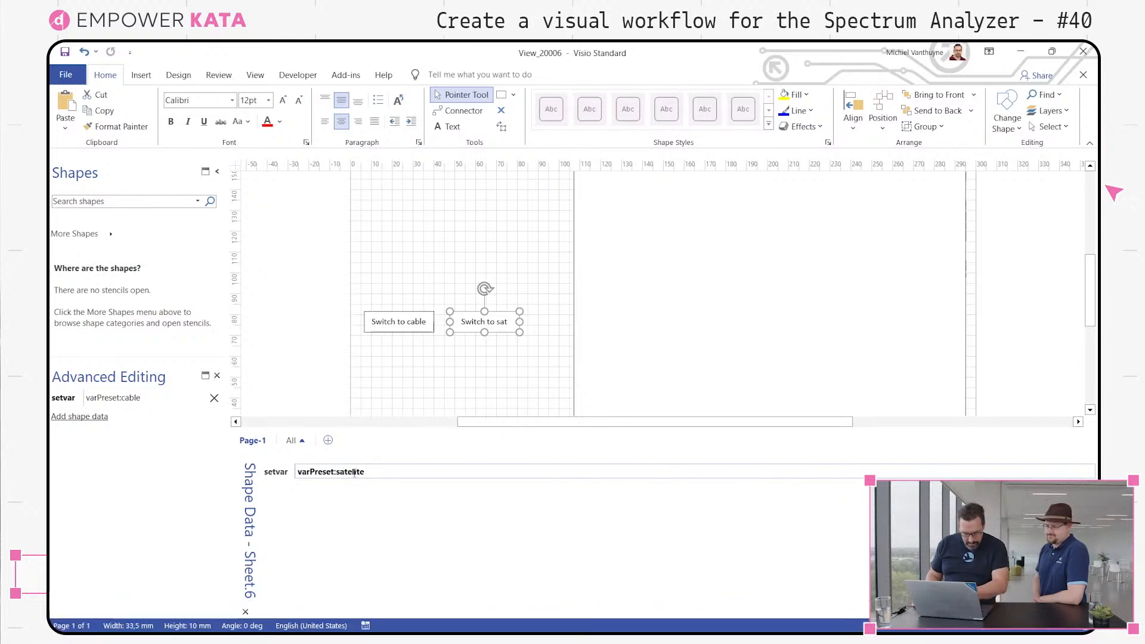
type("l")
key("Return")
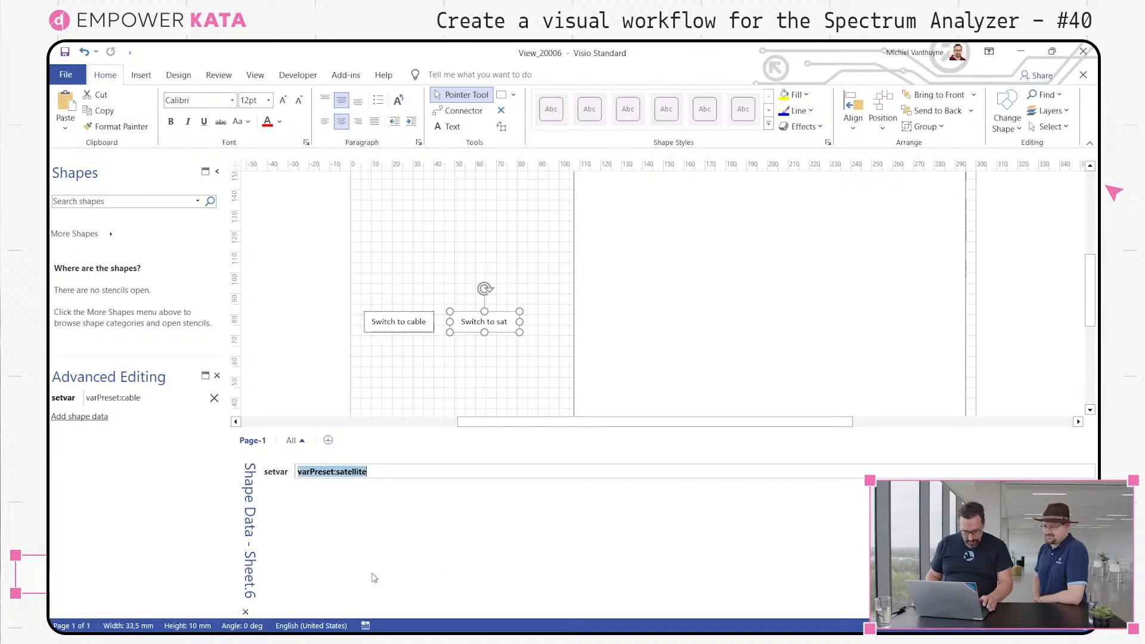
left_click(303, 263)
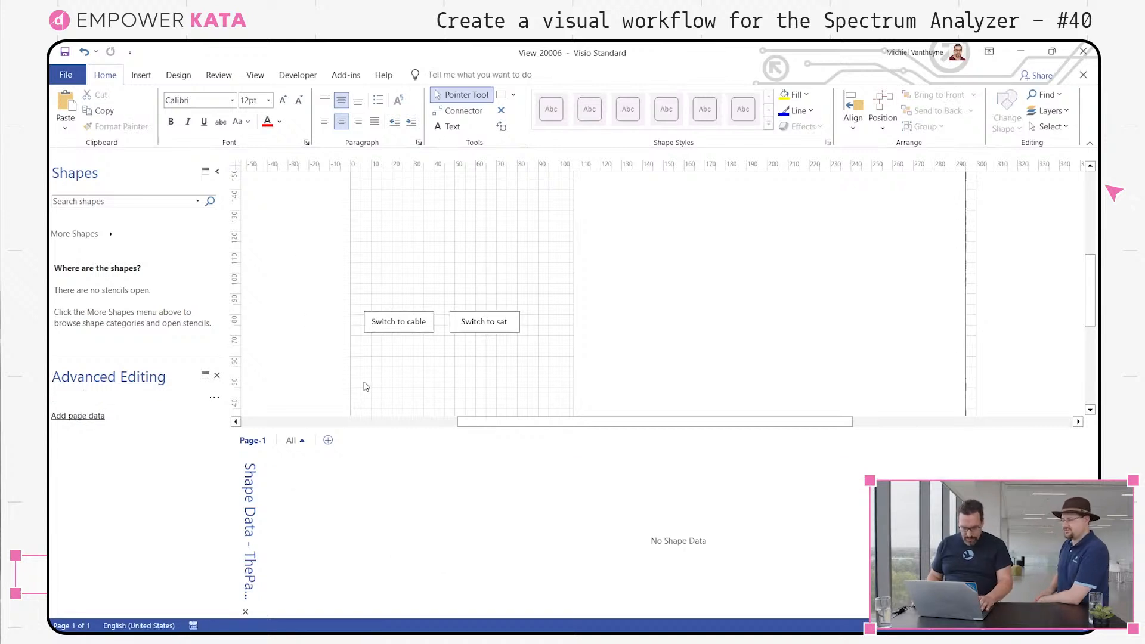
left_click(464, 330)
left_click(412, 327)
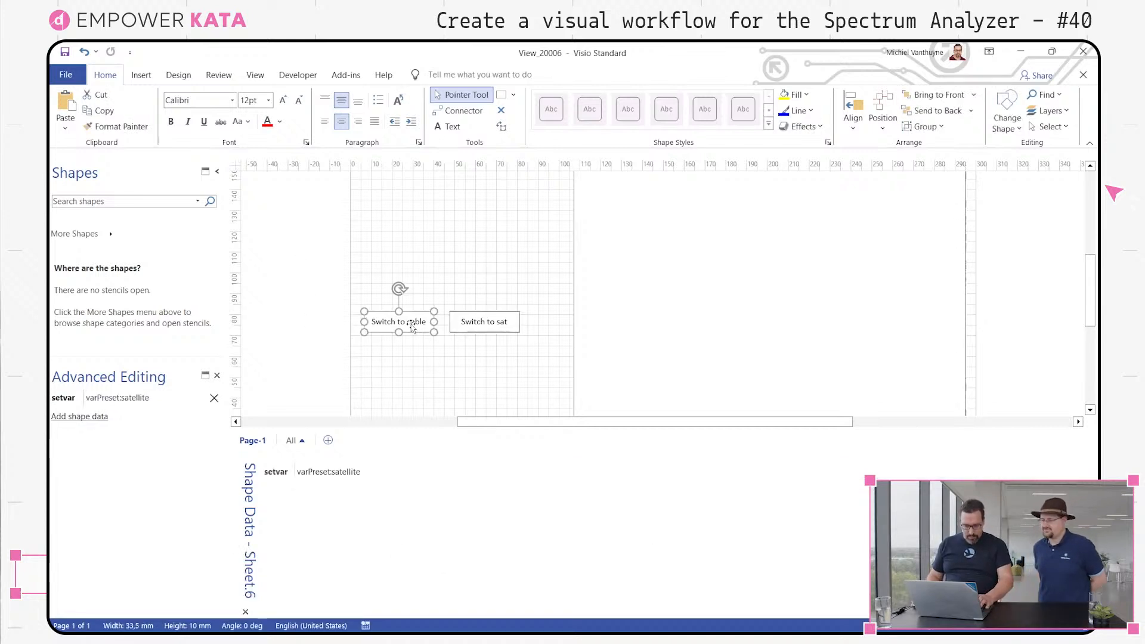
left_click(463, 330)
Set the Componentoptions value of the large spectrum shape to preset:[var:varPreset].
left_click(659, 373)
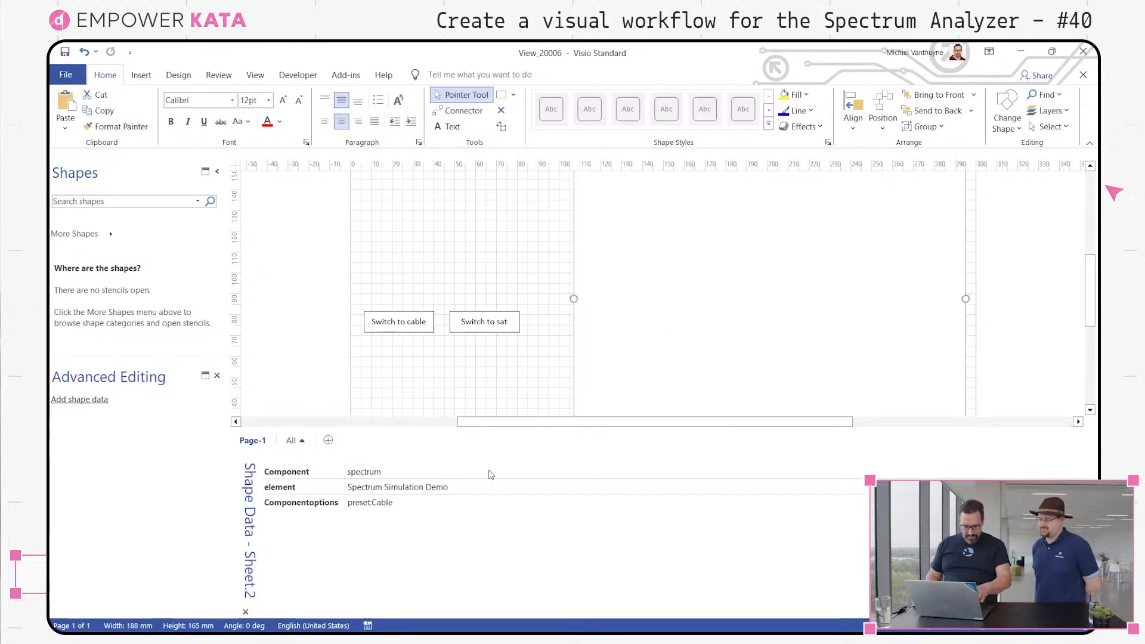
left_click(405, 505)
left_click(404, 505)
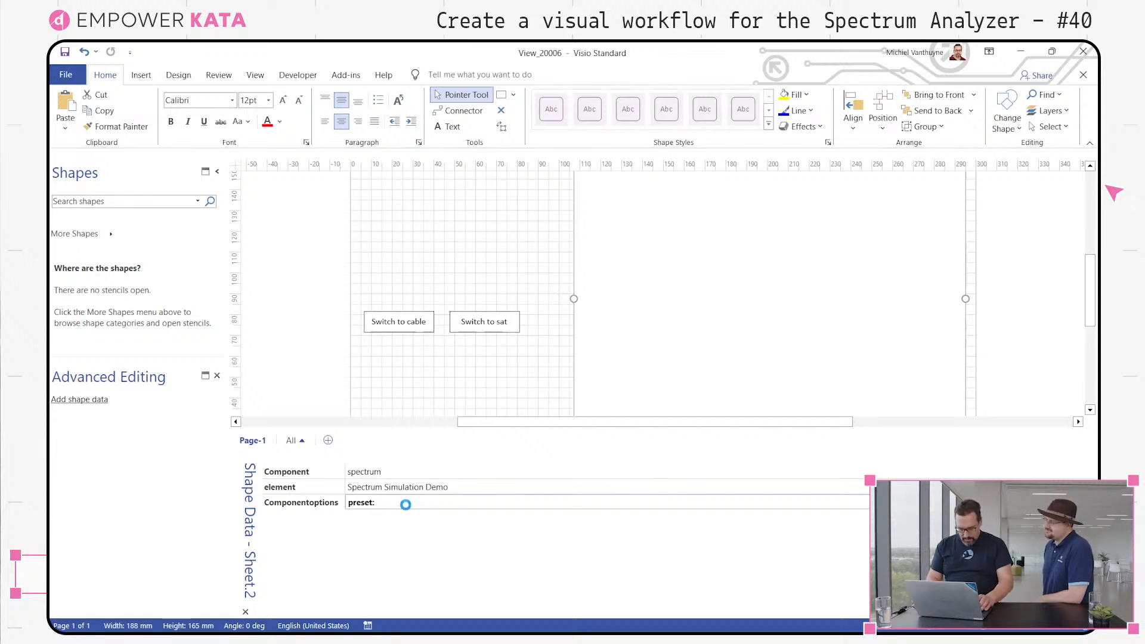
type("[")
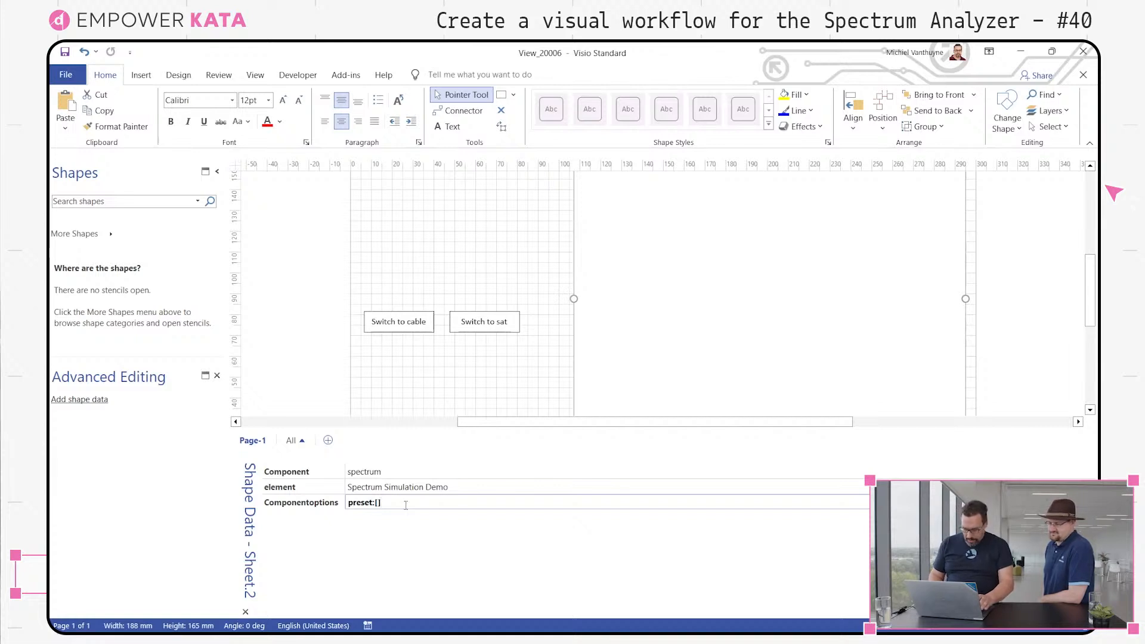
type("v")
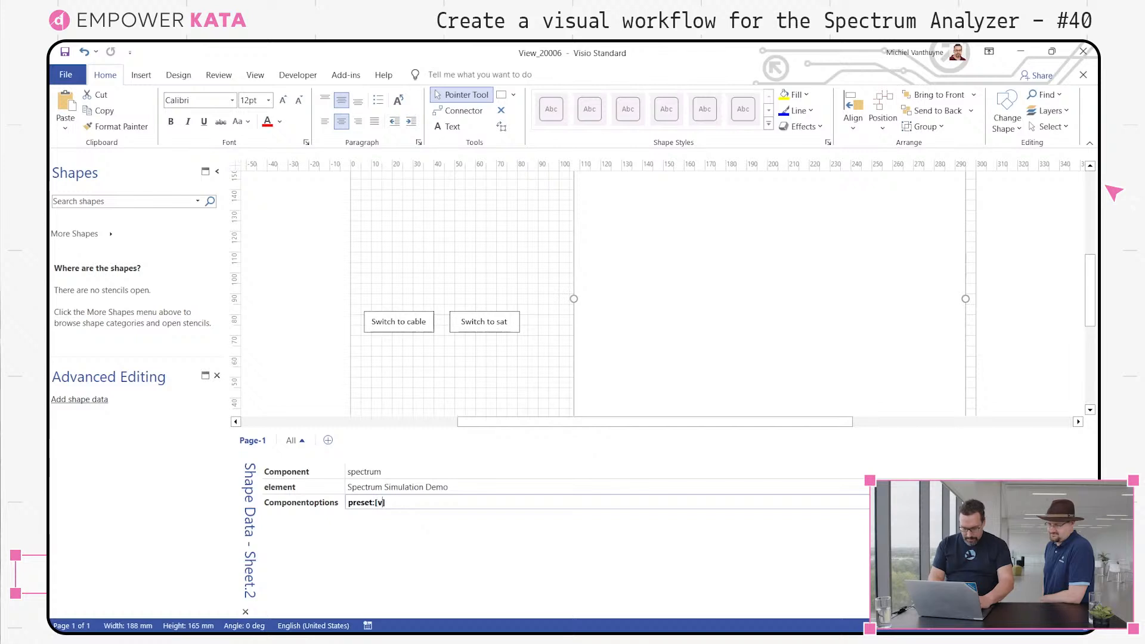
type("ar:")
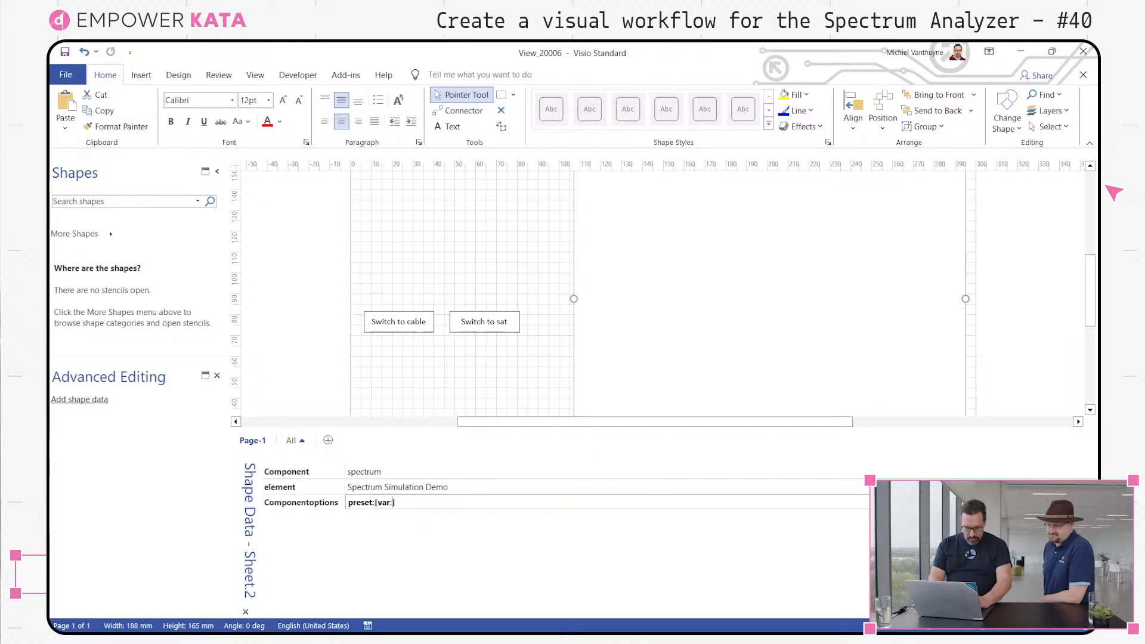
type("varp")
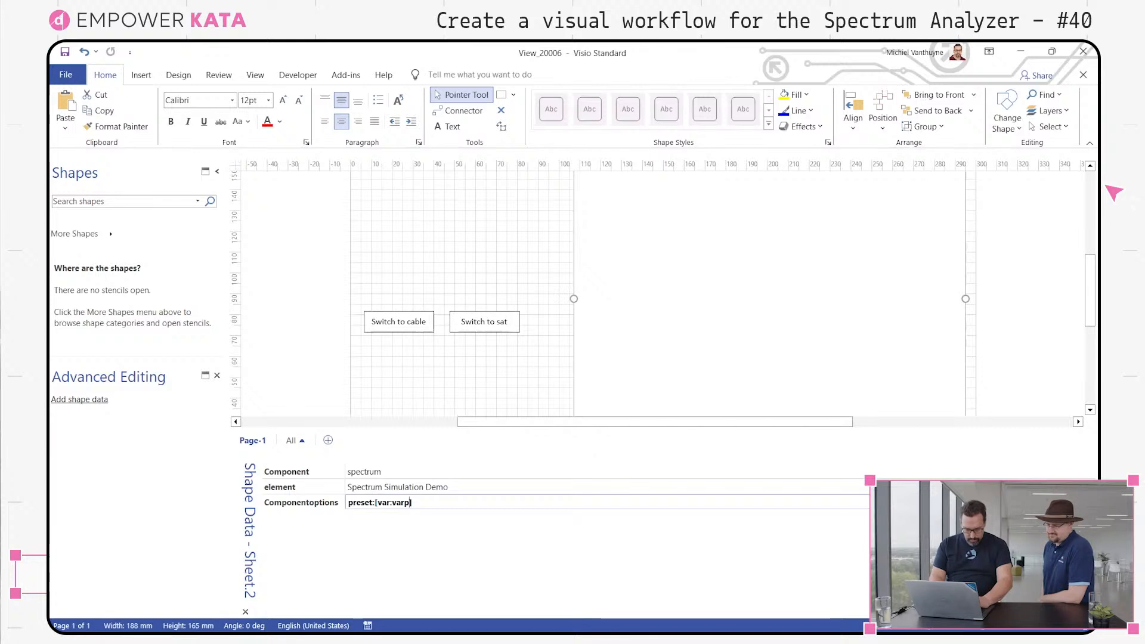
key("BackSpace")
type("Prese")
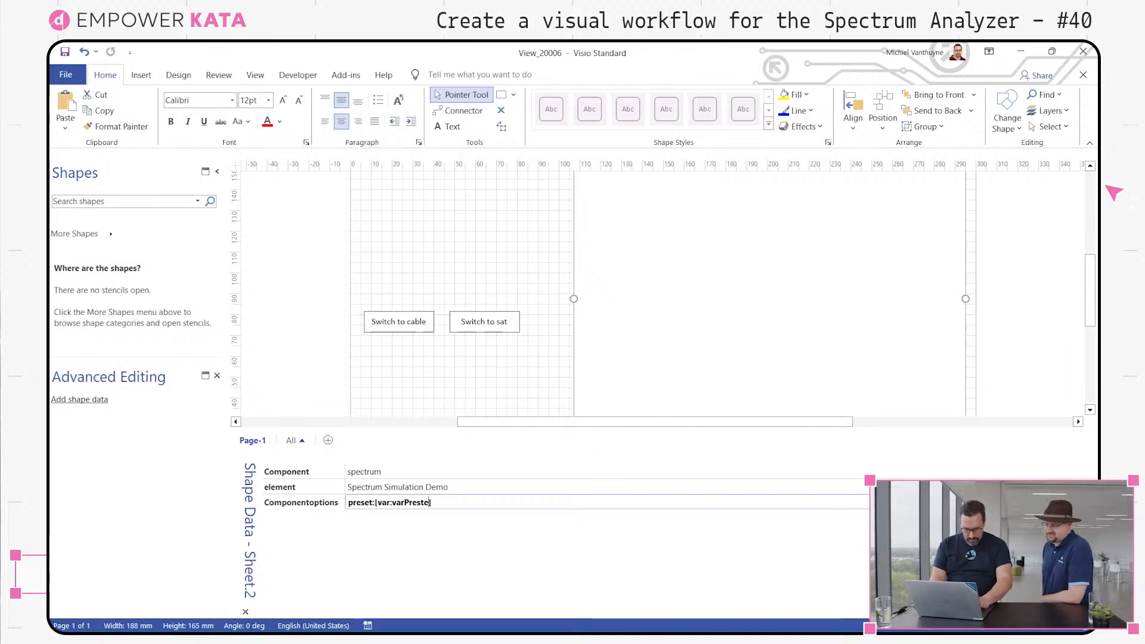
type("t]")
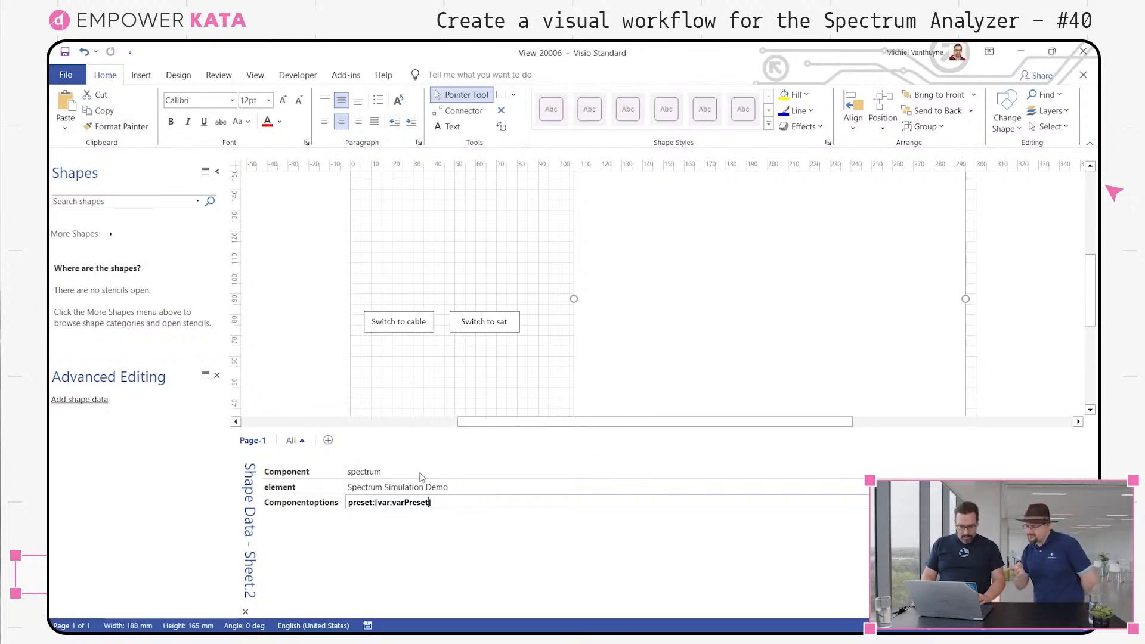
left_click(316, 278)
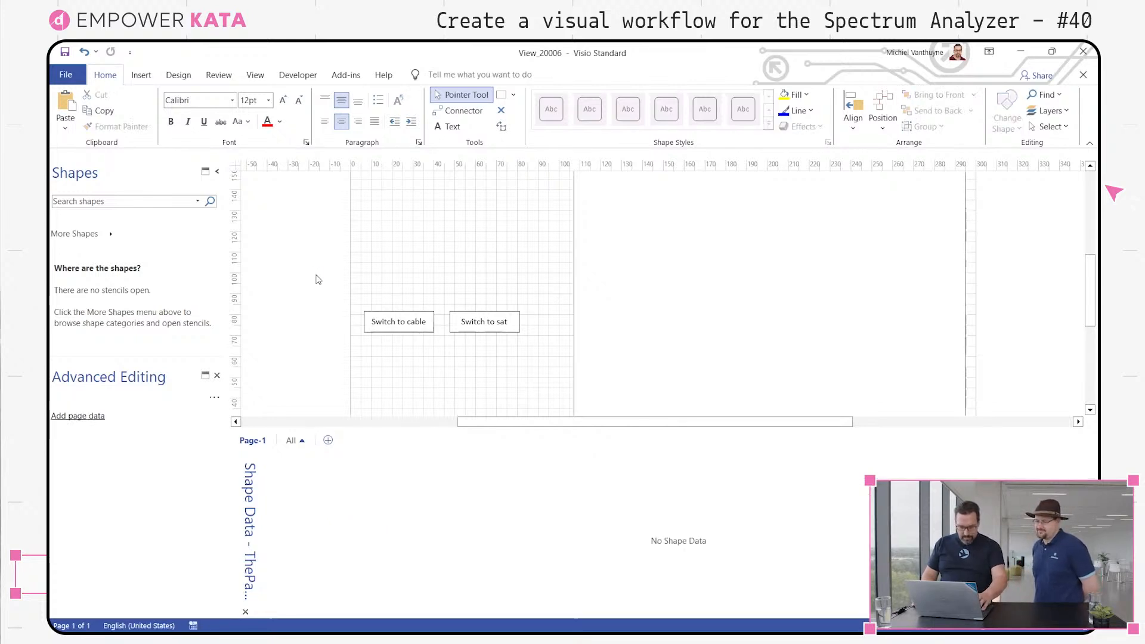
Switch to DataMiner Cube and test the "Switch to sat" and "Switch to cable" buttons in the Satellite Monitoring Demo view.
mouse_move(671, 629)
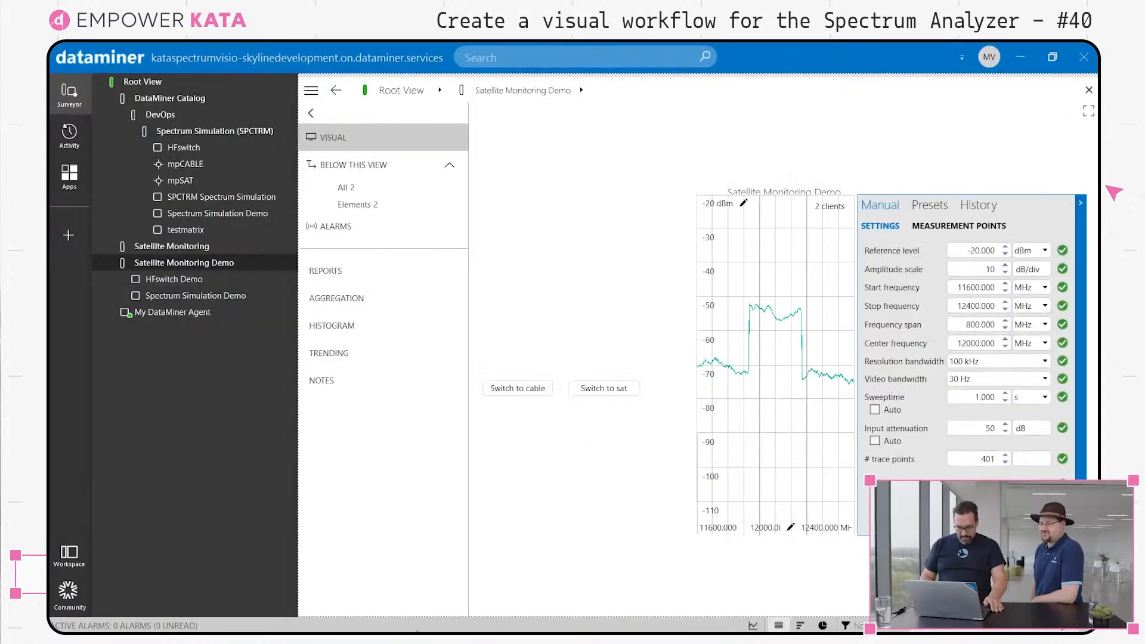
left_click(609, 395)
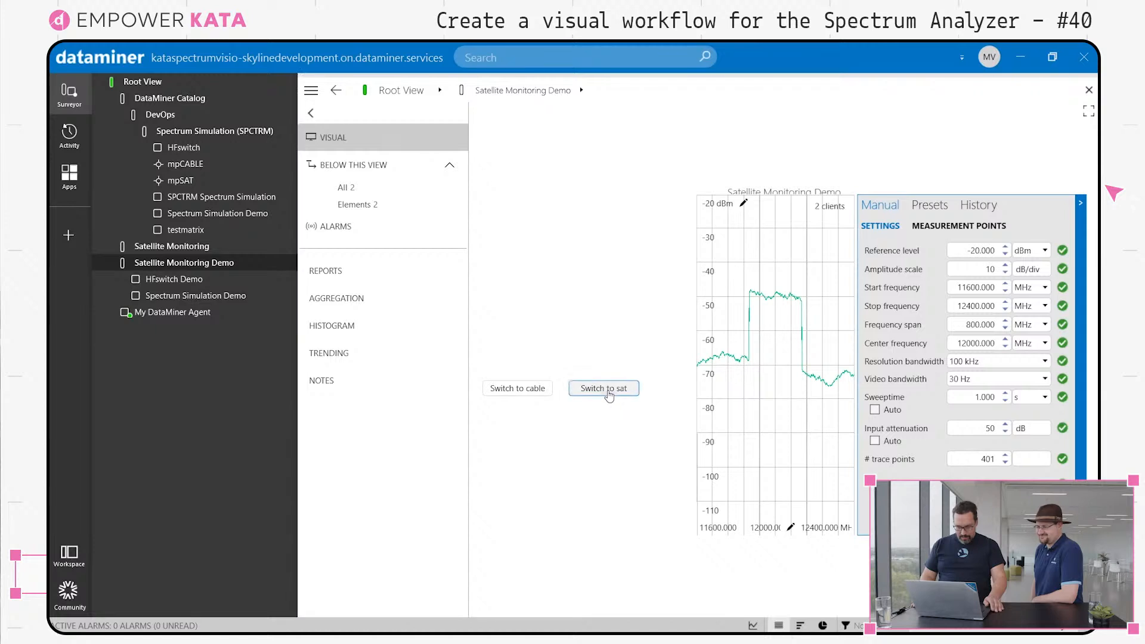
left_click(524, 395)
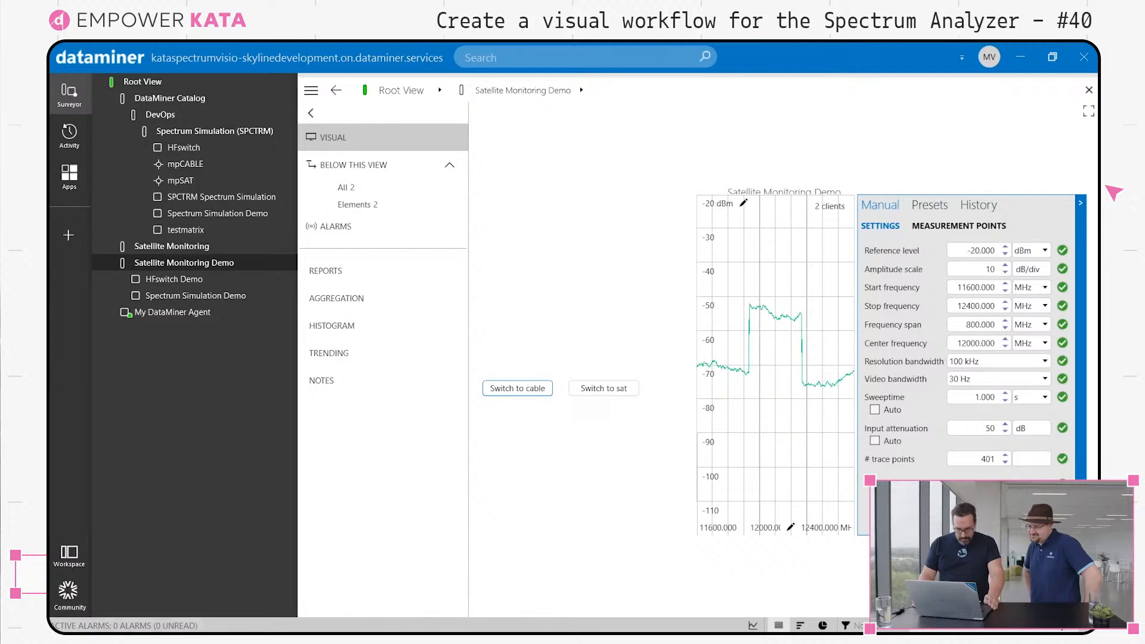
Return to Visio and set the setvar value of the "Switch to cable" rectangle to varPreset:cable (public).
left_click(451, 614)
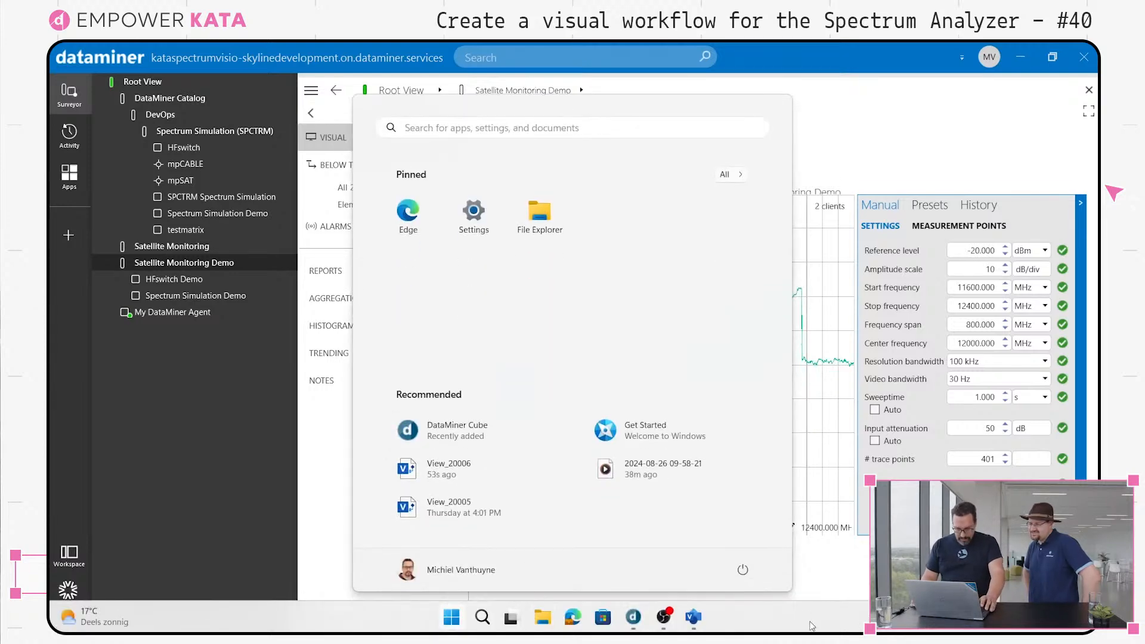
left_click(699, 619)
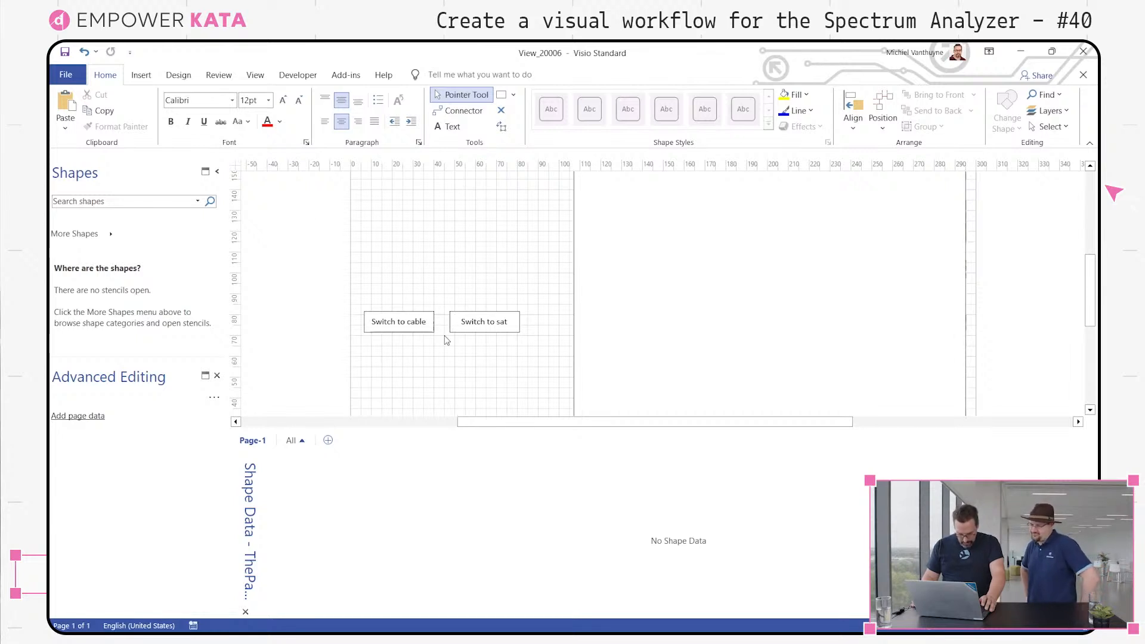
left_click(421, 323)
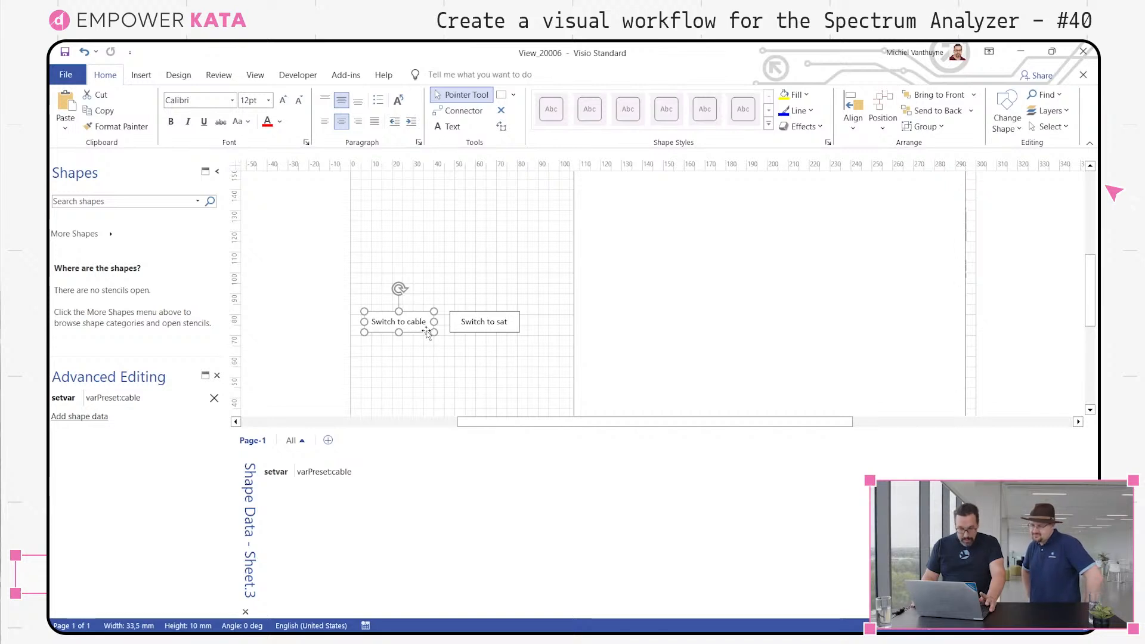
left_click(379, 475)
left_click(380, 474)
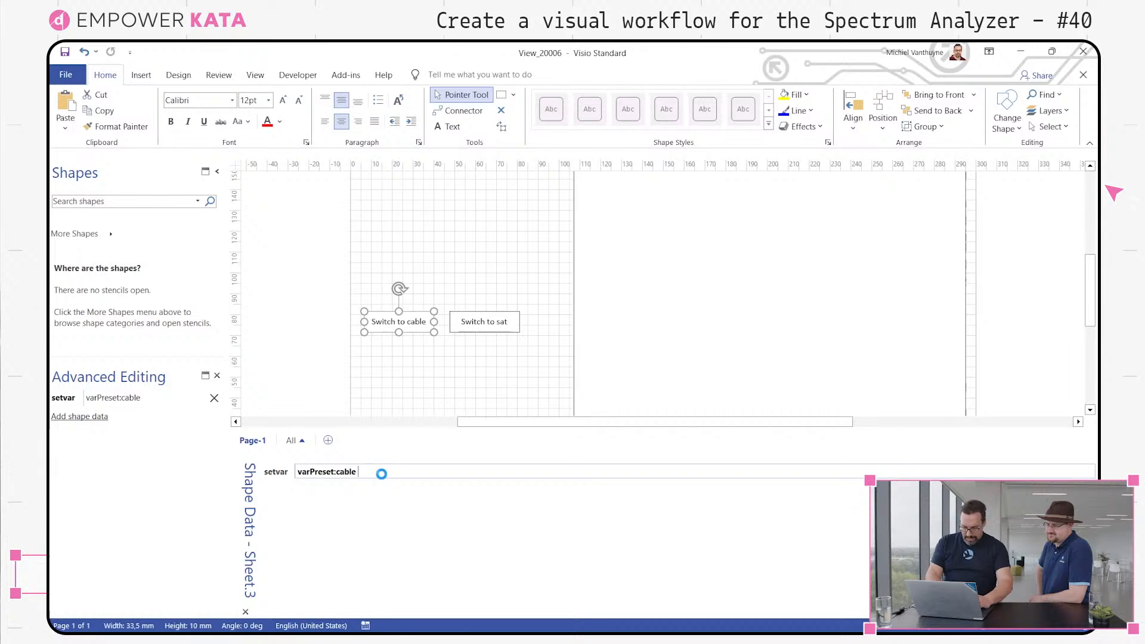
type("(")
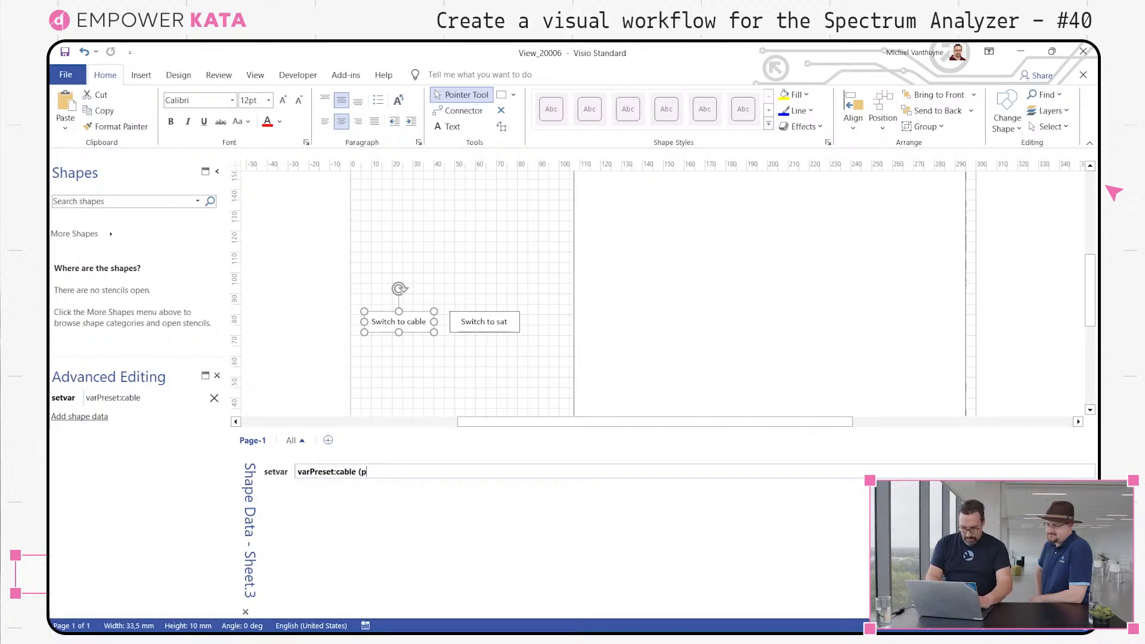
type("public")
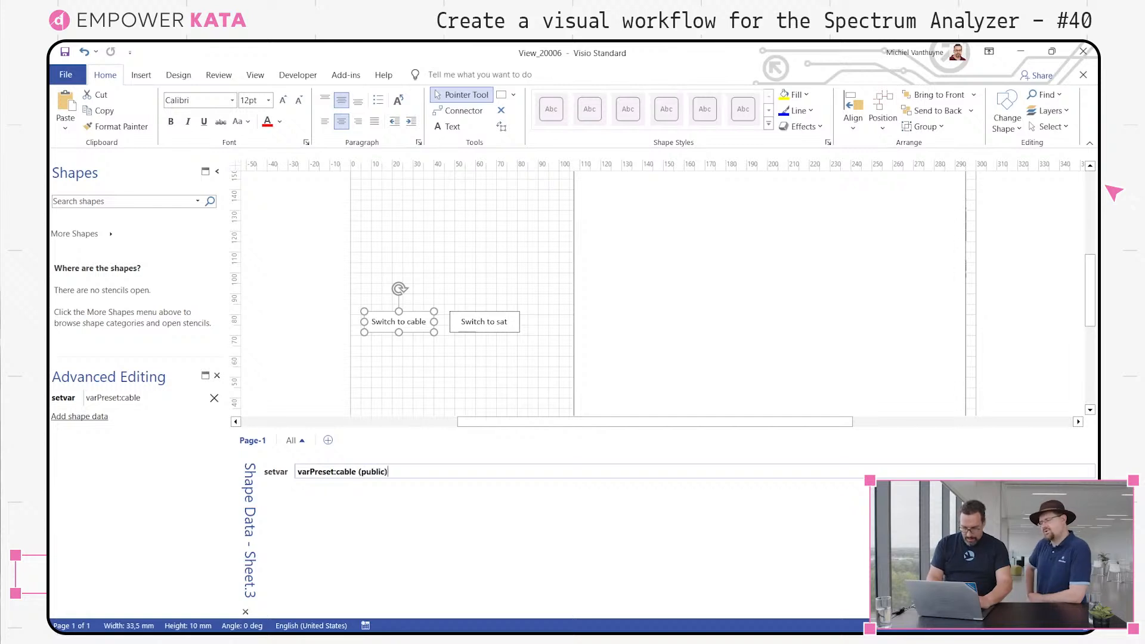